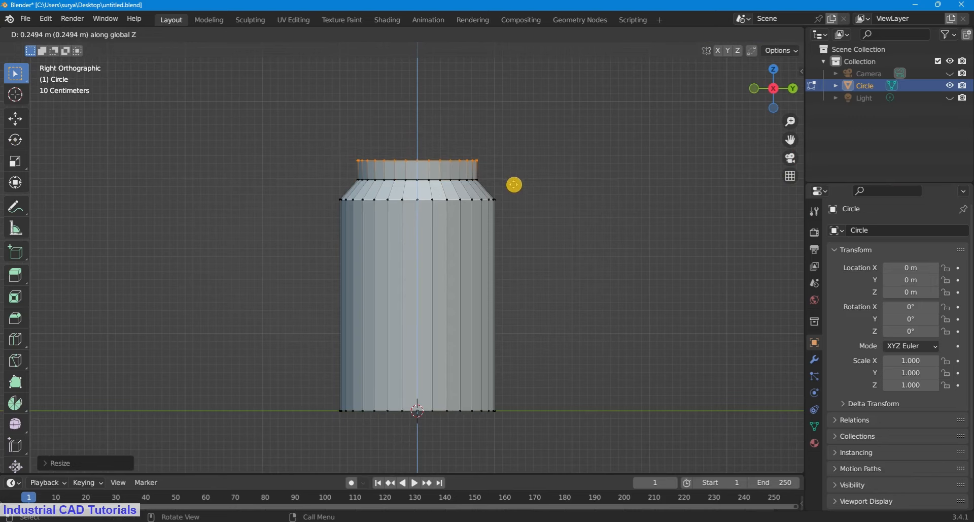
Extrude the top edge loop about 0.25 m upward along Z to form the jar's neck, and enable edge selection.
click(514, 185)
click(112, 35)
scroll(751, 81, down, 3)
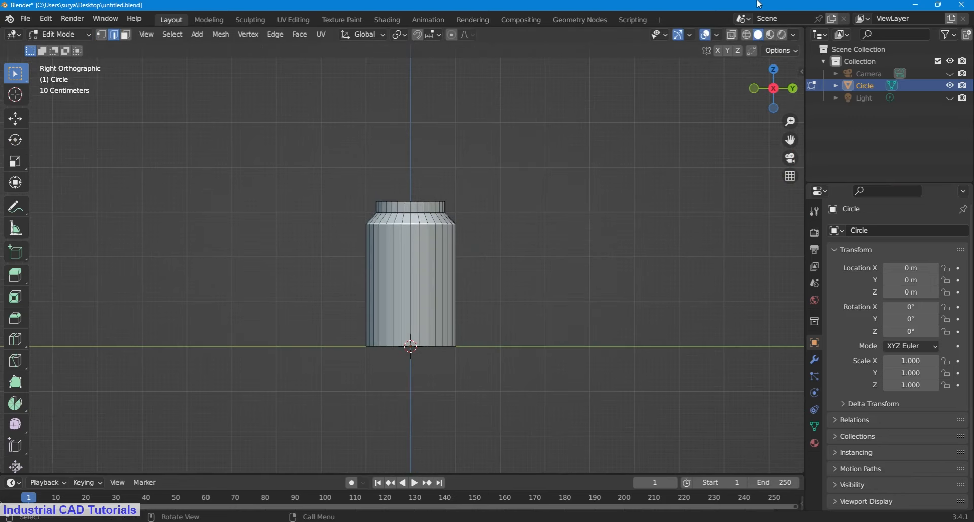
Fill the jar's open bottom loop with a face and inset it slightly to leave a thin outer rim.
drag(773, 88, 776, 433)
scroll(529, 251, up, 1)
scroll(498, 285, up, 2)
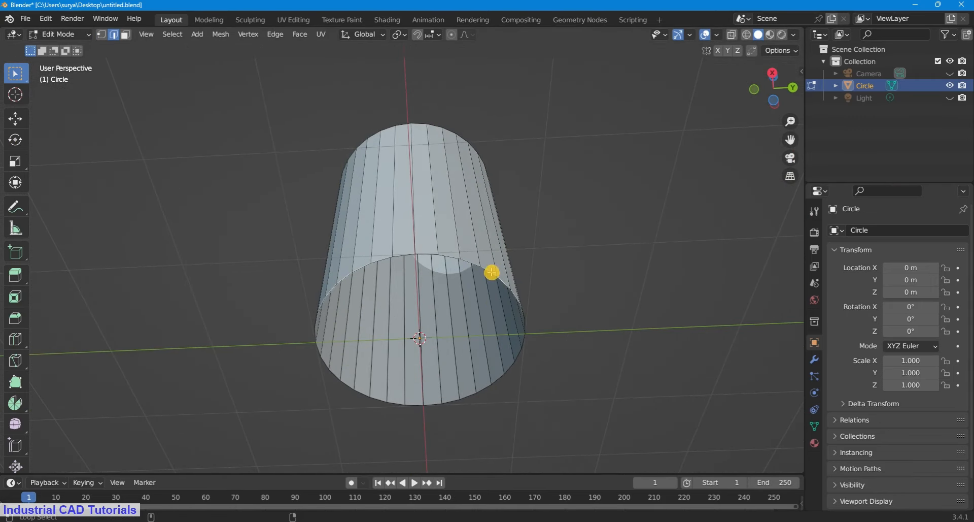
alt+click(492, 272)
key(f)
scroll(601, 376, up, 1)
key(i)
click(592, 375)
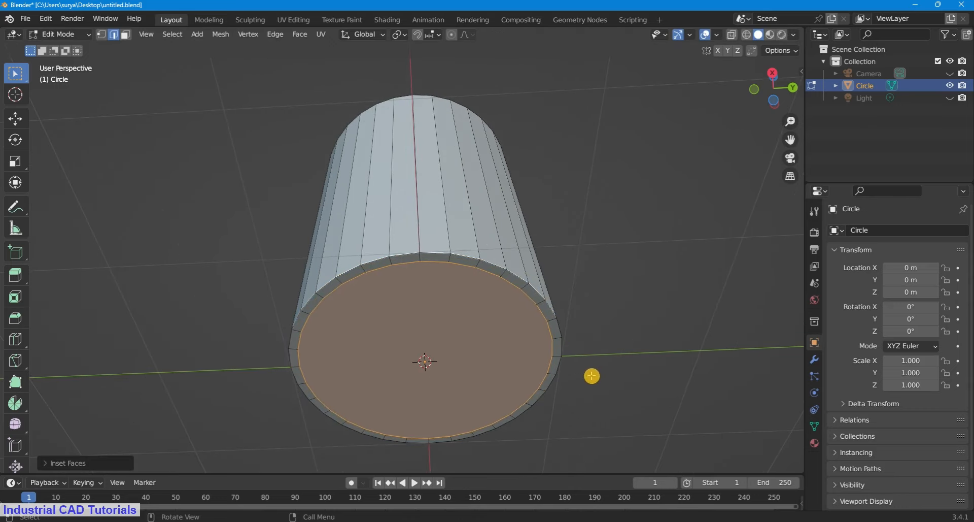
Extrude the inset base face slightly into the jar along its normals and adjust its scale.
key(alt+e)
click(586, 384)
click(586, 384)
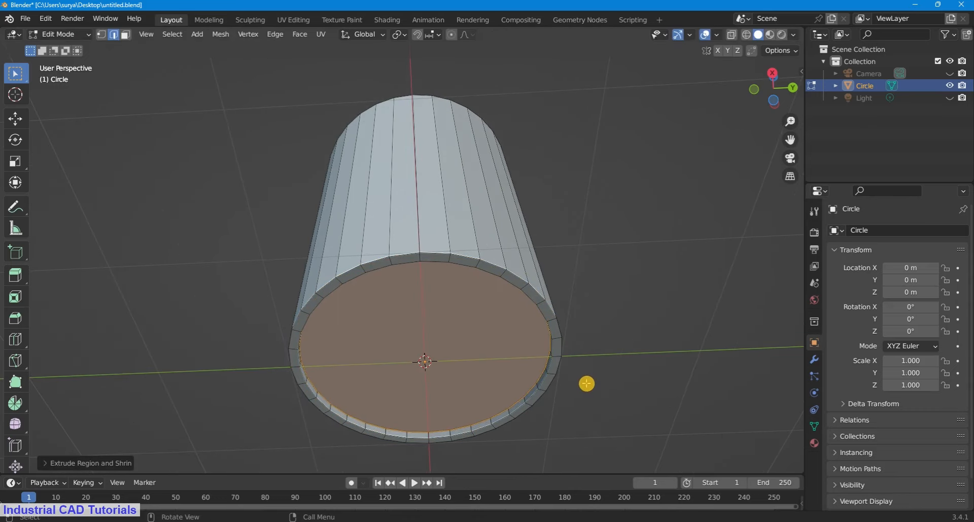
key(s)
click(574, 377)
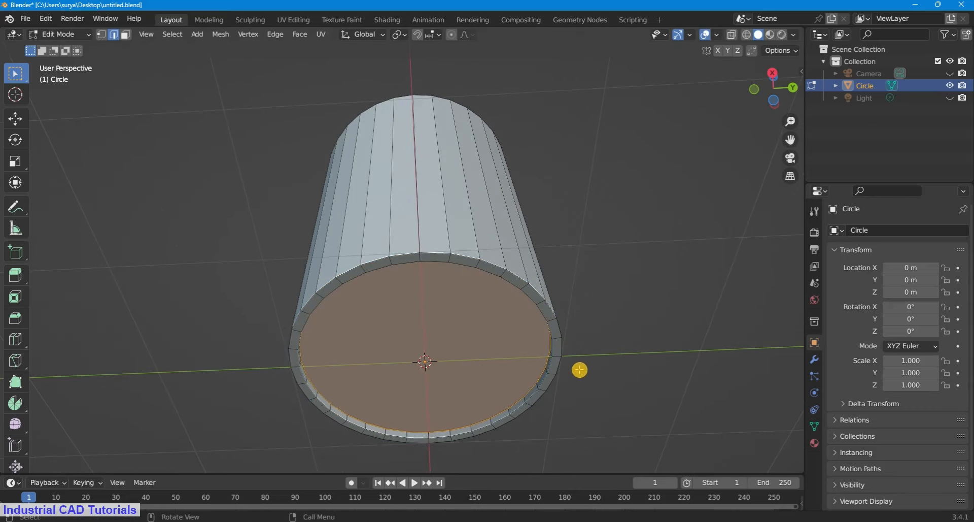
Extrude the recessed base face about 0.05 m further along its normals and scale it slightly.
key(alt+e)
click(580, 370)
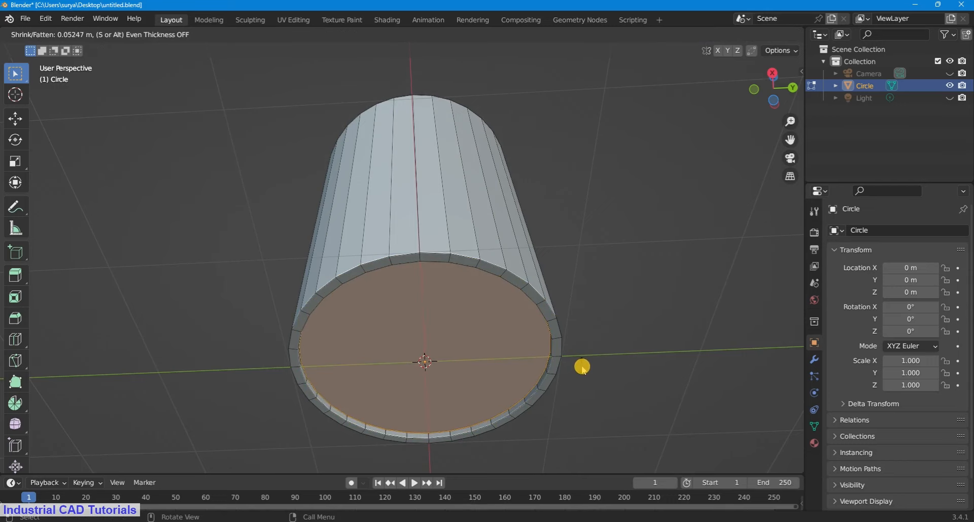
click(583, 366)
key(s)
click(582, 366)
Delete the recessed base face, leaving the bottom loop open.
drag(775, 101, 724, 132)
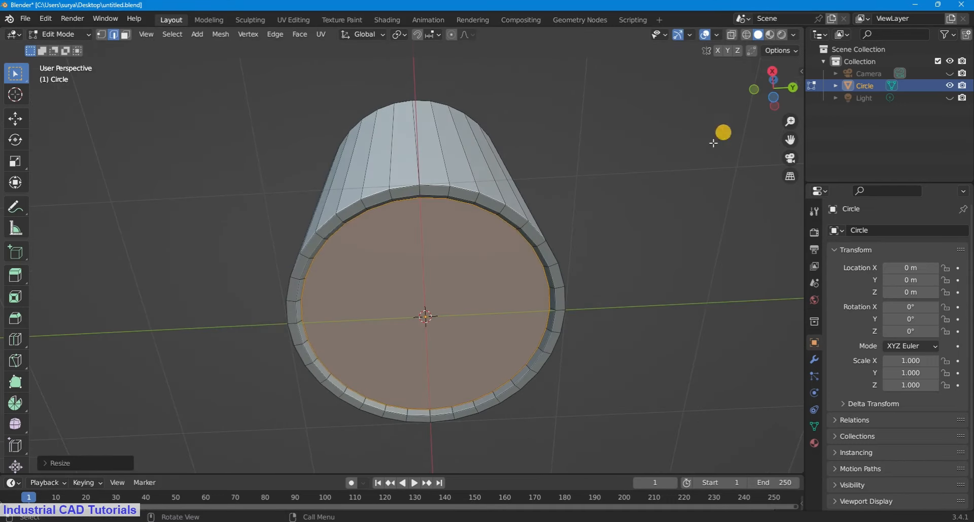
key(x)
click(691, 193)
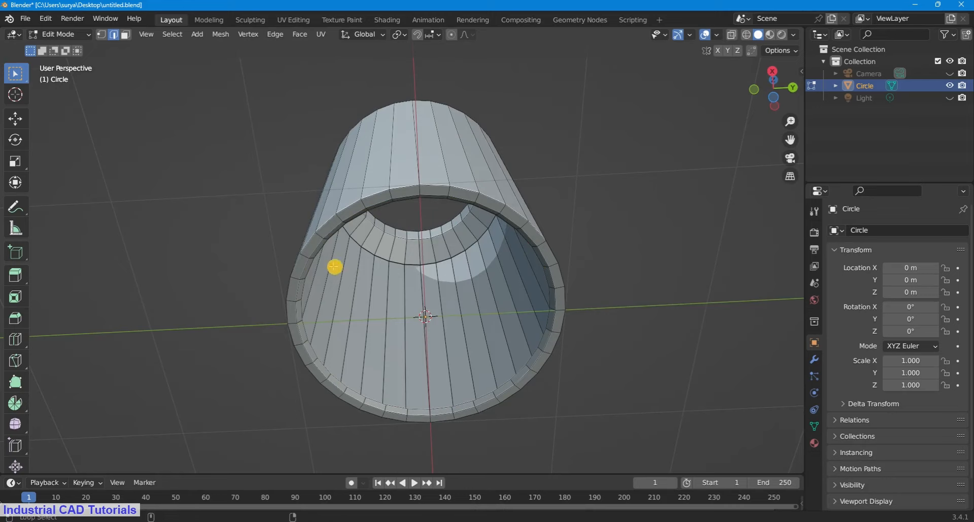
Try a Grid Fill on the open bottom loop, check it from the top view, and undo it.
click(299, 34)
click(317, 178)
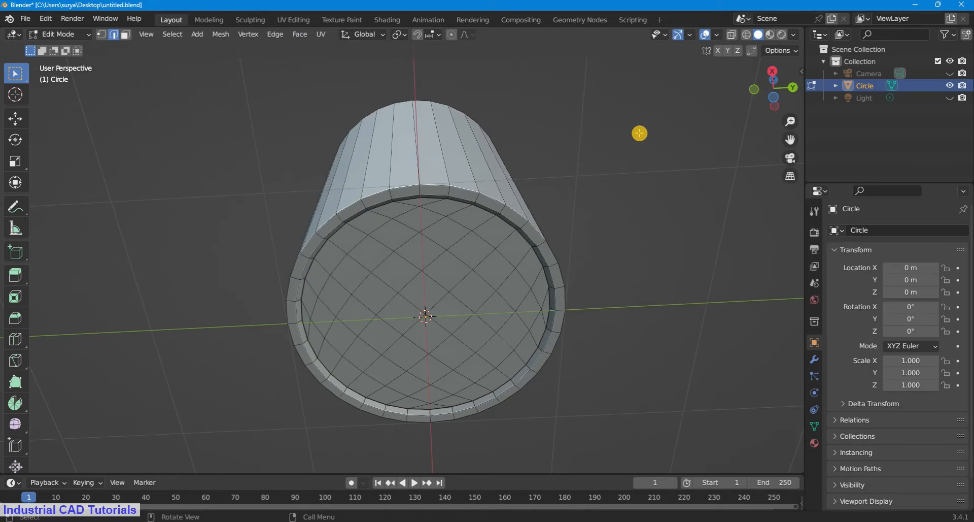
key(KP_1)
key(KP_7)
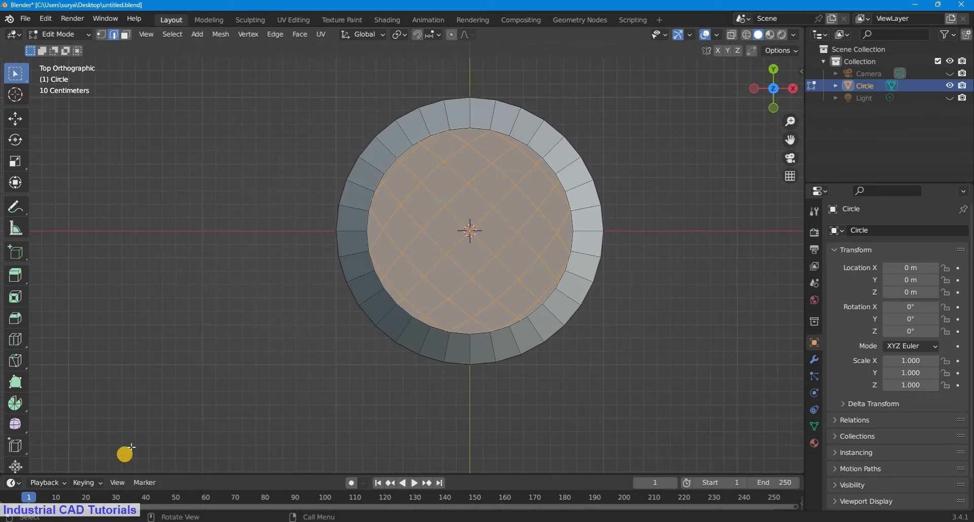
drag(772, 94, 770, 90)
key(ctrl+z)
Grid-fill the jar's bottom loop with Span 8 and Offset 4, and return to Object Mode with nothing selected.
click(300, 34)
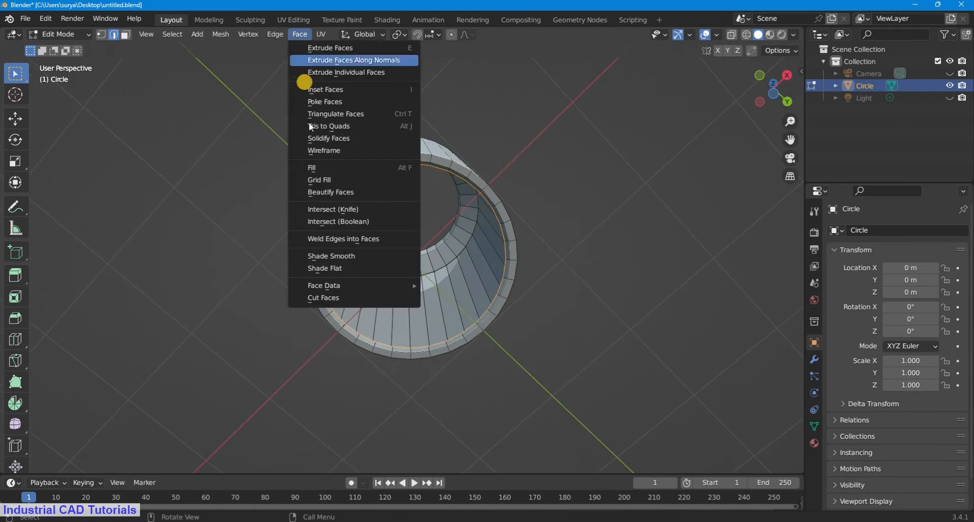
click(319, 178)
click(49, 463)
key(KP_7)
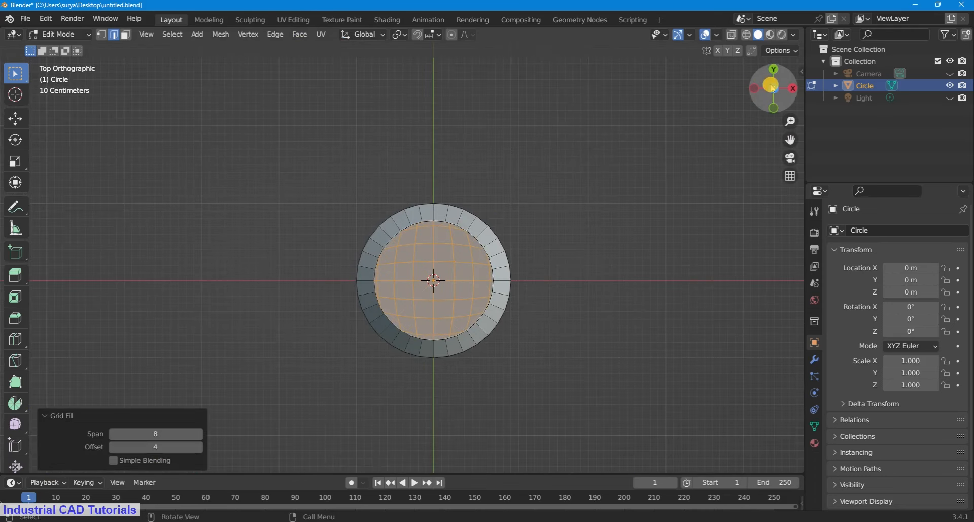
drag(772, 89, 760, 273)
drag(173, 446, 154, 434)
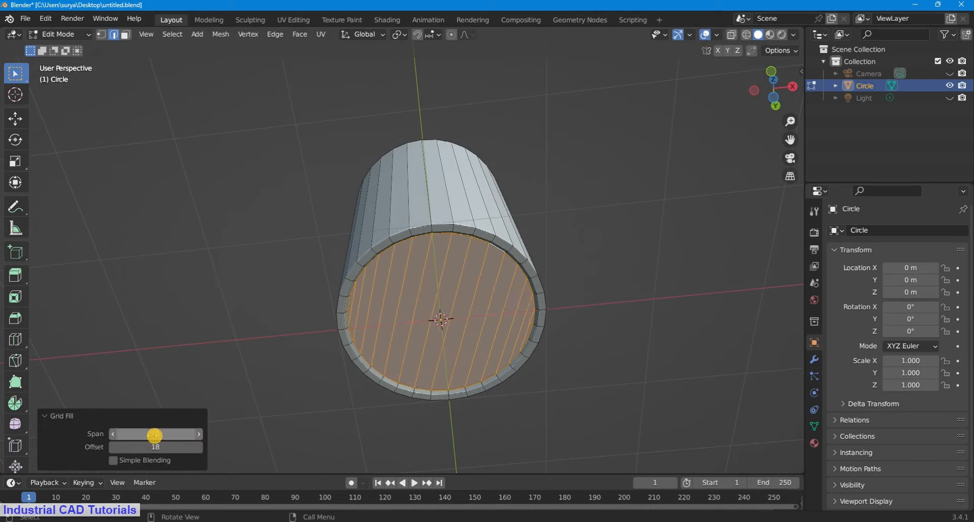
key(Return)
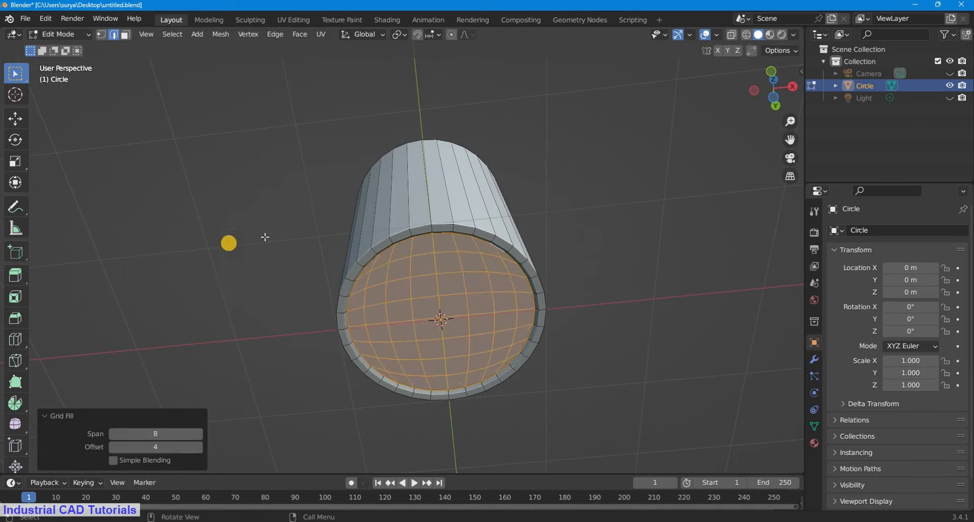
click(226, 242)
click(72, 34)
click(56, 46)
click(241, 209)
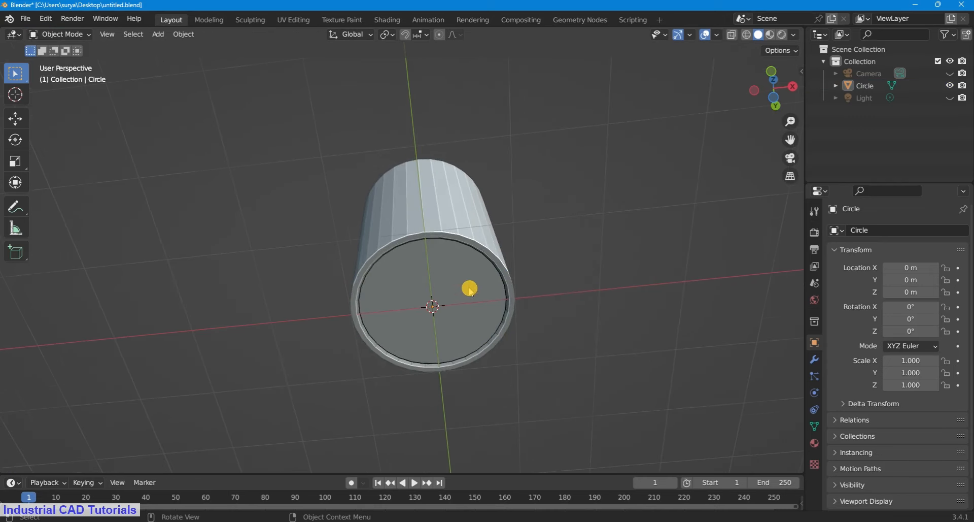
Add a series of evenly spaced horizontal loop cuts around the jar's straight body in Edit Mode.
click(472, 279)
drag(764, 76, 765, 145)
click(70, 34)
click(57, 58)
key(ctrl+r)
scroll(413, 245, up, 10)
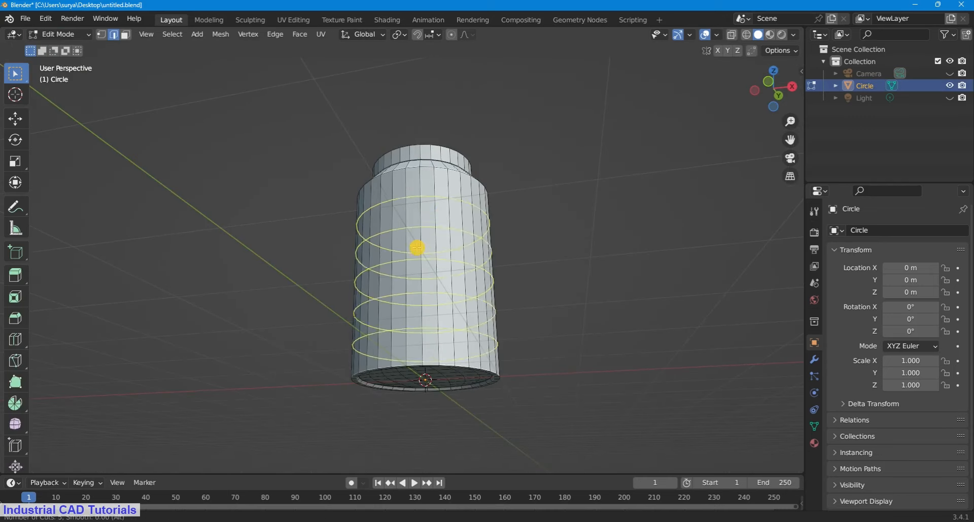
click(412, 246)
right_click(412, 246)
Bevel the shoulder edge loop and the neck's base loop with three segments each, about 0.05 m and 0.06 m wide.
drag(778, 82, 733, 164)
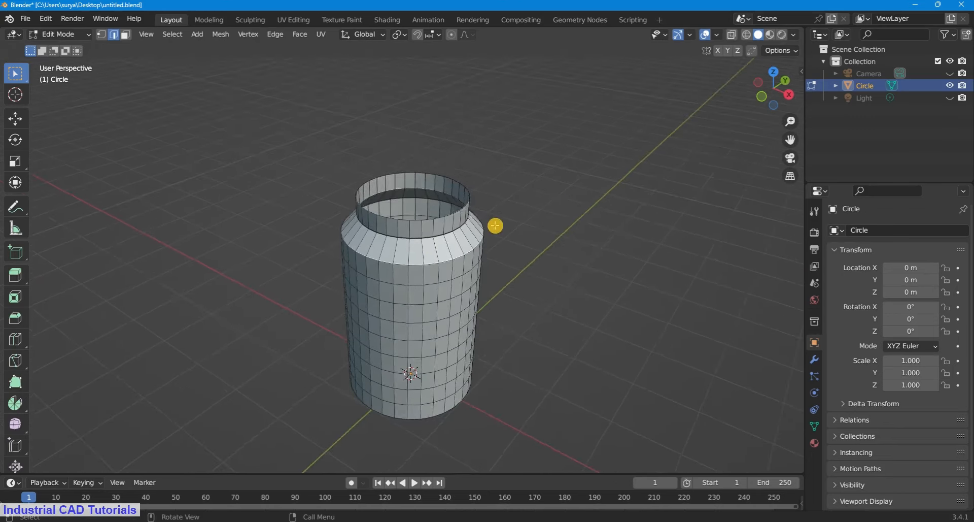
scroll(496, 226, up, 2)
drag(790, 139, 781, 63)
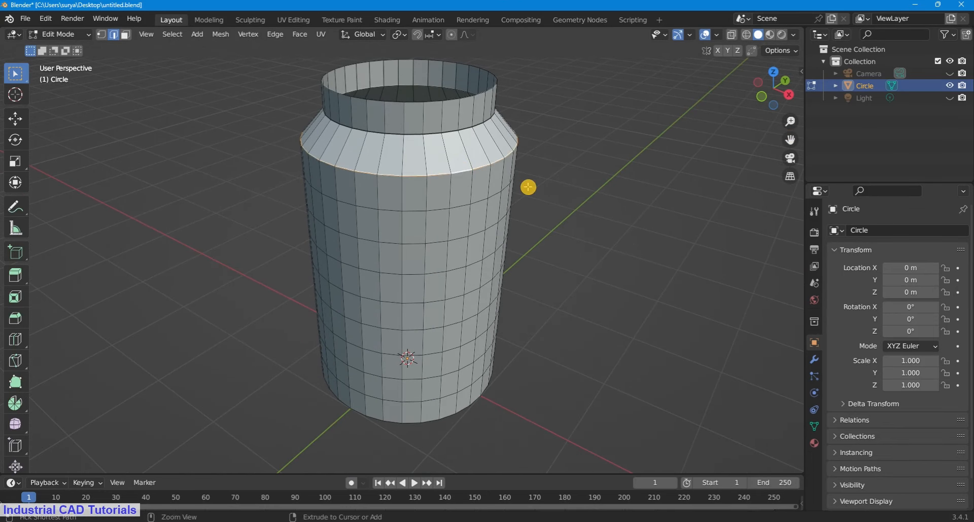
key(ctrl+b)
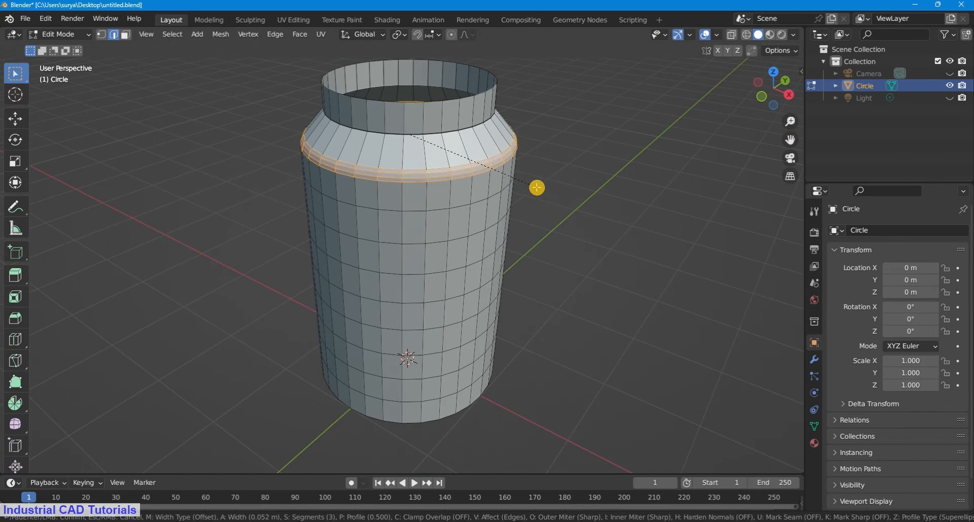
click(538, 190)
click(585, 117)
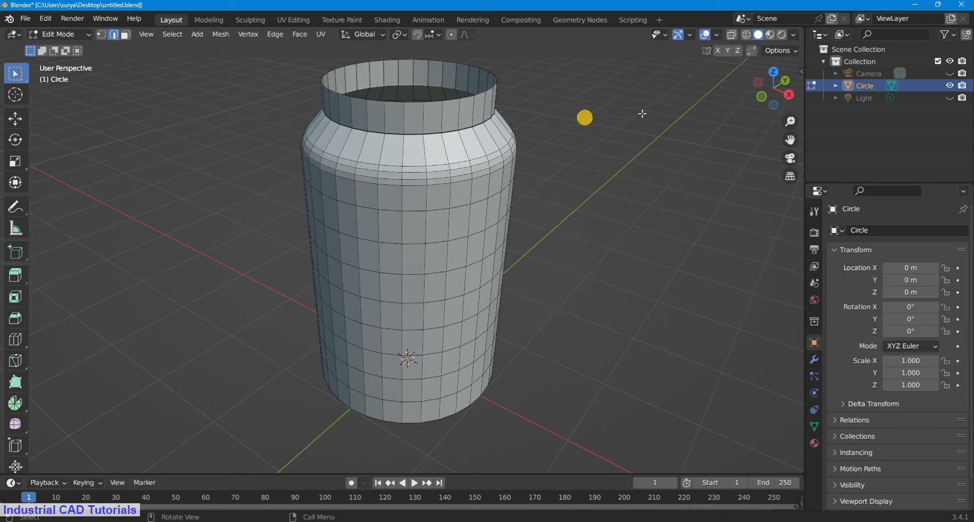
drag(787, 140, 777, 163)
key(ctrl+z)
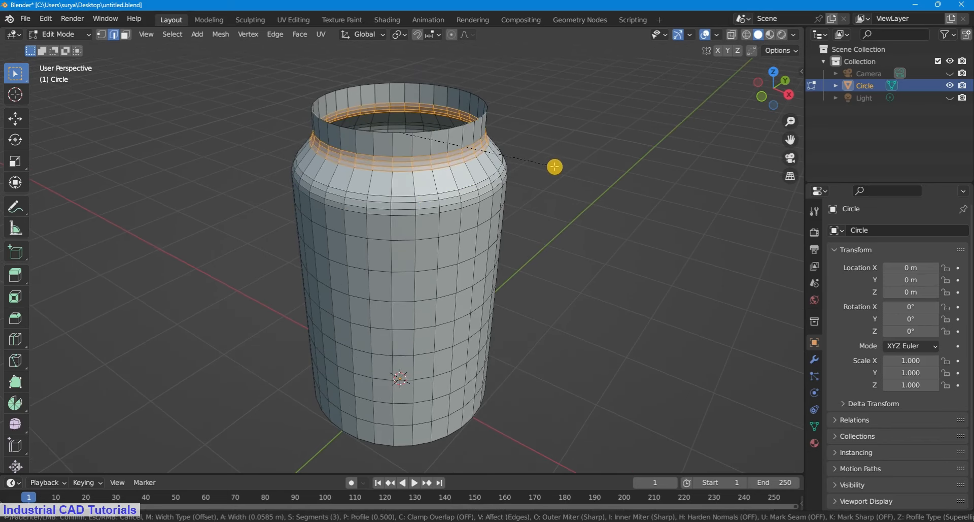
Return to Object Mode and apply Shade Smooth to the jar.
click(80, 34)
click(59, 47)
right_click(388, 160)
click(388, 160)
click(583, 184)
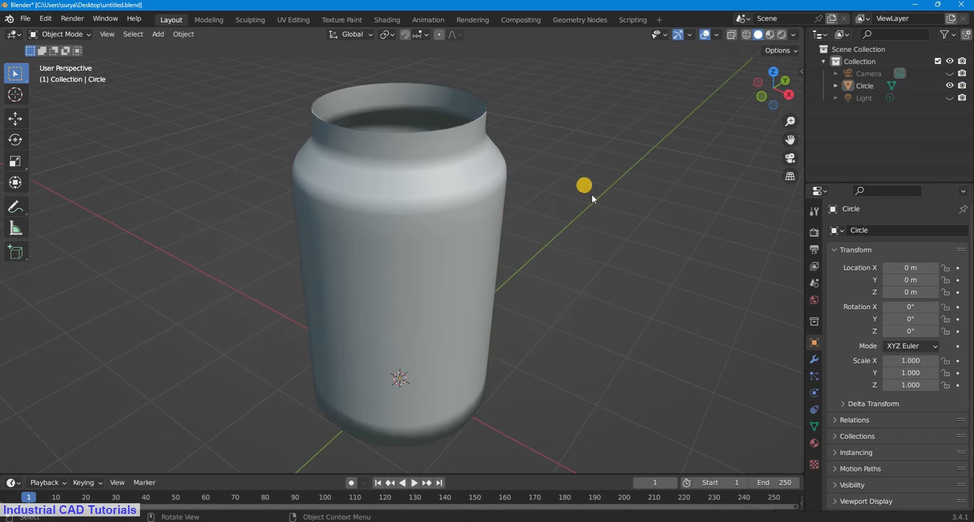
Add a Subdivision Surface modifier to the jar and reapply smooth shading to it.
click(814, 359)
click(877, 230)
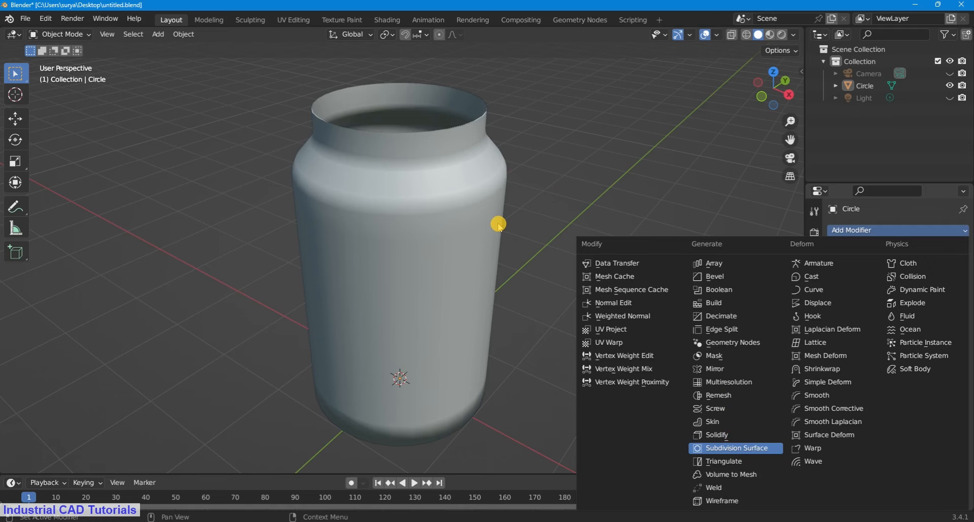
scroll(495, 208, down, 3)
scroll(378, 180, up, 2)
drag(773, 96, 744, 261)
click(379, 178)
right_click(378, 173)
click(381, 170)
click(583, 152)
Examine the subdivided jar's shape and mesh from below and from the sides, ending in the right orthographic view.
scroll(761, 120, up, 2)
drag(772, 88, 785, 457)
scroll(774, 91, down, 2)
drag(792, 142, 793, 173)
scroll(781, 102, up, 2)
mouse_move(776, 94)
mouse_down()
mouse_move(765, 394)
mouse_move(781, 91)
mouse_up()
scroll(781, 92, down, 2)
click(76, 34)
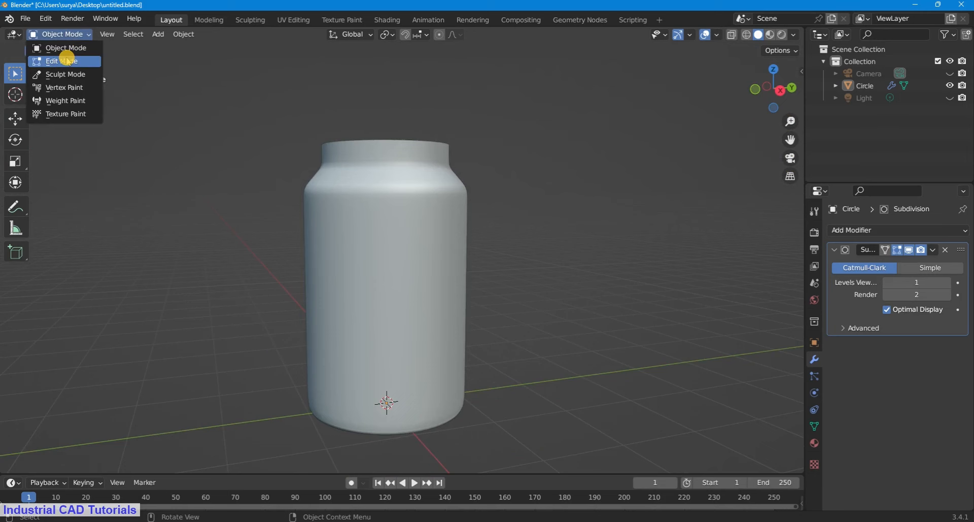
click(67, 60)
click(49, 36)
click(48, 48)
scroll(514, 151, down, 2)
key(KP_1)
key(KP_3)
scroll(513, 152, up, 2)
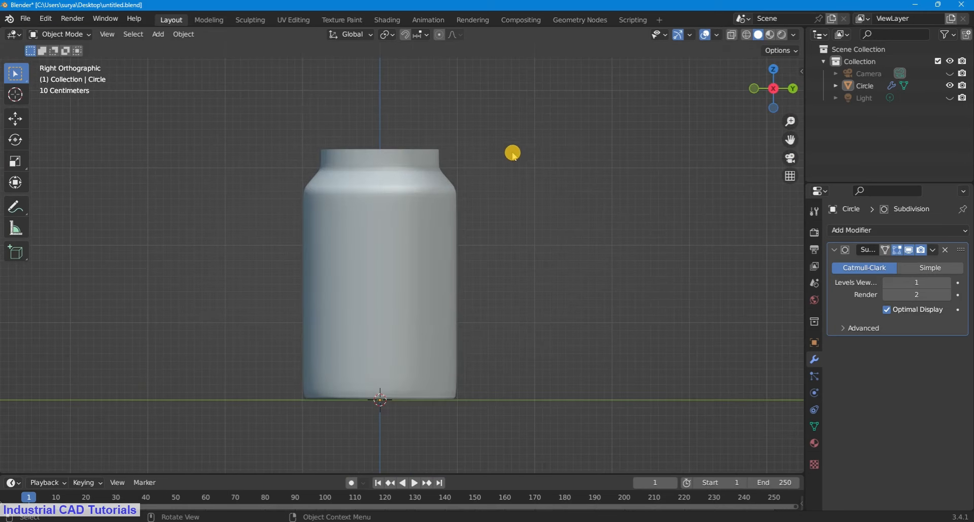
Duplicate the neck's top edge loop in Edit Mode and move the copy about 0.26 m upward along Z.
click(66, 34)
click(49, 60)
scroll(785, 150, up, 1)
shift+middle_drag(430, 129, 454, 179)
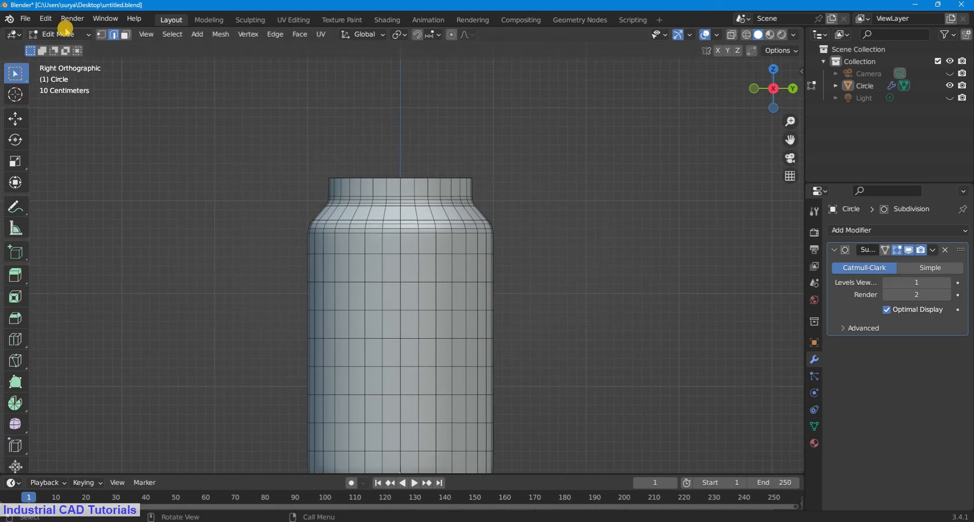
drag(773, 89, 790, 130)
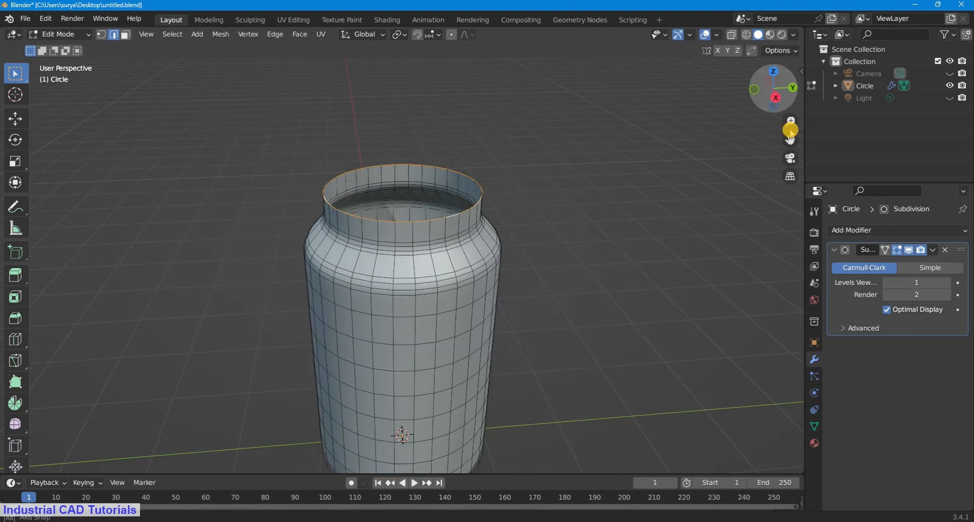
key(g)
click(619, 113)
Separate the duplicated loop into its own object and open that object in Edit Mode.
key(p)
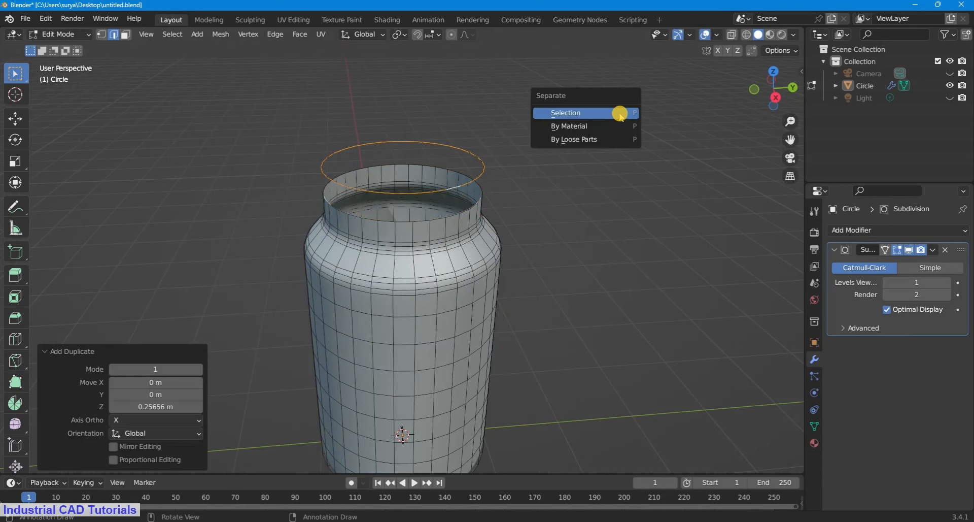
click(620, 109)
click(61, 34)
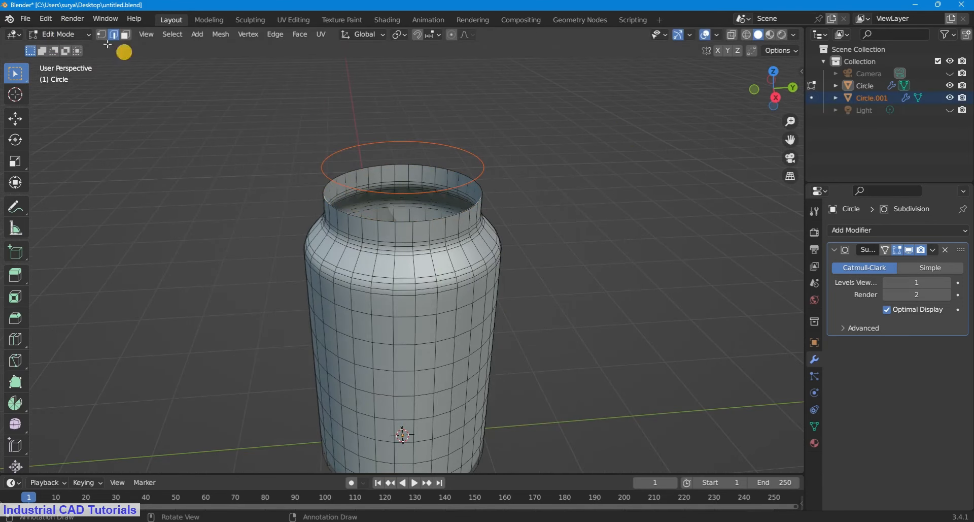
click(61, 34)
click(81, 47)
key(Tab)
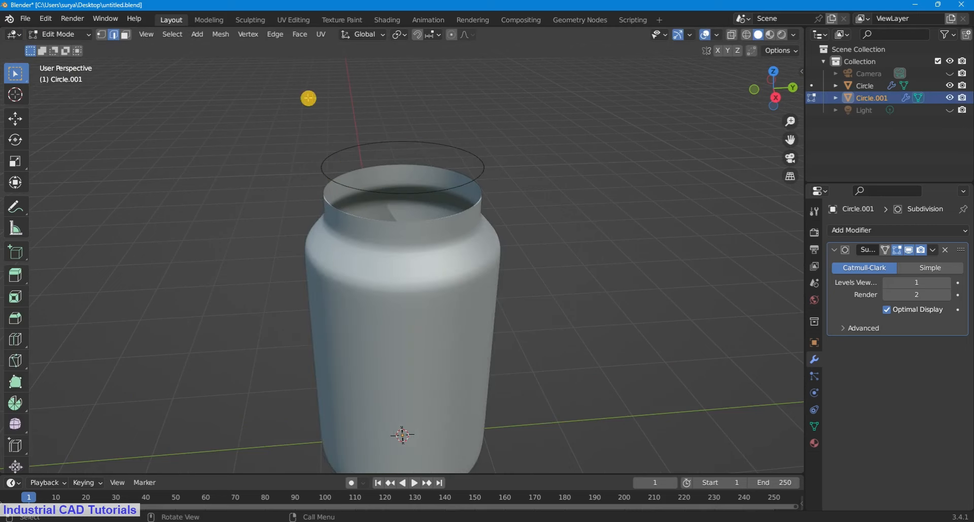
Scale the separated circle by about 1.075 in Object Mode so it is slightly wider than the neck.
click(74, 34)
click(76, 46)
key(KP_7)
key(s)
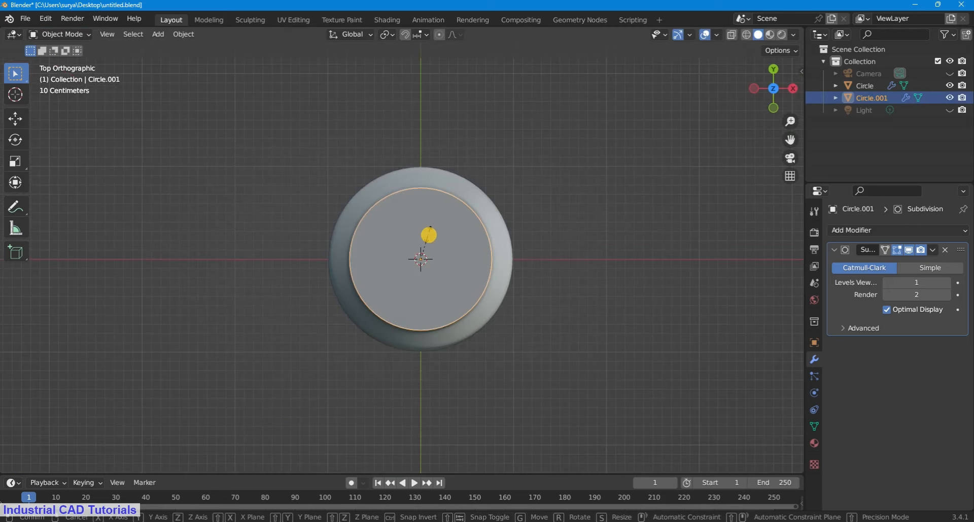
click(435, 236)
Extrude the circle about 0.3 m downward along Z to form the lid's side wall.
drag(768, 96, 756, 56)
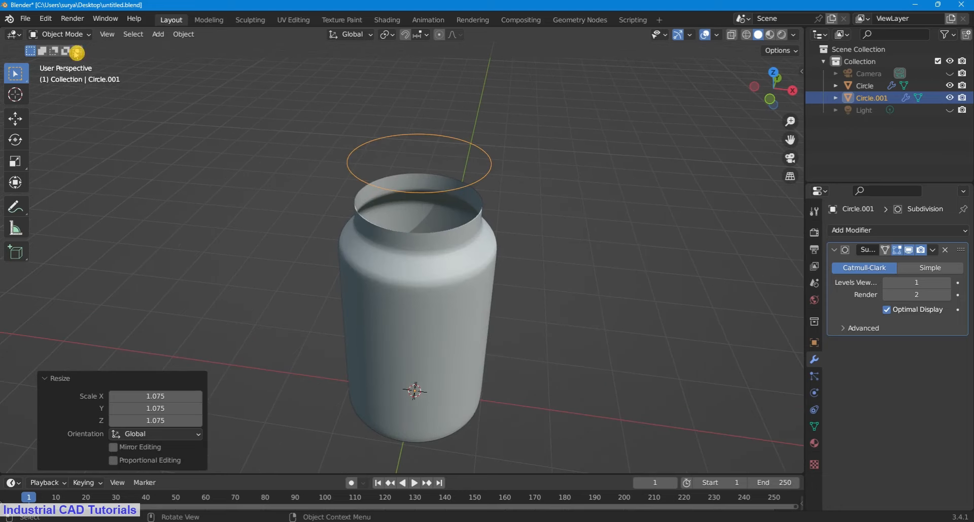
click(66, 35)
click(71, 62)
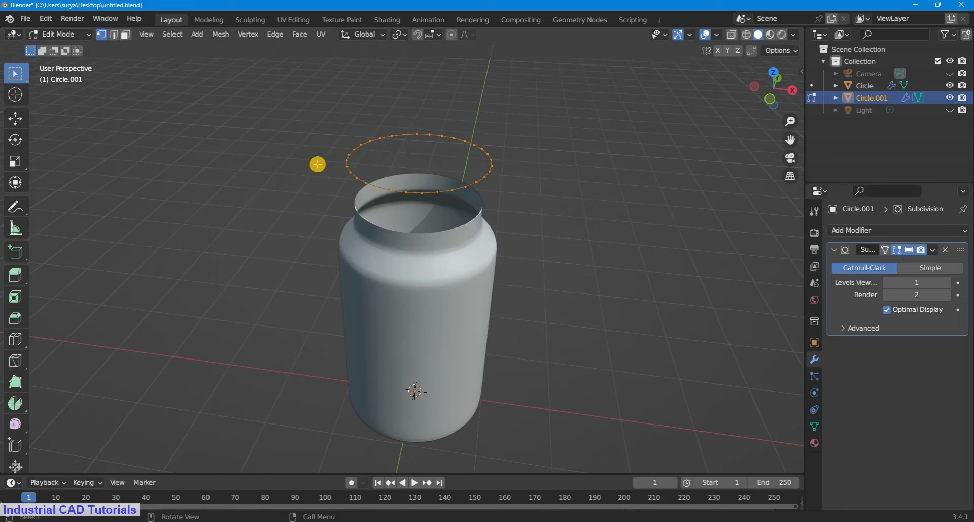
key(e)
key(z)
click(313, 184)
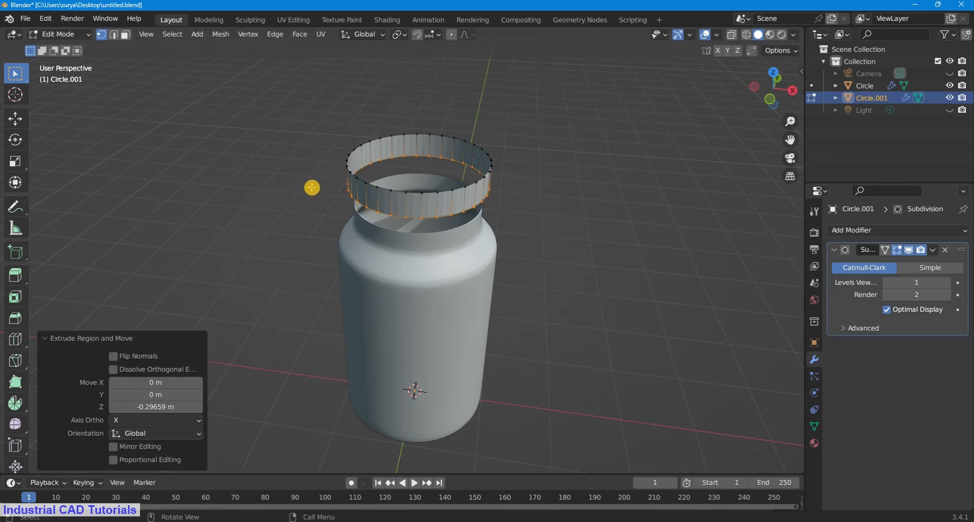
Turn off the Subdivision modifier's viewport display and fill the lid's top edge loop with a single face.
drag(772, 83, 769, 94)
key(2)
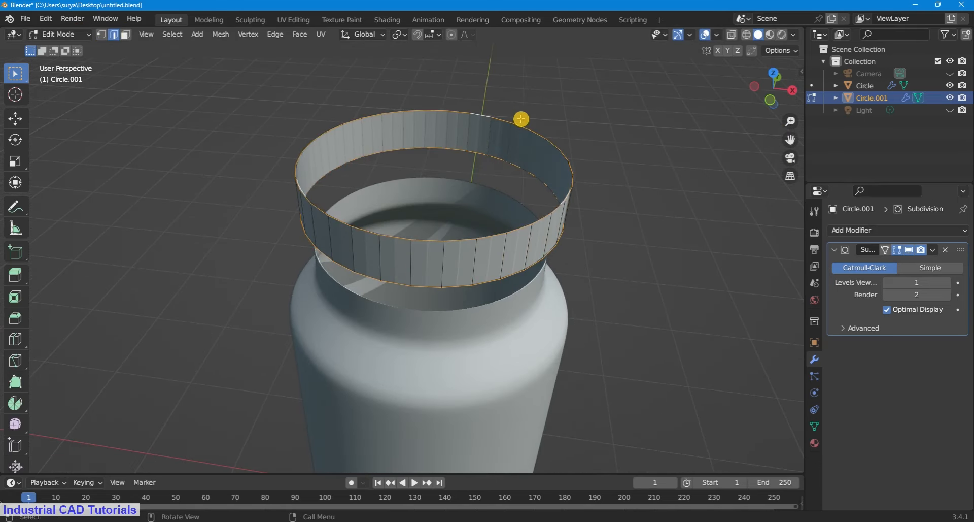
click(540, 126)
key(f)
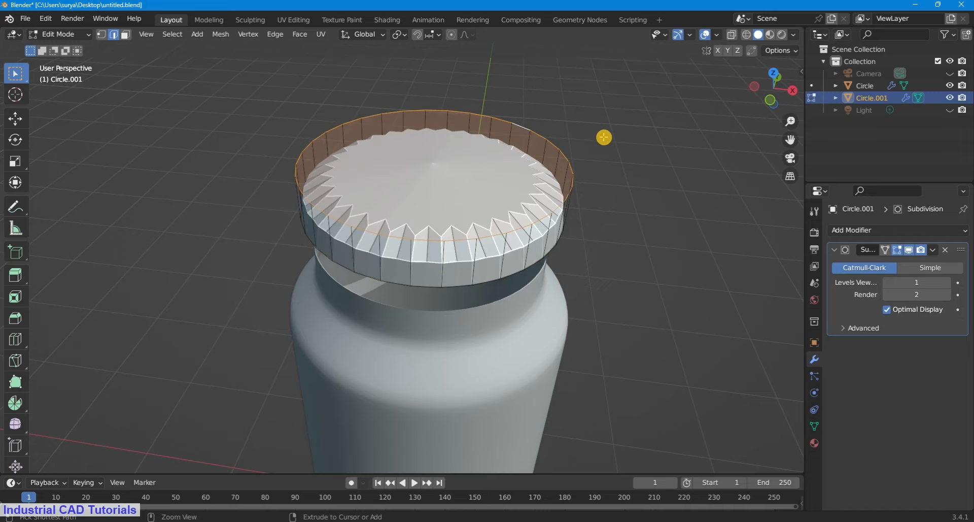
key(ctrl+z)
key(f)
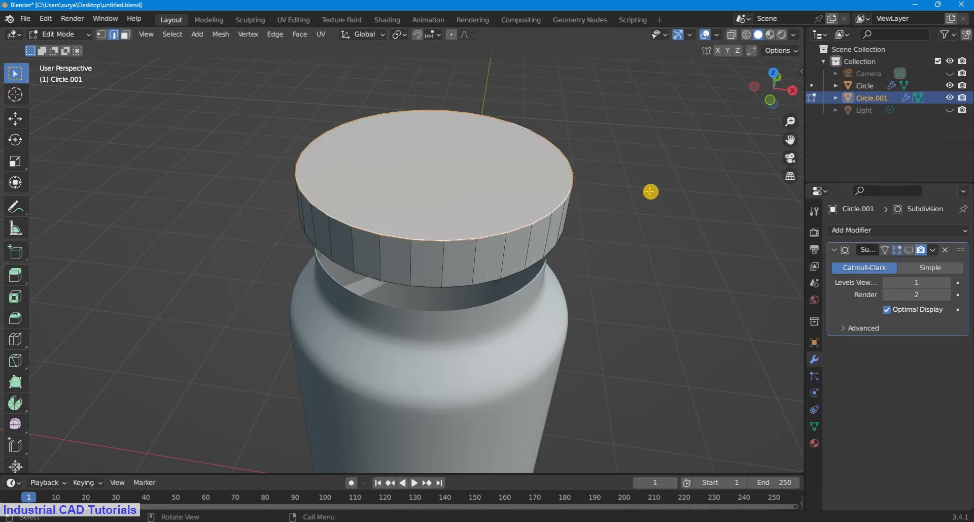
Inset the lid's top face by about 0.052 m.
key(i)
click(623, 191)
drag(778, 93, 768, 78)
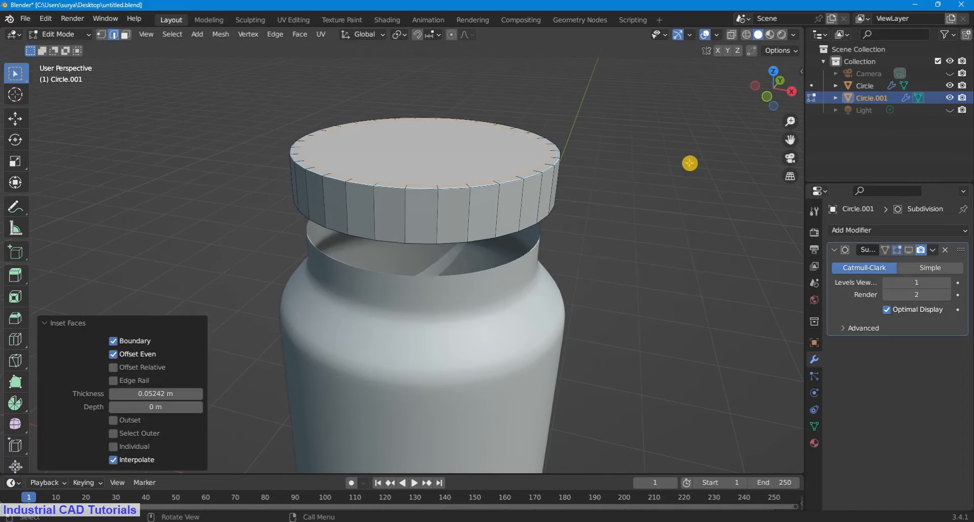
Bevel the lid's outer top edge loop about 0.033 m wide with 3 segments.
click(689, 163)
key(ctrl+b)
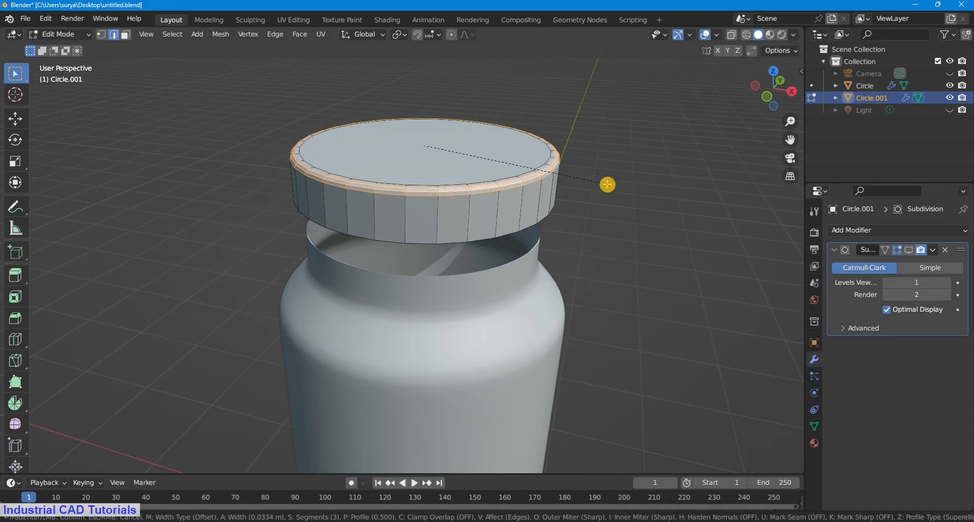
click(607, 184)
click(637, 146)
Delete the large inset face in the middle of the lid's top.
drag(773, 101, 772, 126)
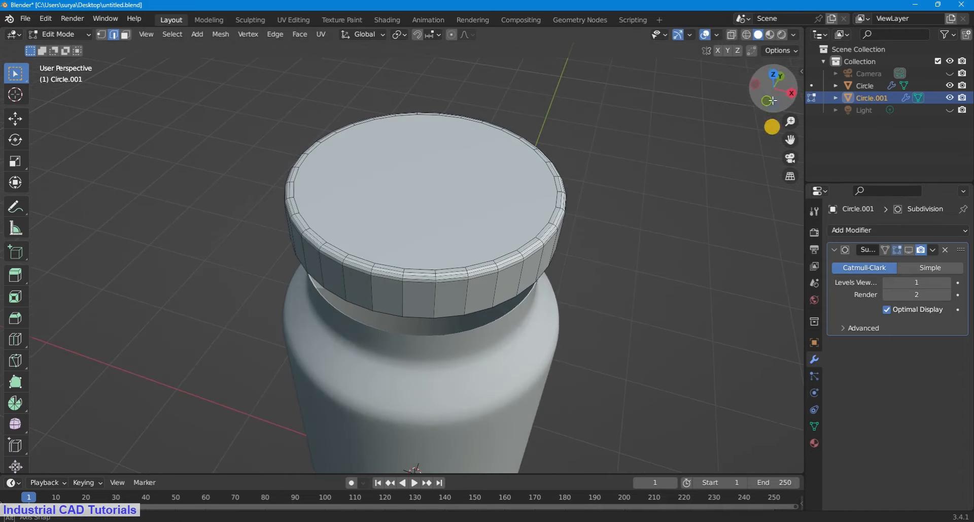
click(127, 34)
click(394, 186)
key(x)
click(393, 186)
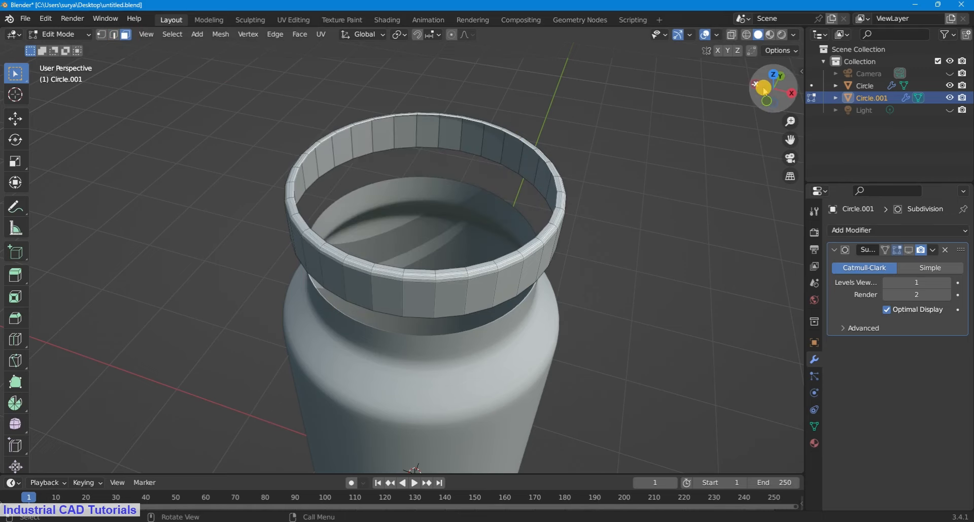
Close the lid's top opening with Grid Fill, using a span of 8 and an offset of 4.
drag(764, 89, 764, 104)
key(2)
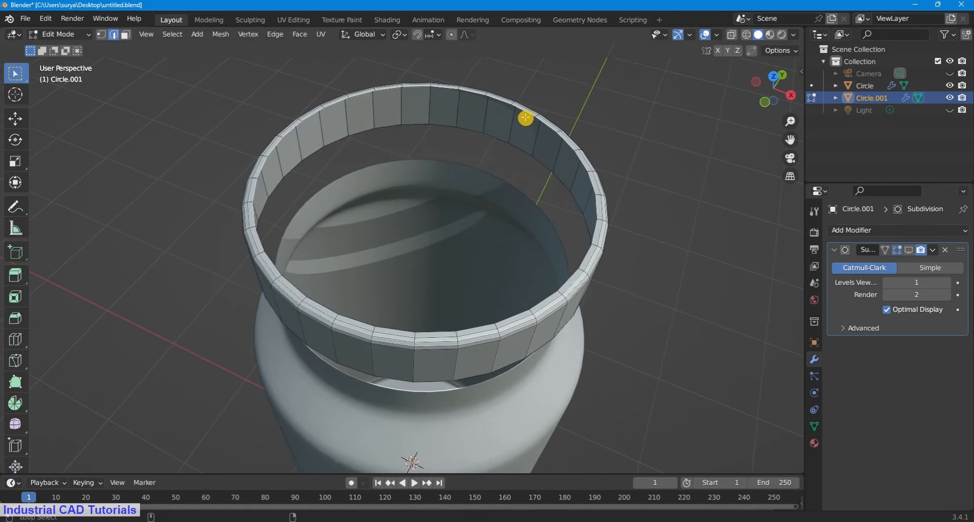
click(294, 34)
click(317, 182)
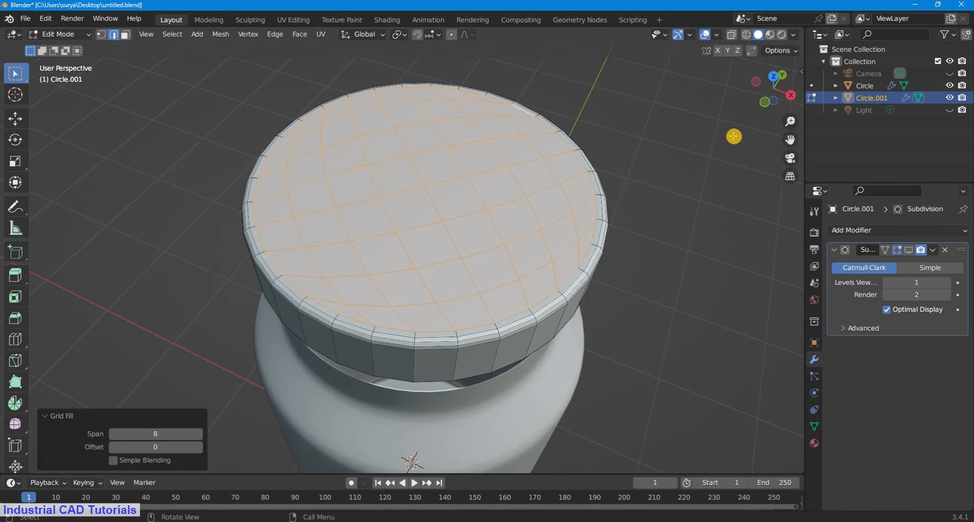
scroll(729, 136, down, 2)
key(KP_7)
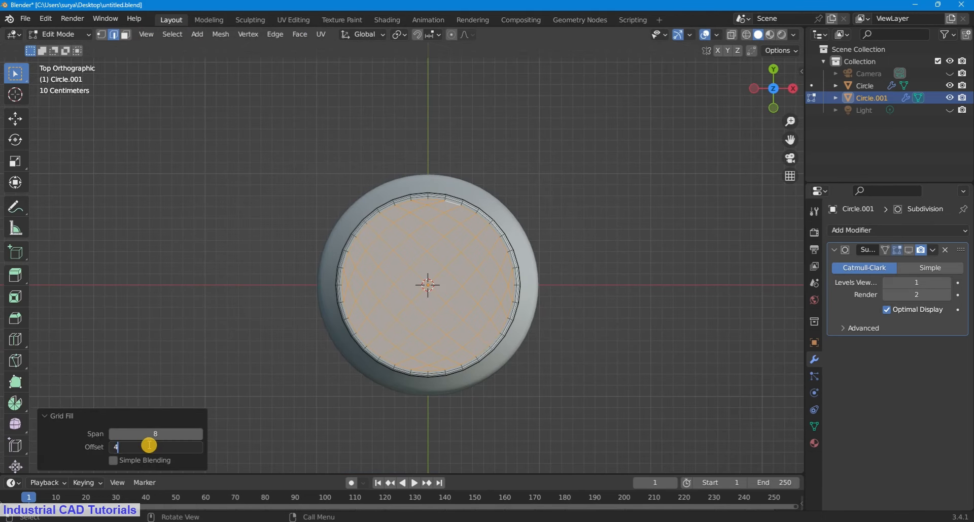
click(528, 154)
Shade the lid smooth in Object Mode and turn its Subdivision modifier's viewport display back on.
drag(769, 95, 755, 85)
scroll(746, 82, up, 1)
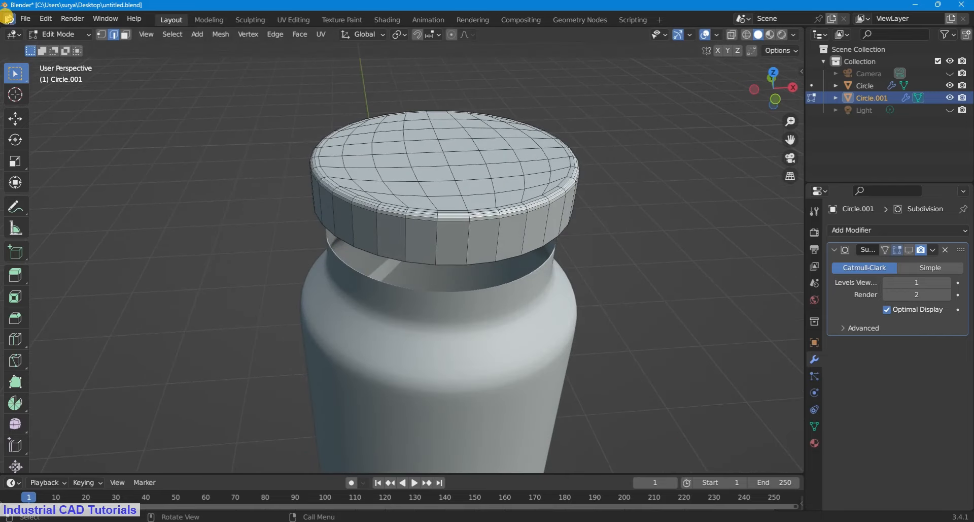
click(42, 35)
click(42, 47)
right_click(498, 143)
click(498, 144)
click(669, 213)
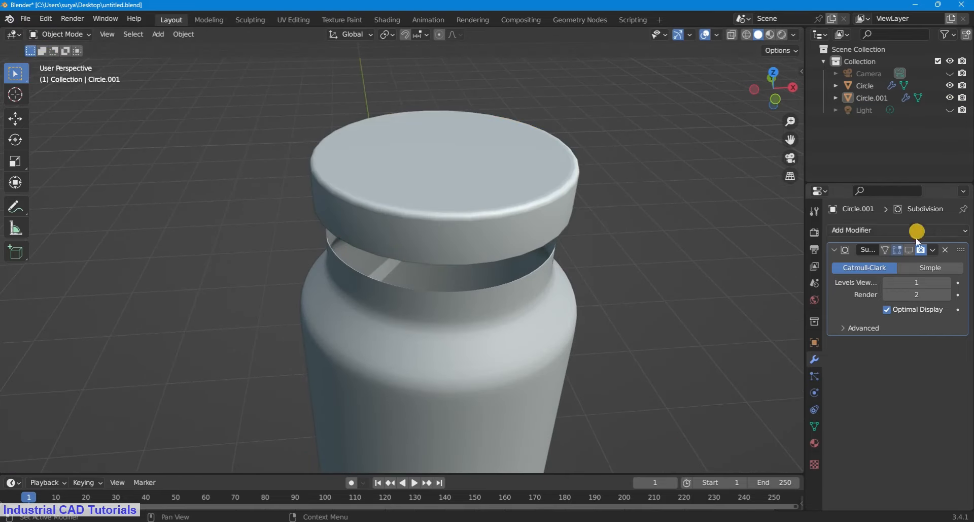
scroll(745, 87, down, 3)
scroll(766, 78, up, 2)
drag(766, 79, 759, 20)
Switch to the back orthographic view and open the jar body in Edit Mode.
click(490, 226)
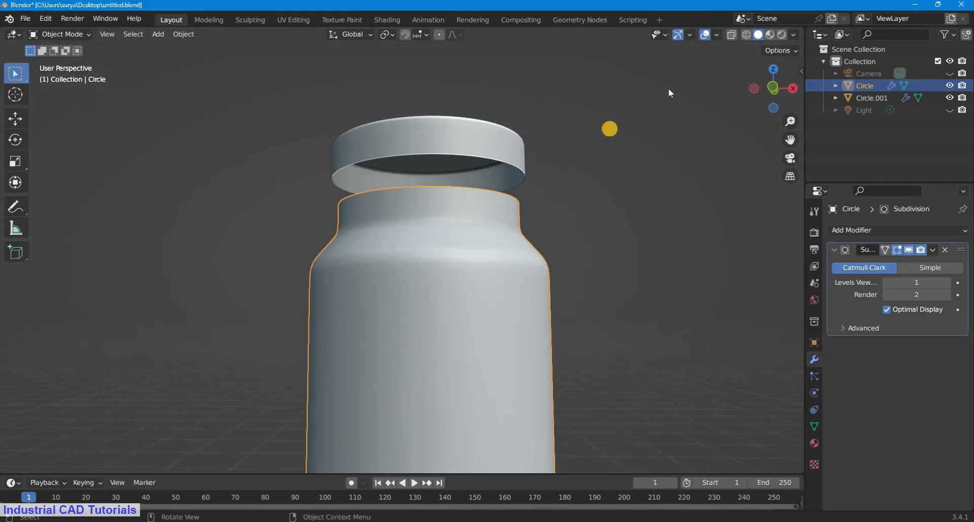
drag(766, 84, 766, 94)
click(506, 159)
click(760, 95)
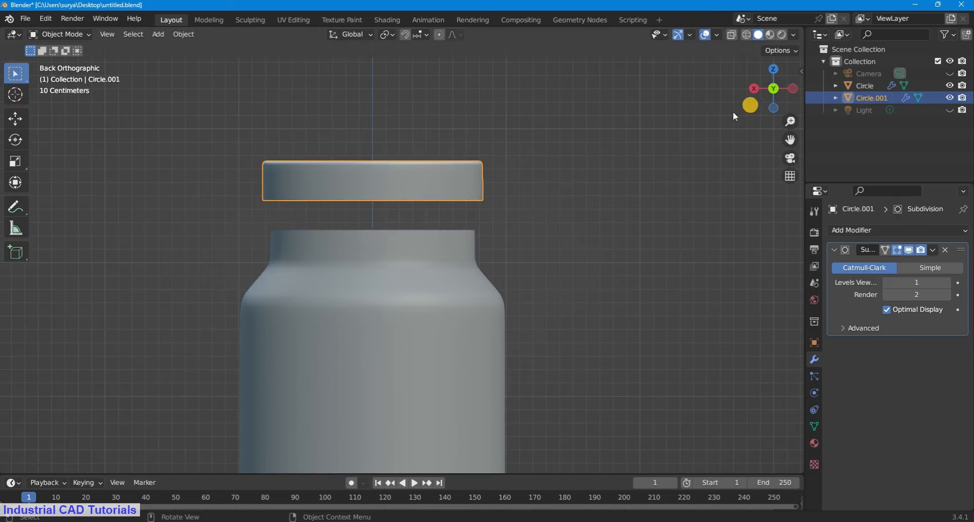
drag(790, 140, 836, 109)
click(80, 34)
click(56, 61)
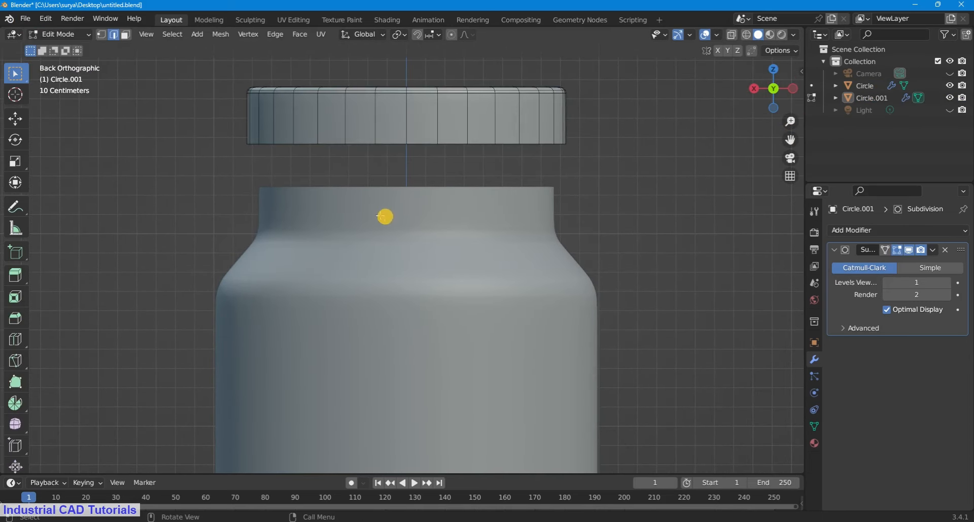
click(61, 34)
click(70, 48)
click(60, 34)
click(56, 61)
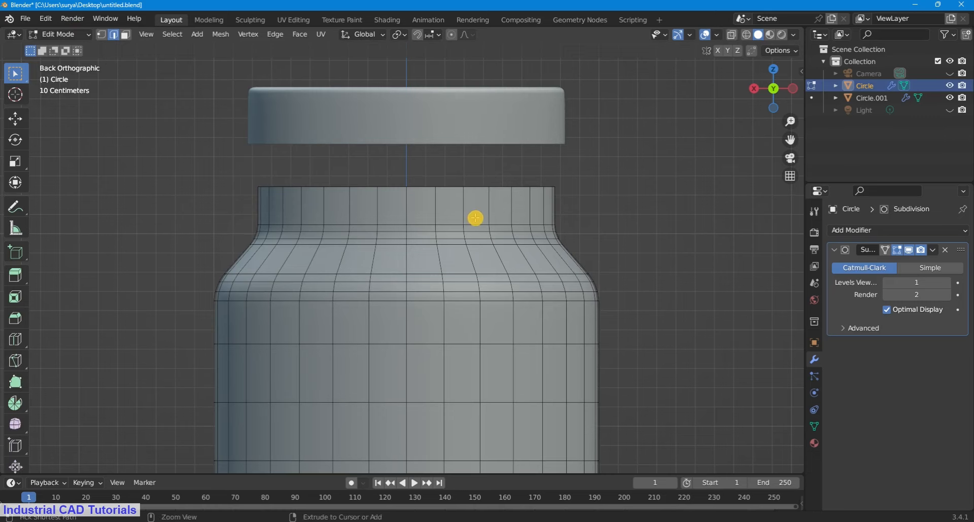
Add a centered edge loop around the jar's neck and bevel it into a band with a width of about 0.034 m and 1 segment.
click(476, 212)
right_click(476, 212)
key(ctrl+b)
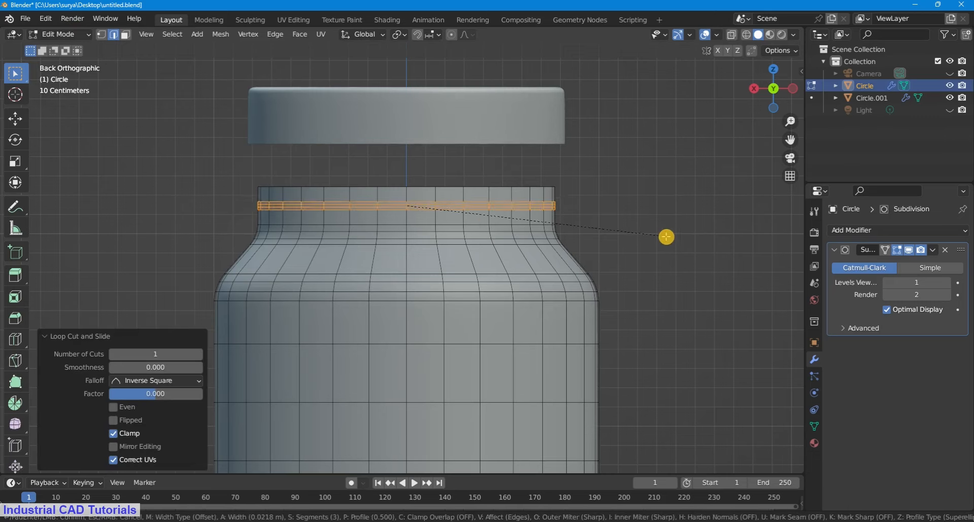
click(669, 240)
Try to extrude the neck band outward along its normals, and undo the extrusion.
key(alt+e)
click(668, 240)
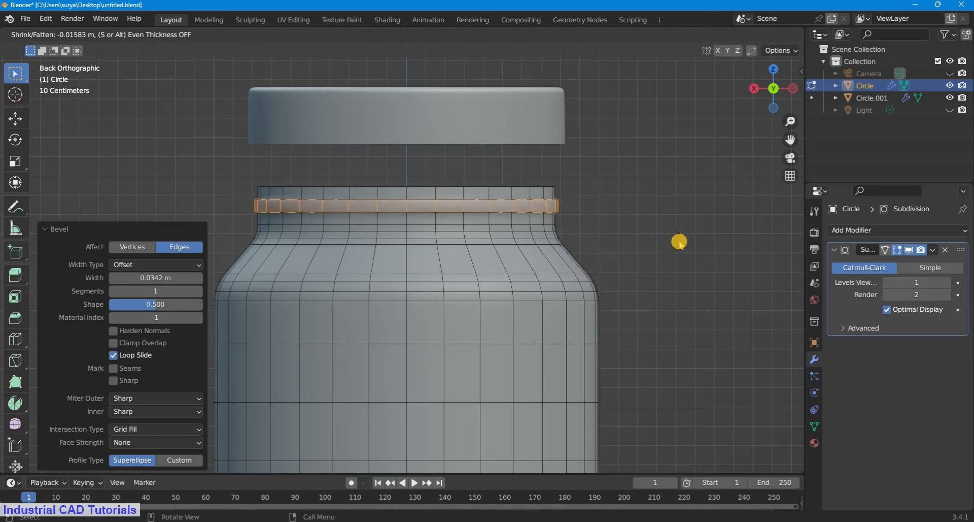
click(693, 243)
middle_drag(693, 243, 671, 177)
key(ctrl+z)
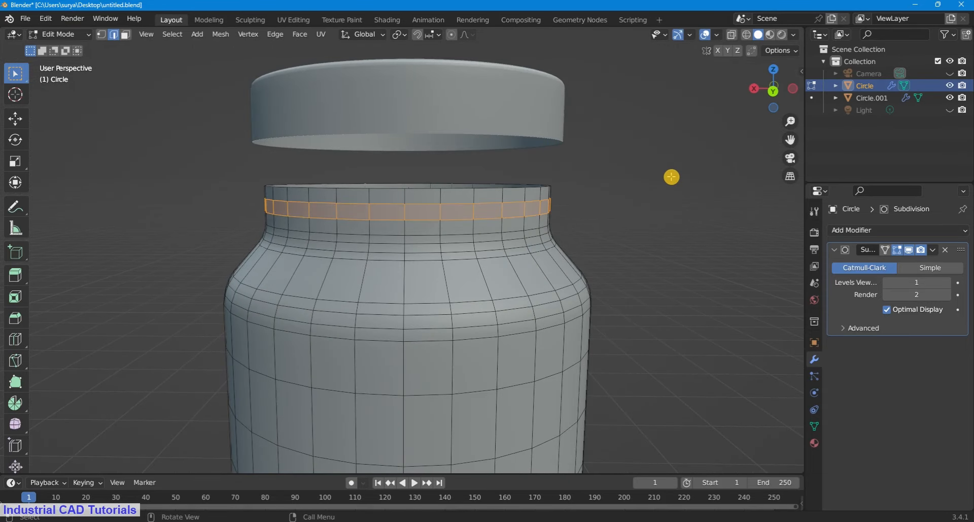
Extrude the neck band outward along its normals by about 0.057 m to form a raised ridge.
key(alt+e)
click(672, 177)
click(690, 181)
drag(790, 86, 789, 101)
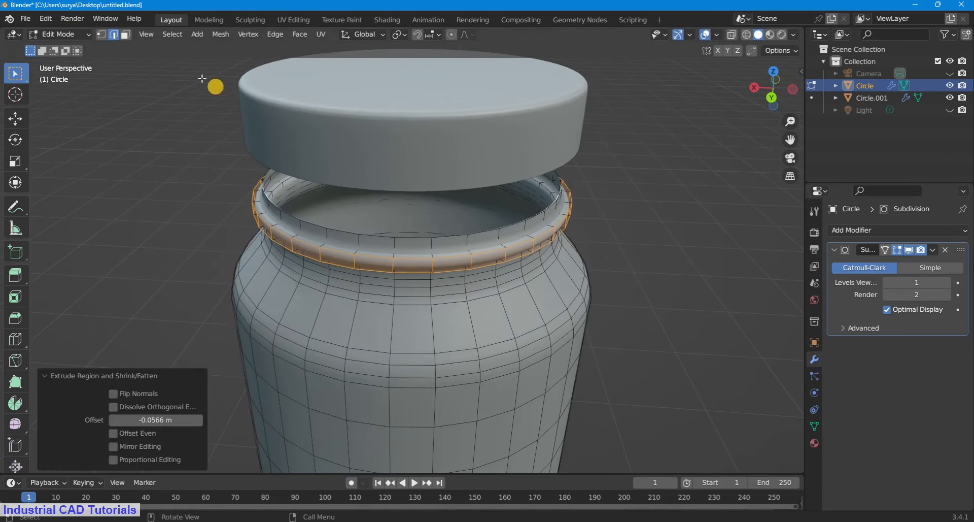
Check the ridge in Object Mode and add a centered loop cut around its outer face in Edit Mode.
click(60, 34)
click(65, 47)
click(59, 34)
click(55, 61)
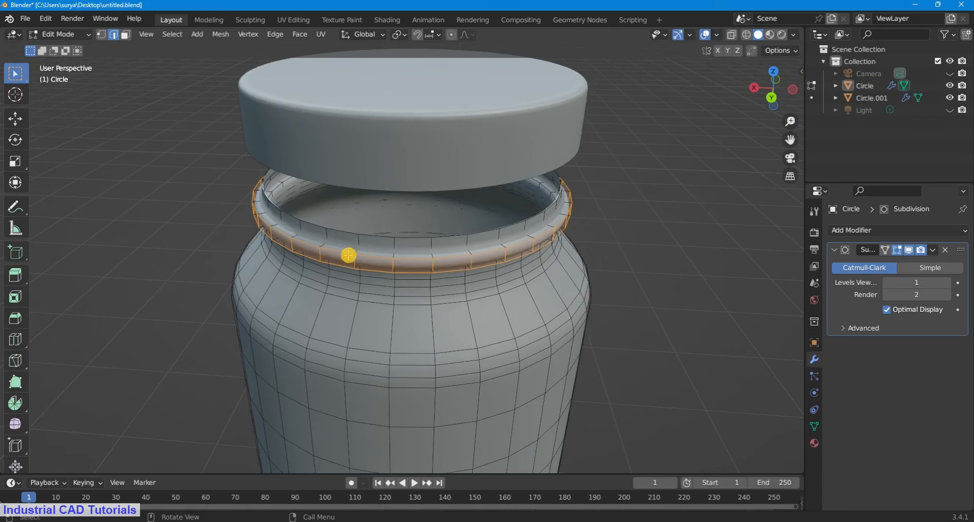
key(ctrl+r)
click(358, 259)
right_click(666, 210)
click(666, 210)
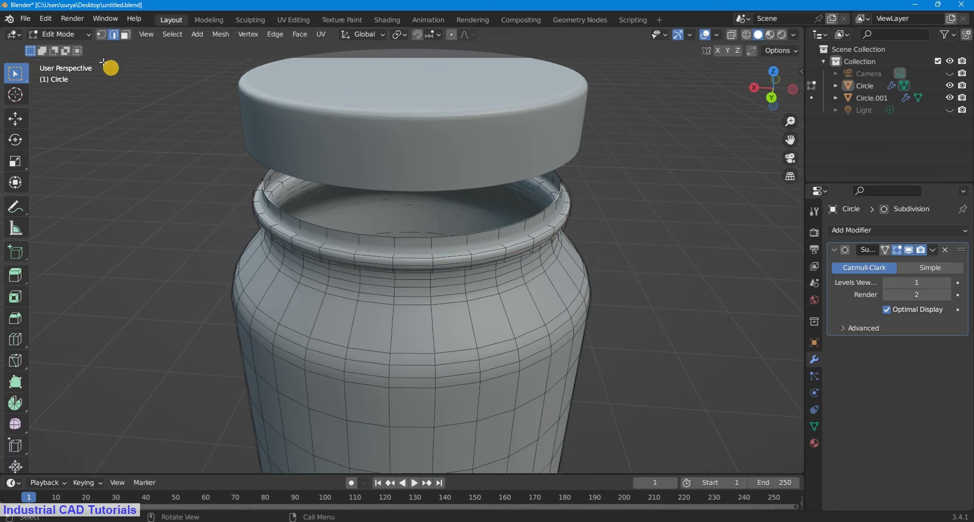
Return to Object Mode and shade the jar body smooth.
click(60, 34)
click(65, 48)
drag(774, 89, 767, 495)
click(466, 231)
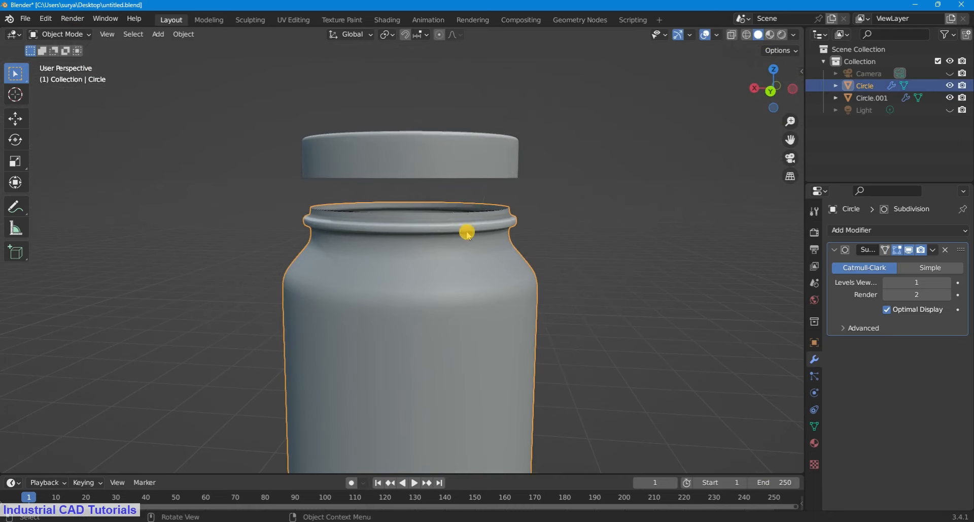
right_click(464, 231)
click(463, 231)
click(730, 91)
Add a loop cut around the jar's neck, slide it close to the top rim, and return to Object Mode.
scroll(731, 91, up, 2)
mouse_move(768, 91)
mouse_down()
mouse_move(757, 114)
mouse_move(761, 99)
mouse_up()
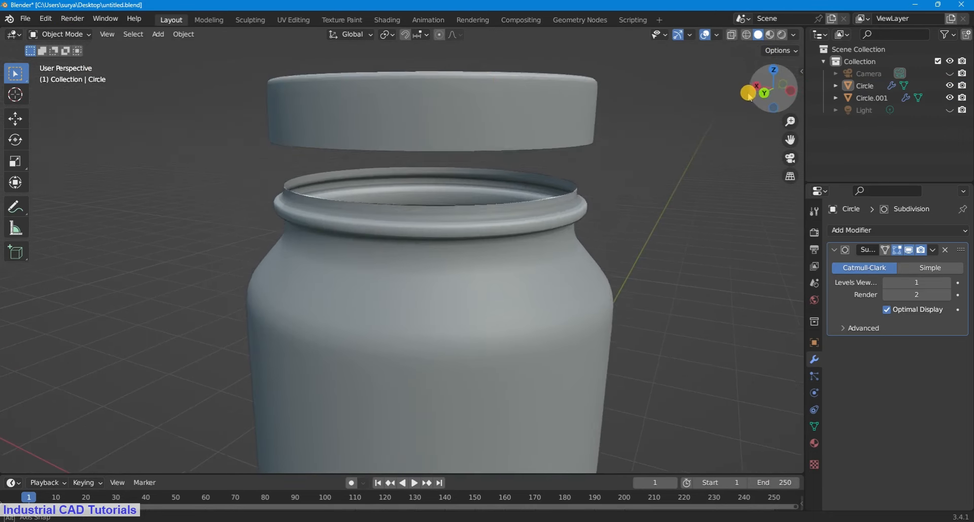
click(60, 34)
click(55, 61)
scroll(425, 205, up, 2)
key(ctrl+r)
click(425, 206)
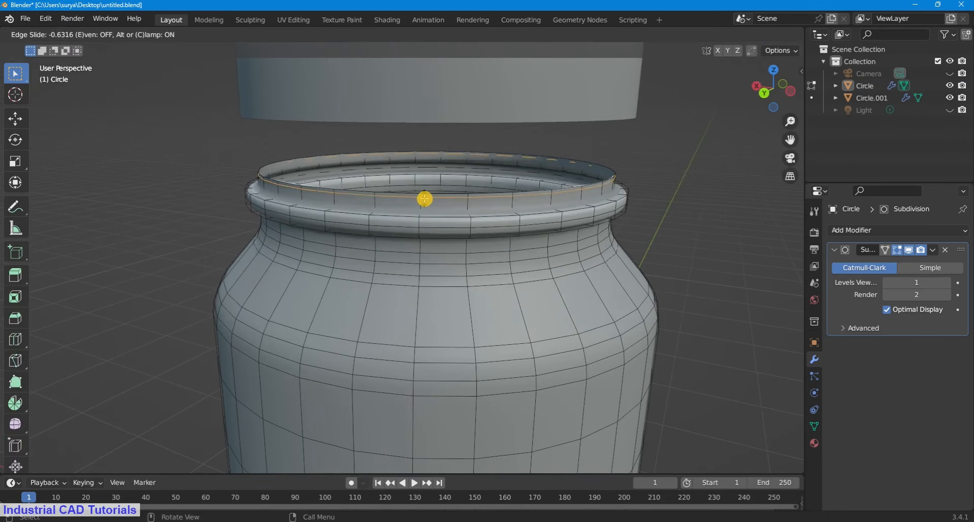
click(424, 201)
click(692, 149)
click(60, 34)
click(51, 49)
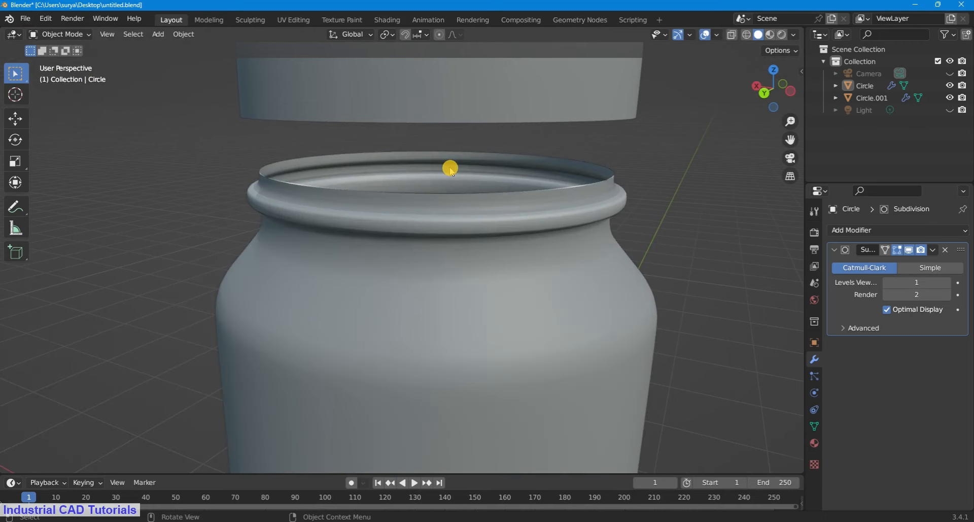
Display the model as a wireframe in the top orthographic view and select the lid.
scroll(496, 207, down, 3)
key(KP_7)
middle_drag(710, 107, 531, 190)
key(z)
click(485, 196)
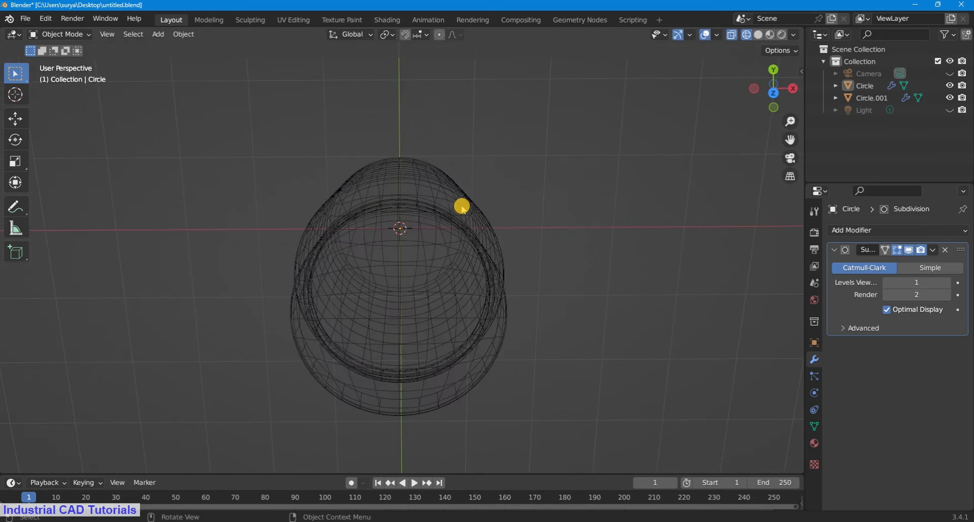
key(KP_7)
click(467, 257)
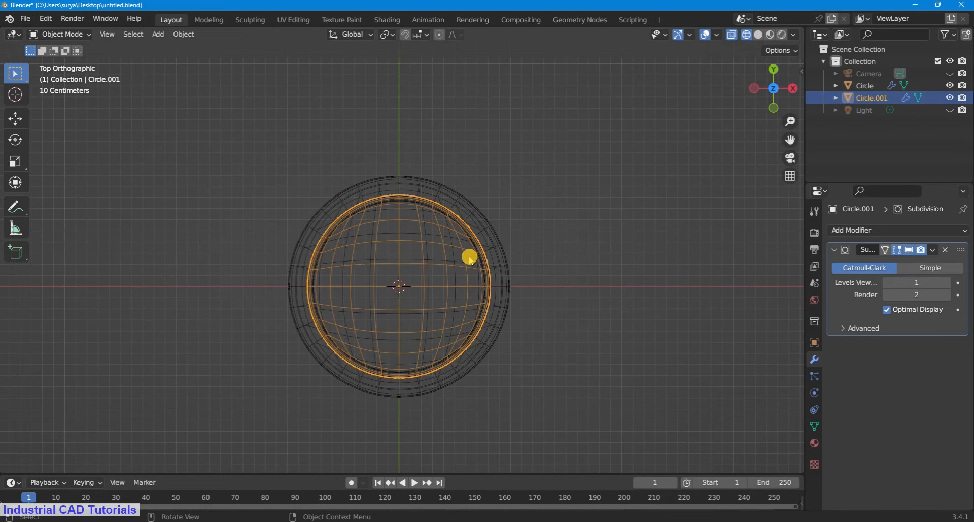
Scale the lid slightly so its outline fits around the neck's ridge.
scroll(468, 256, up, 2)
key(s)
click(465, 253)
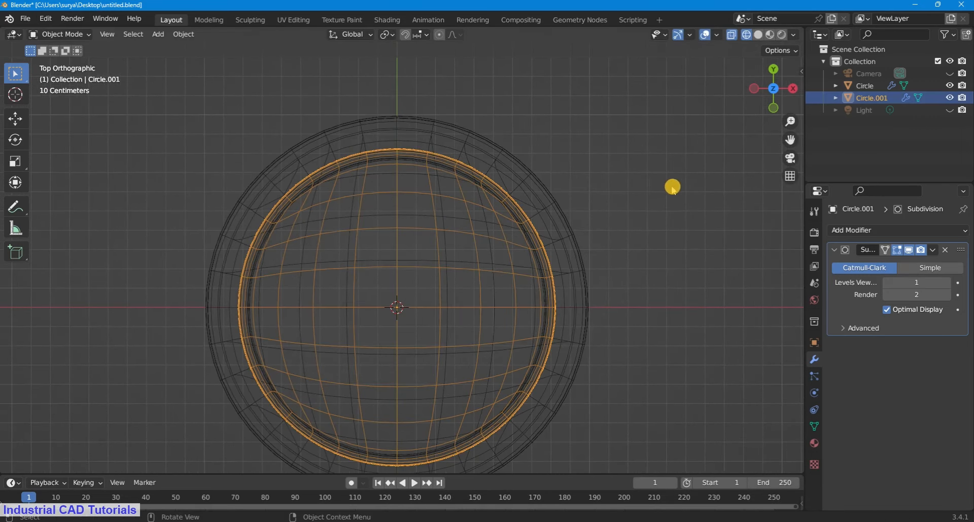
key(s)
click(551, 303)
click(658, 204)
scroll(587, 253, down, 3)
Restore solid shading and move the lid about 0.45 m down along Z onto the jar's neck.
key(z)
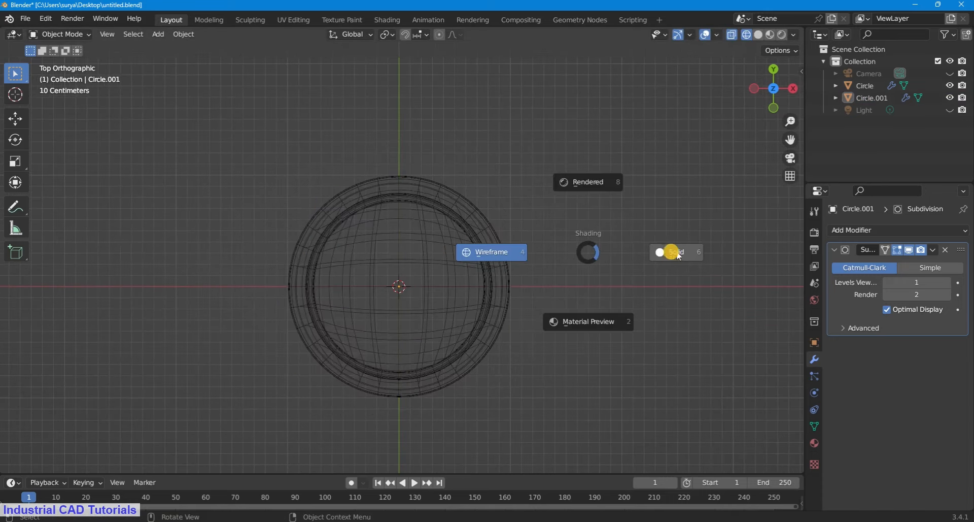
click(671, 252)
scroll(711, 193, down, 1)
drag(768, 101, 768, 56)
click(450, 167)
scroll(450, 167, up, 2)
key(g)
key(z)
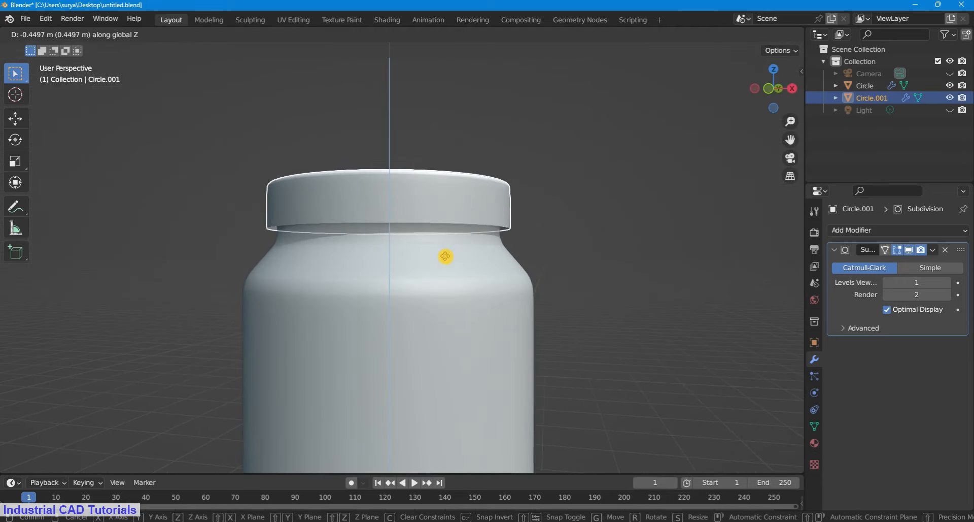
click(445, 257)
click(593, 163)
Examine the closed jar from several angles and distances.
scroll(777, 106, down, 7)
scroll(761, 93, up, 1)
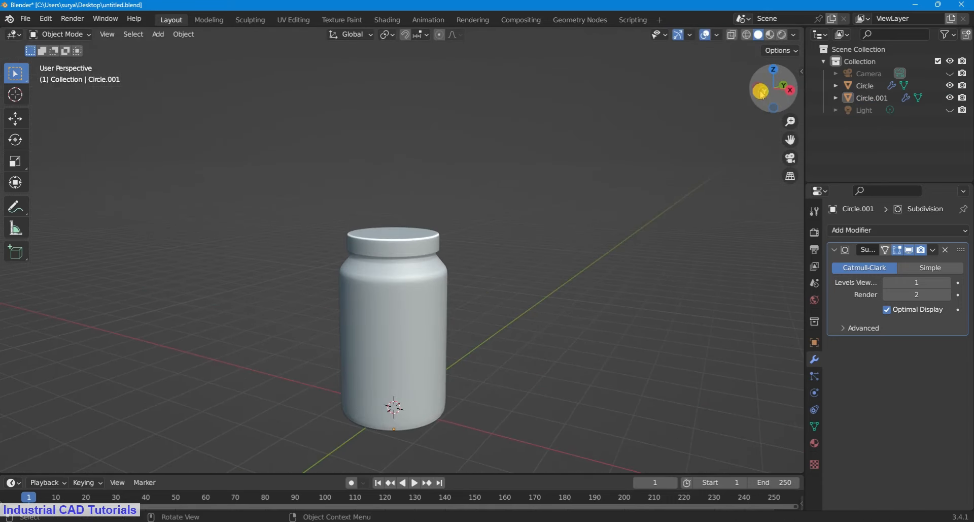
mouse_move(760, 90)
mouse_down()
mouse_move(683, 107)
mouse_move(759, 94)
mouse_up()
scroll(759, 94, down, 2)
scroll(759, 93, up, 3)
drag(790, 140, 746, 142)
click(66, 34)
scroll(406, 203, down, 2)
Select the lid and open it in Edit Mode.
click(416, 209)
click(417, 199)
scroll(417, 199, up, 3)
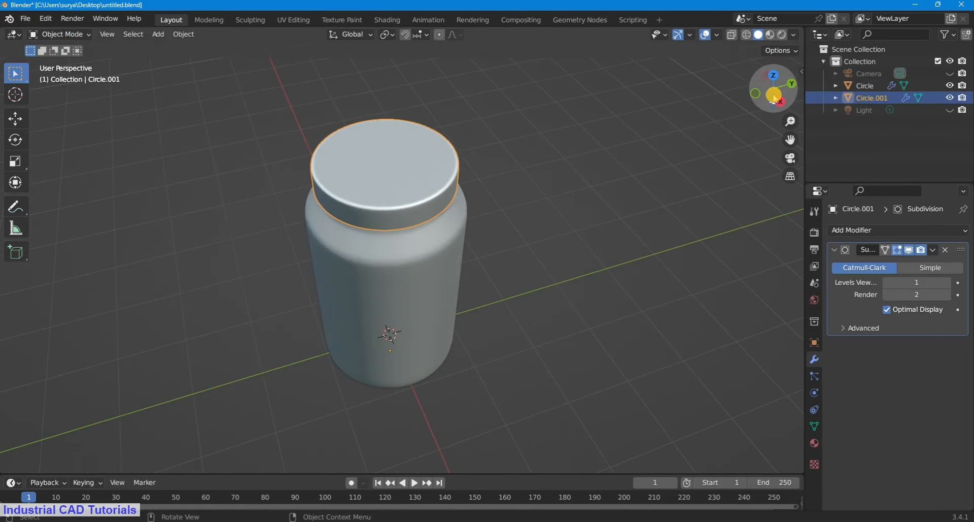
scroll(774, 96, up, 2)
drag(774, 96, 775, 465)
drag(790, 139, 788, 130)
drag(772, 82, 776, 92)
click(66, 34)
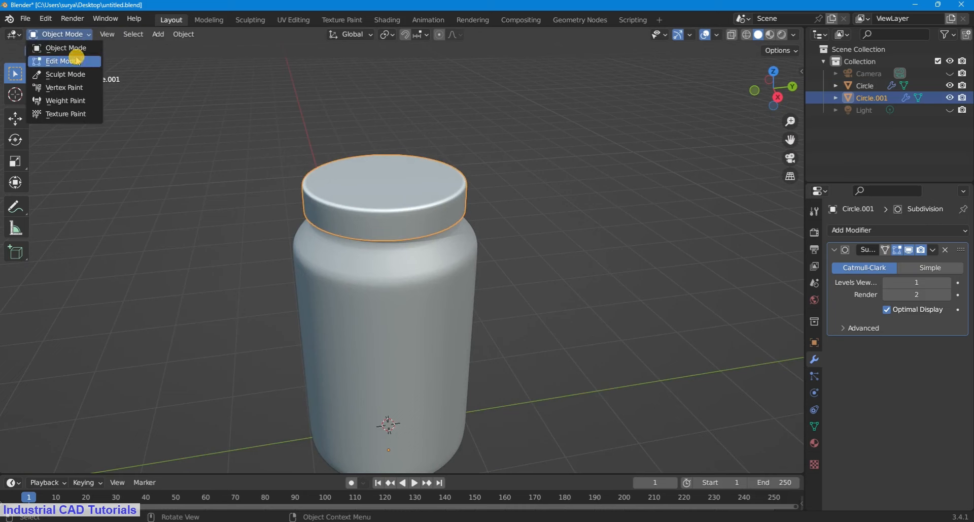
click(81, 59)
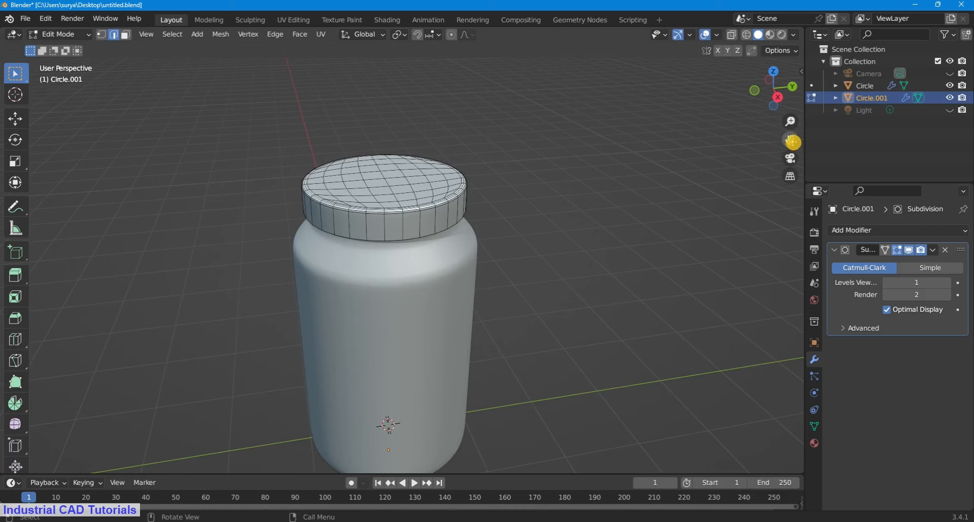
Return the lid to Object Mode and clear the selection.
scroll(774, 91, up, 1)
drag(793, 142, 798, 180)
scroll(400, 224, up, 2)
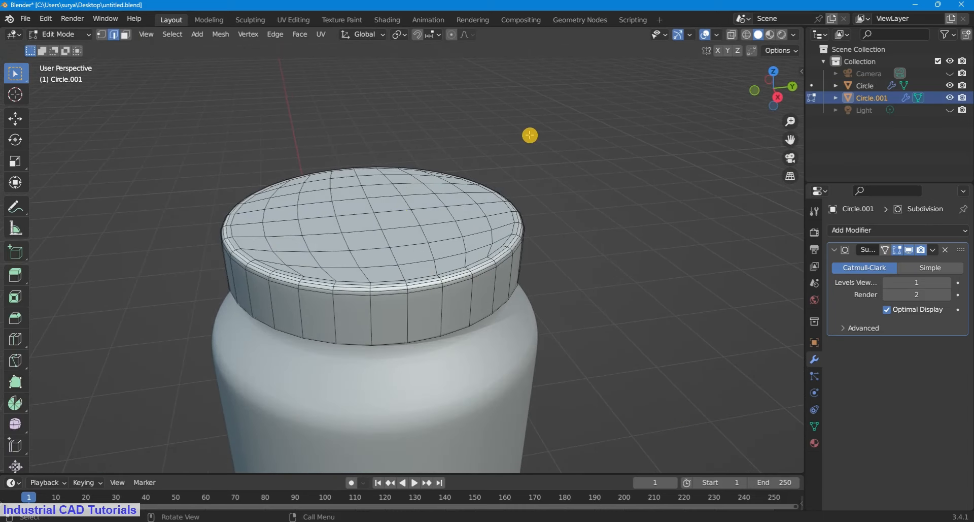
scroll(530, 135, down, 2)
scroll(585, 94, down, 2)
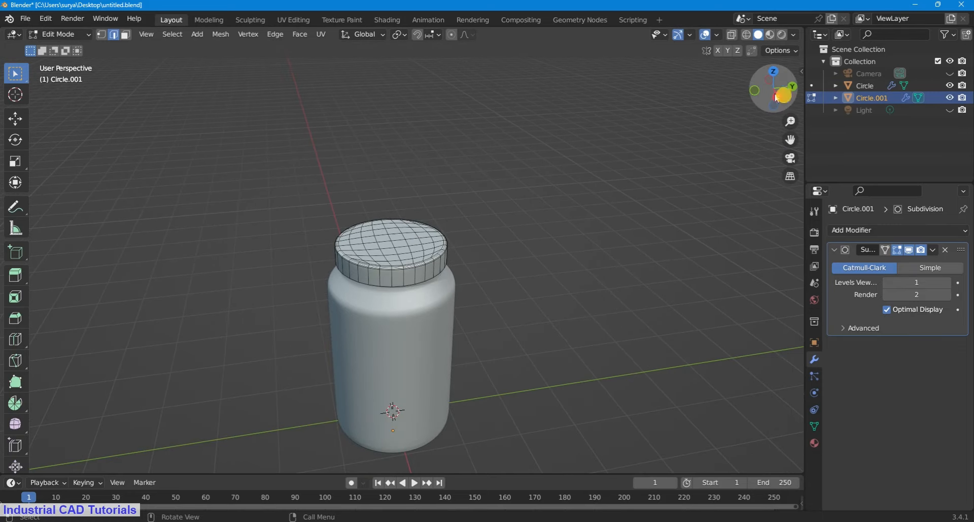
drag(776, 97, 774, 76)
click(65, 34)
click(65, 47)
click(444, 133)
scroll(444, 133, down, 4)
Examine how the closed jar sits in the camera view and how it looks from another side.
key(KP_0)
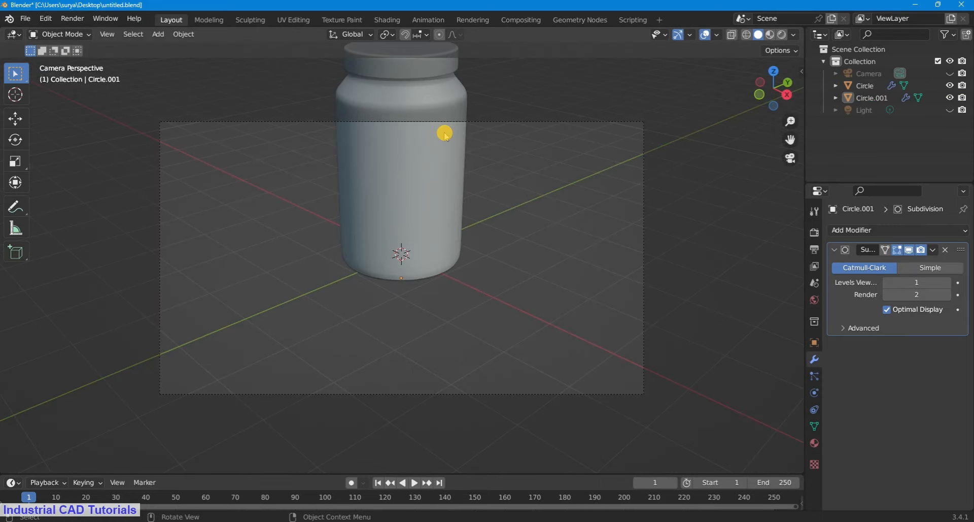
key(KP_0)
key(KP_0)
scroll(555, 384, up, 1)
scroll(555, 384, down, 5)
drag(480, 311, 337, 124)
scroll(485, 263, up, 1)
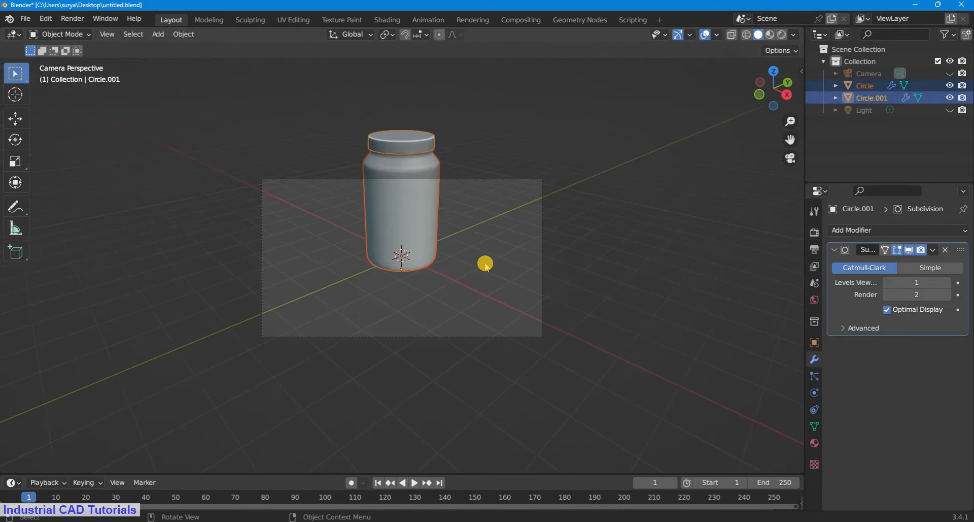
scroll(485, 263, up, 2)
click(516, 229)
key(KP_0)
drag(783, 95, 768, 34)
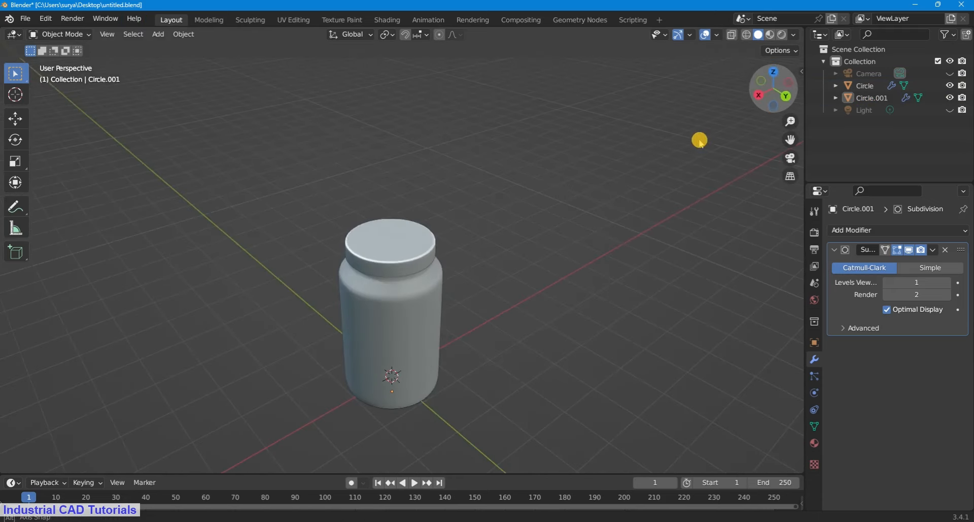
Save the file as "part-2 - uvmap" and check the lid in the UV Editing workspace before returning to Layout.
key(ctrl+s)
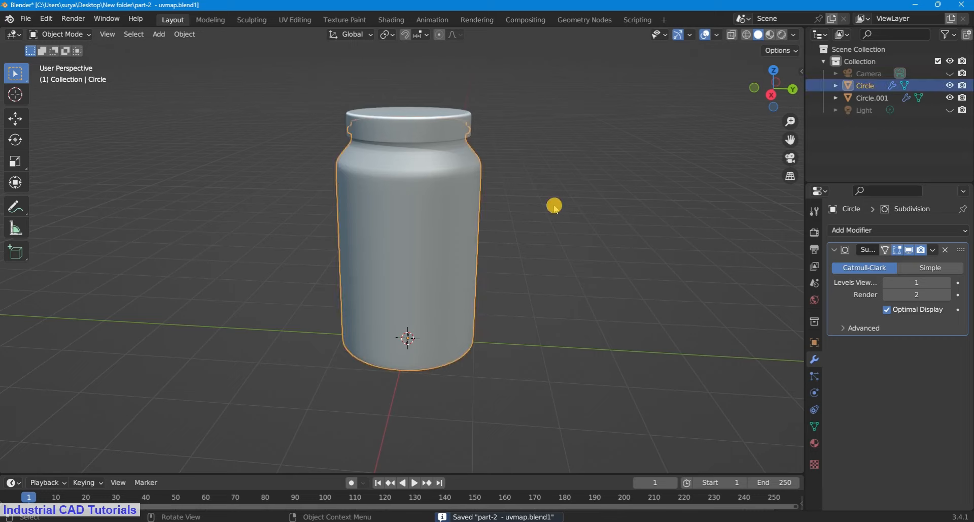
click(454, 133)
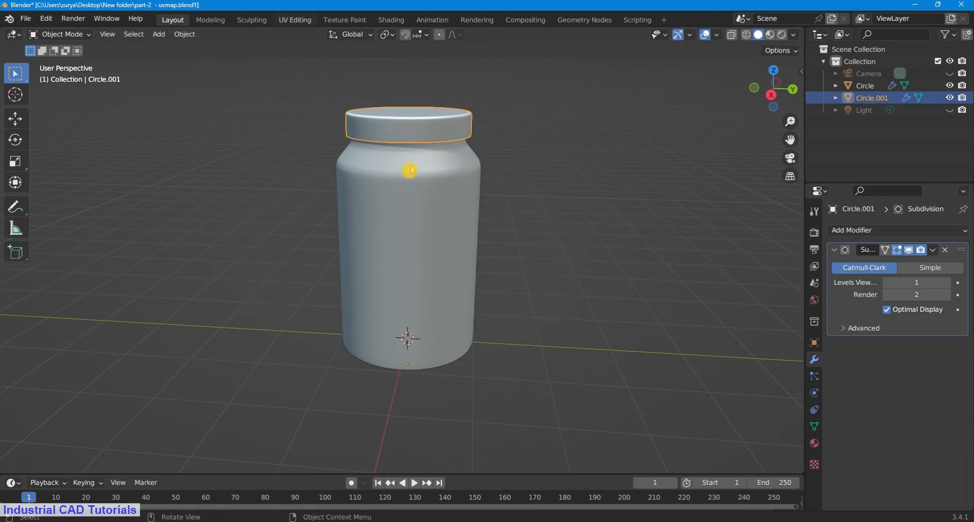
scroll(576, 197, up, 2)
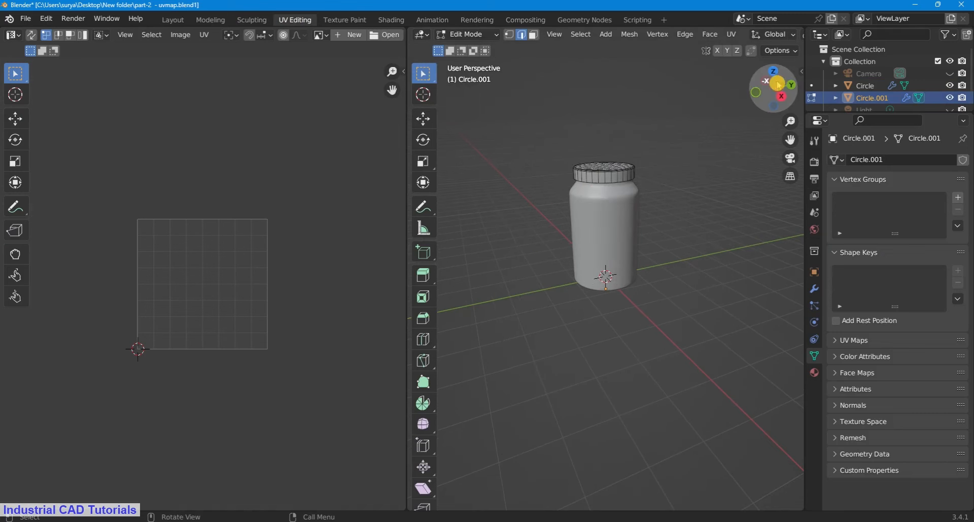
click(172, 20)
Open the jar body in Edit Mode and mark the horizontal edge loop just below its shoulder as a seam.
click(412, 208)
click(81, 34)
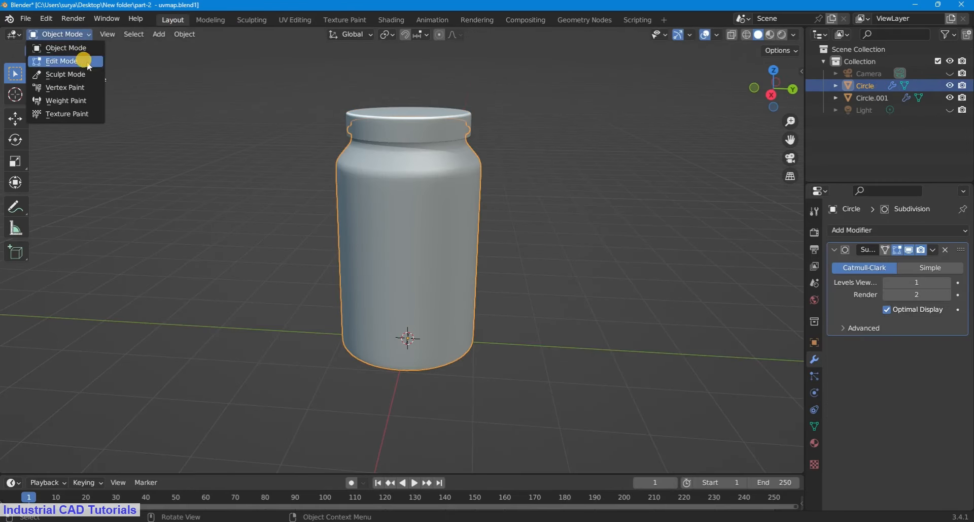
click(71, 61)
drag(771, 92, 773, 53)
right_click(411, 159)
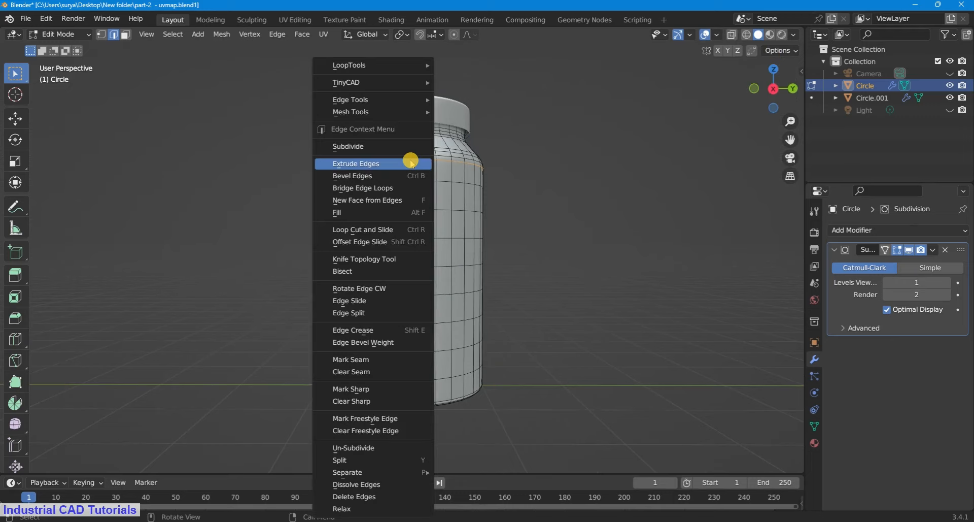
click(348, 362)
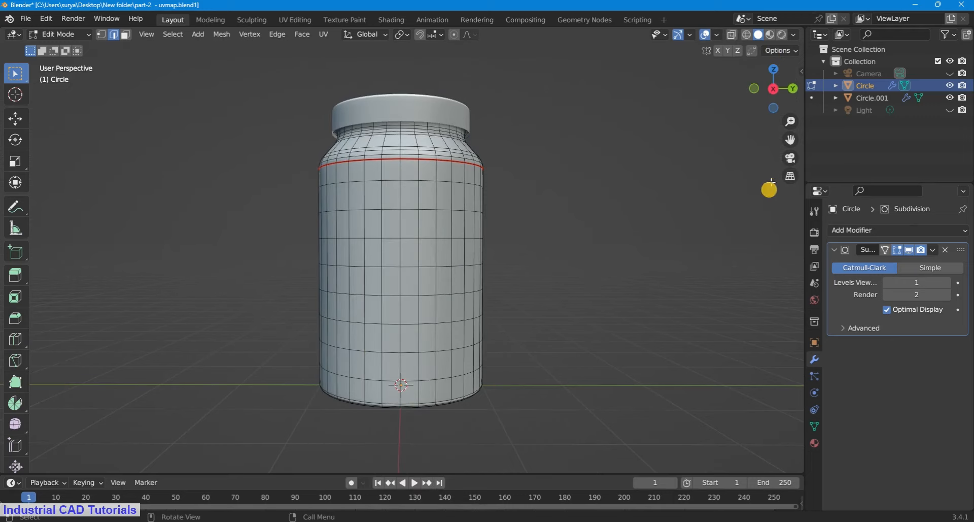
Mark the edge loop around the jar's bottom rim as a seam.
drag(772, 91, 764, 52)
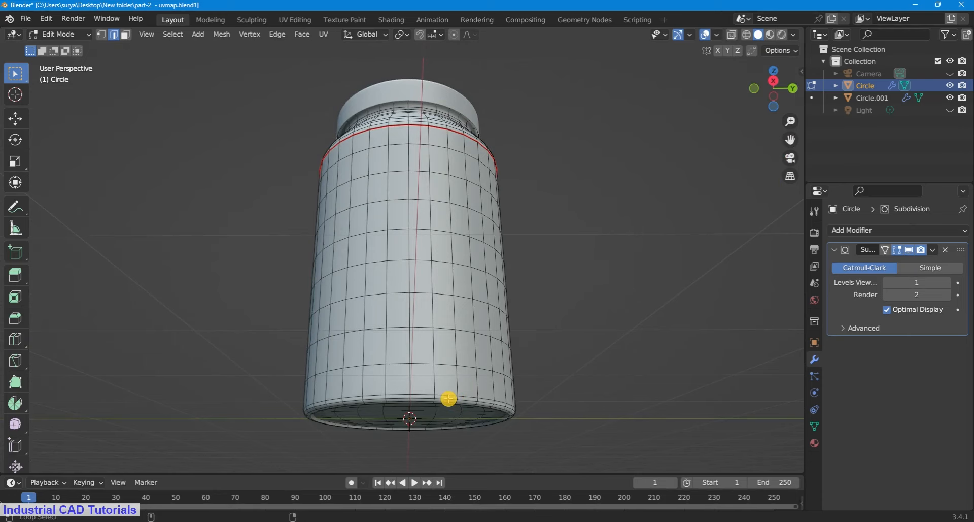
right_click(448, 398)
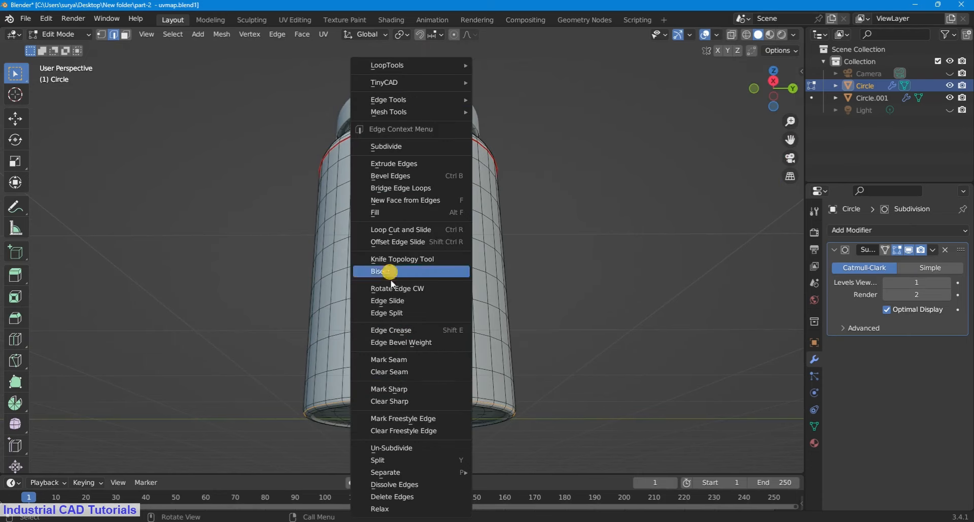
click(395, 359)
Select a vertical edge line running down the jar's body from the shoulder seam.
scroll(580, 261, down, 2)
drag(769, 87, 780, 237)
scroll(733, 109, up, 1)
scroll(583, 218, up, 2)
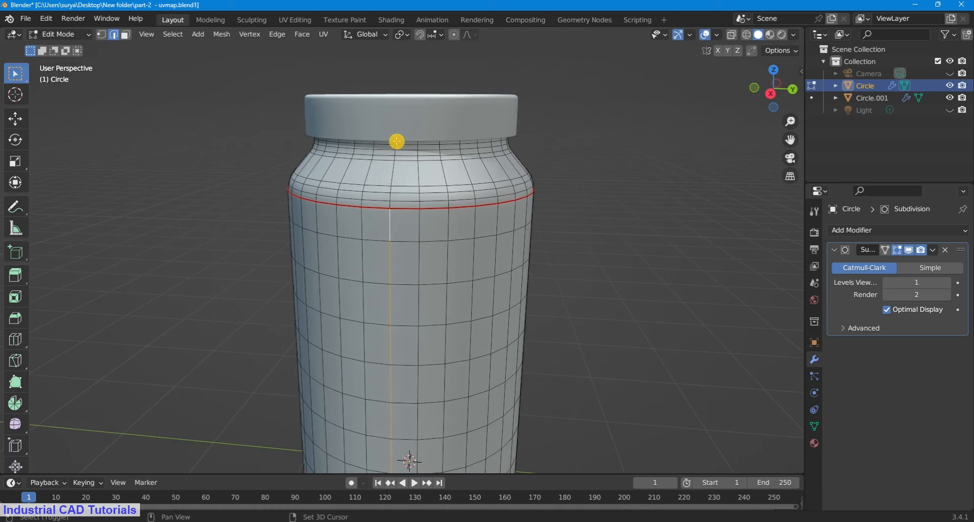
Hide the lid in Object Mode and reopen the jar body in Edit Mode.
click(58, 34)
click(56, 49)
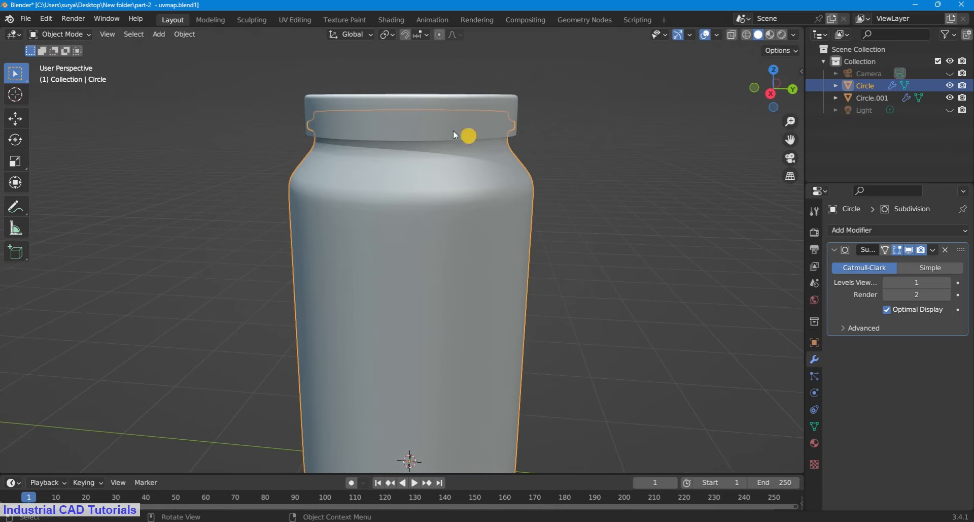
click(430, 107)
key(h)
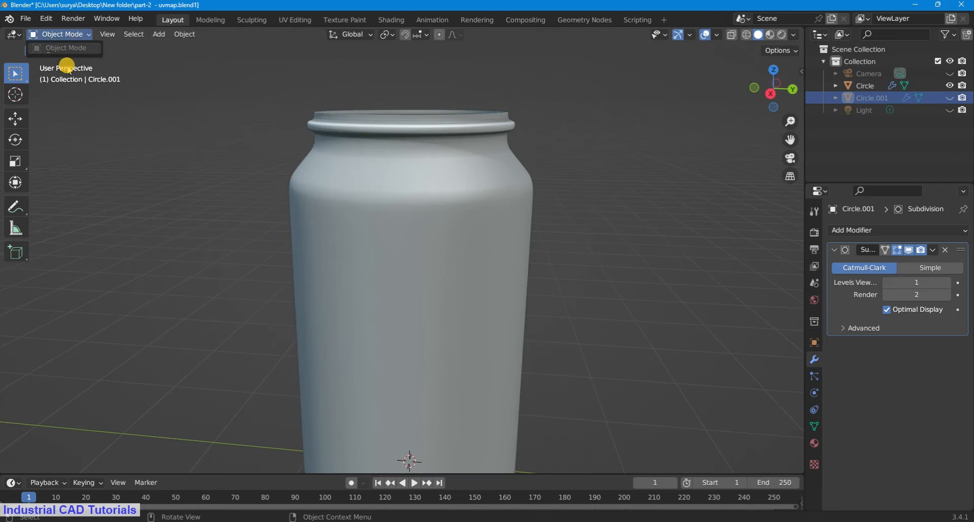
click(446, 156)
click(59, 34)
click(66, 60)
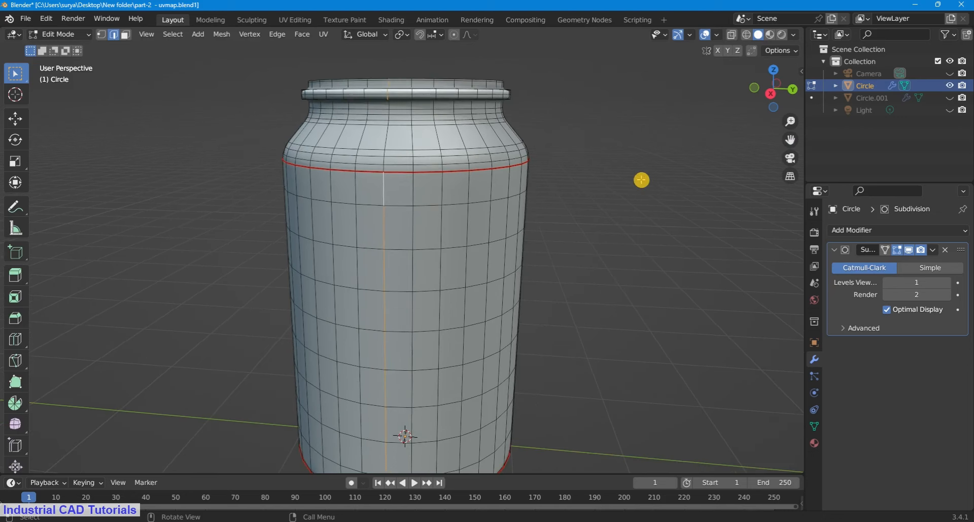
Limit the vertical edge selection to the span between the shoulder and bottom seams and mark it as a seam.
shift+middle_drag(686, 223, 700, 170)
scroll(700, 169, down, 1)
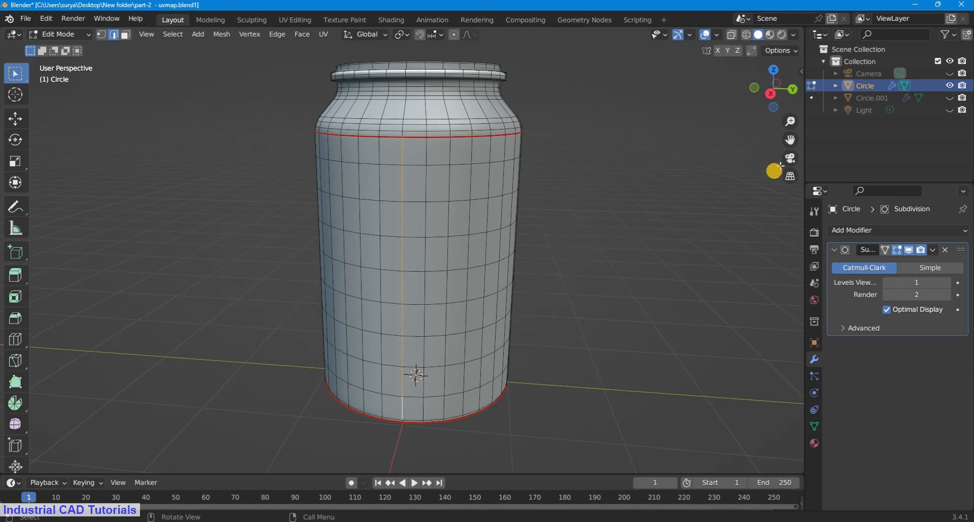
scroll(784, 158, up, 1)
drag(790, 139, 798, 65)
drag(771, 109, 770, 84)
scroll(431, 395, up, 1)
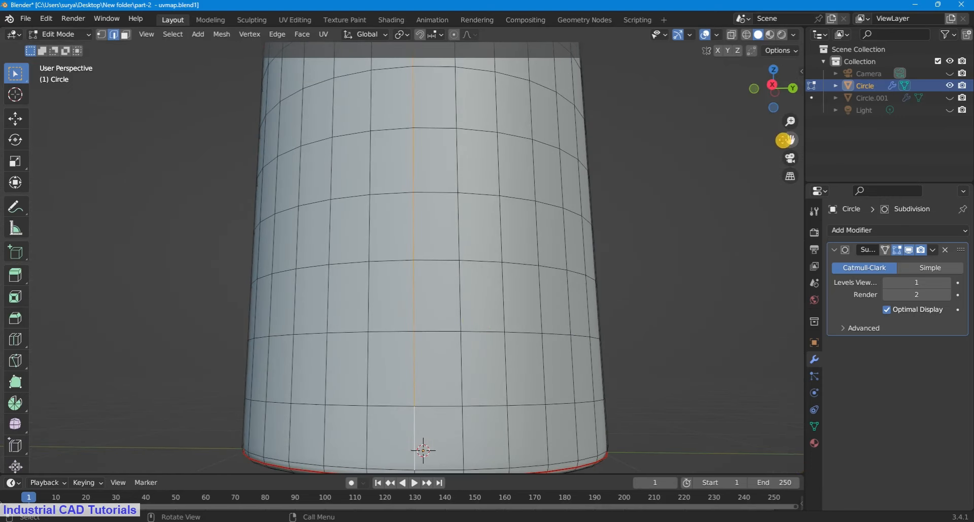
drag(786, 139, 424, 323)
scroll(416, 376, down, 4)
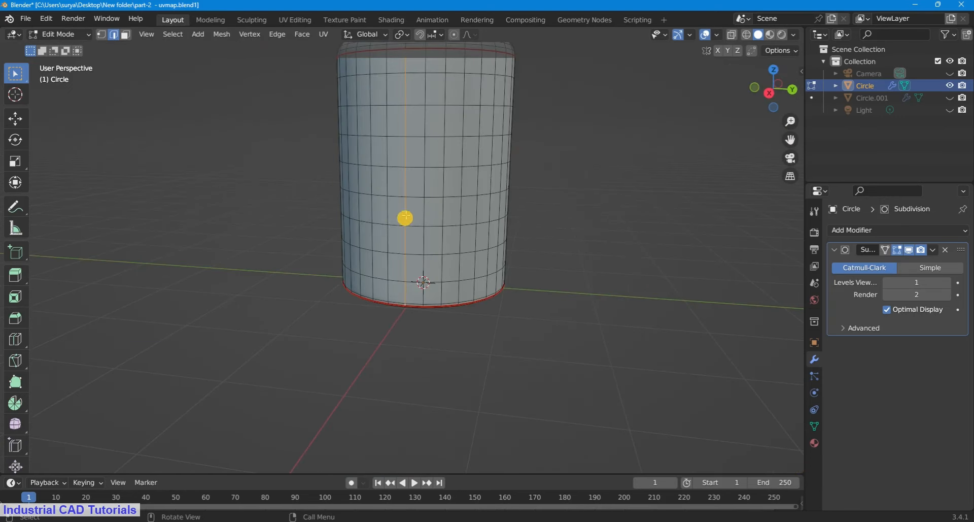
right_click(413, 210)
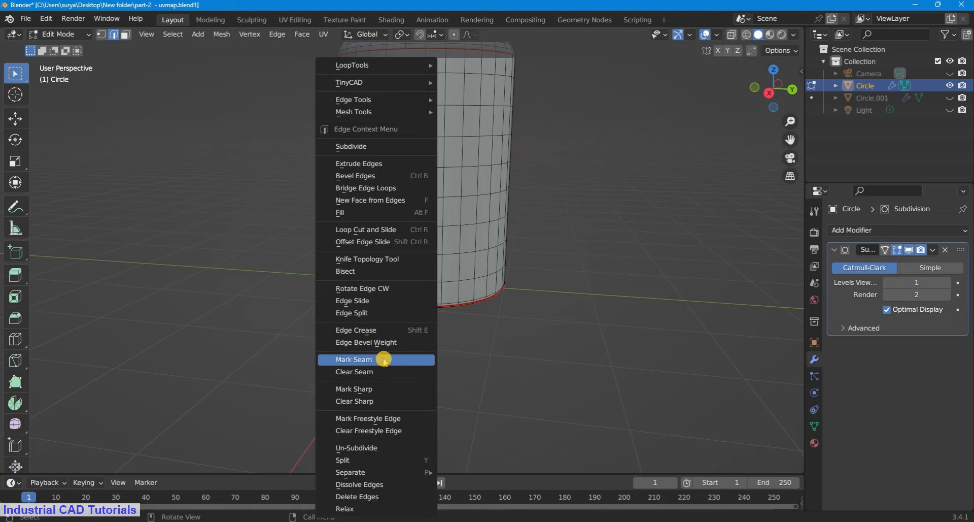
click(384, 359)
Examine the marked seams around the jar from several angles.
scroll(664, 229, down, 3)
drag(773, 82, 652, 103)
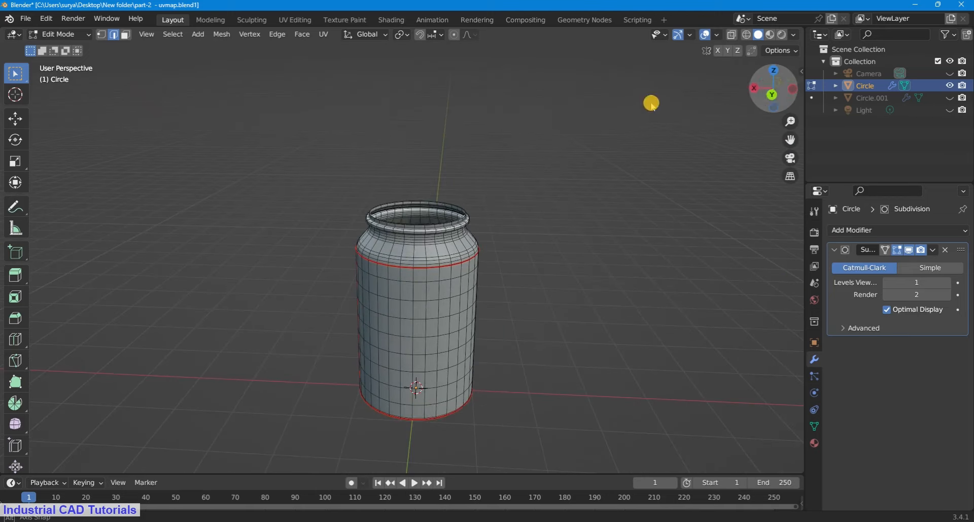
scroll(721, 101, up, 2)
mouse_move(783, 93)
mouse_down()
mouse_move(789, 126)
mouse_move(806, 108)
mouse_move(788, 141)
mouse_move(792, 459)
mouse_move(778, 77)
mouse_move(765, 96)
mouse_move(765, 82)
mouse_move(787, 86)
mouse_move(74, 84)
mouse_move(771, 87)
mouse_up()
scroll(787, 141, up, 1)
scroll(583, 148, down, 2)
drag(791, 120, 791, 125)
mouse_move(777, 90)
mouse_down()
mouse_move(769, 398)
mouse_move(755, 59)
mouse_move(755, 76)
mouse_move(794, 93)
mouse_move(733, 108)
mouse_move(587, 186)
mouse_up()
Switch the jar to Object Mode and back to Edit Mode, and save the file.
click(77, 34)
click(65, 48)
click(60, 35)
click(63, 58)
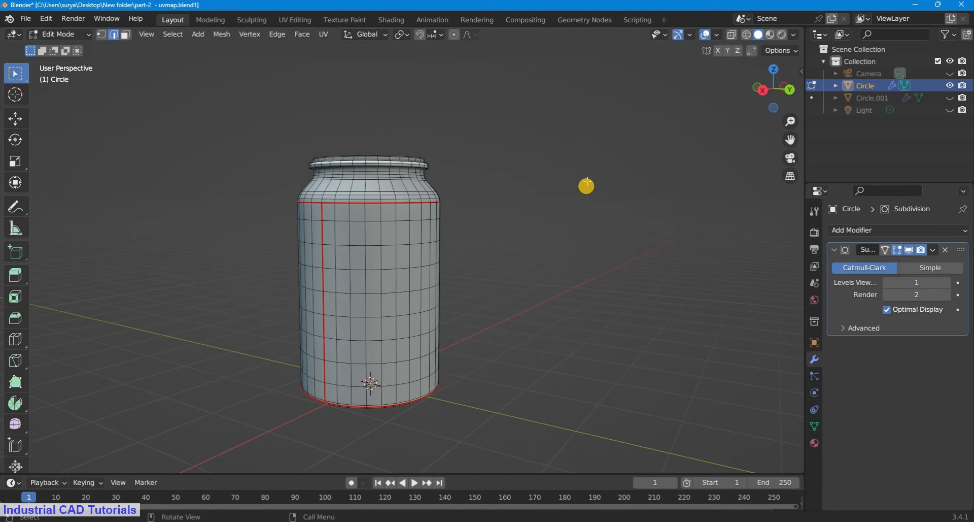
scroll(471, 243, down, 1)
key(ctrl+s)
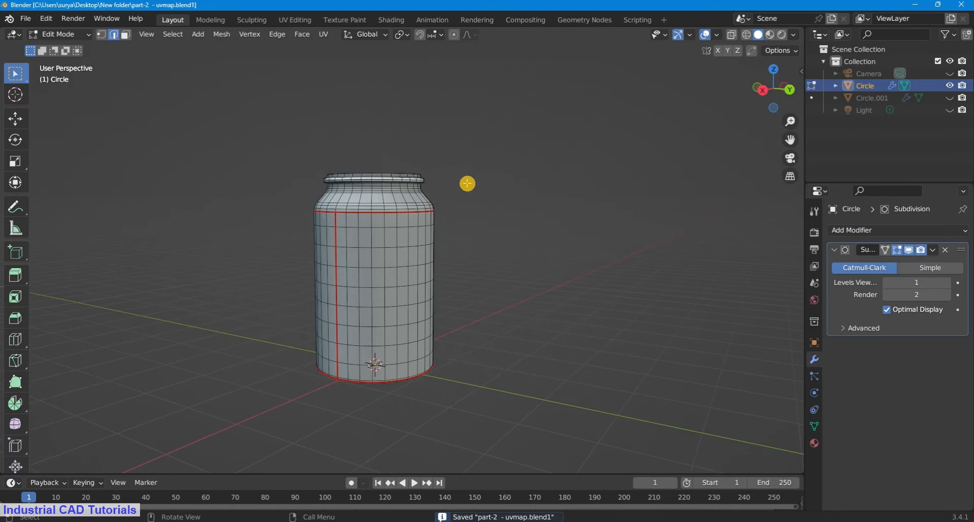
Return to Object Mode and add a 2 m plane at the world origin.
key(shift+a)
click(60, 34)
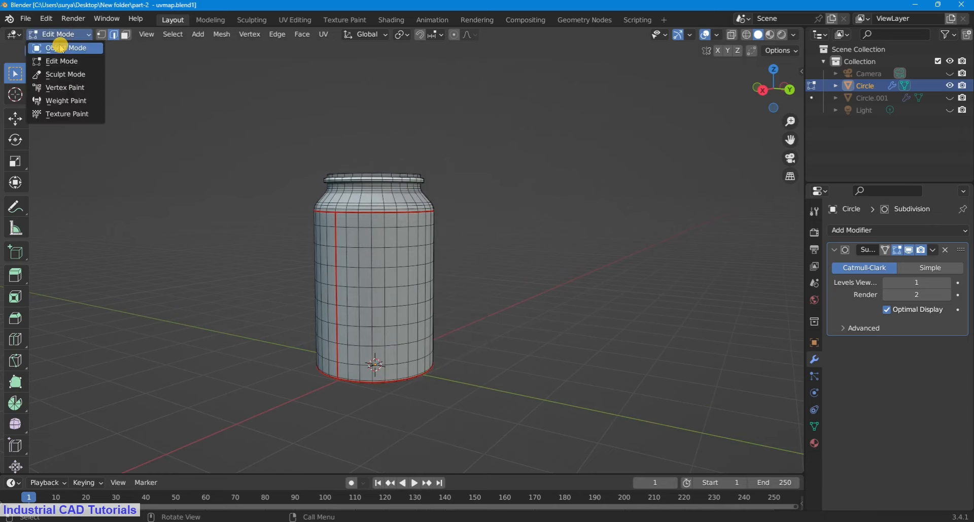
click(56, 46)
key(shift+a)
click(510, 195)
Move the plane along the Y axis so it lies clear of the jar.
scroll(468, 347, up, 2)
key(g)
key(x)
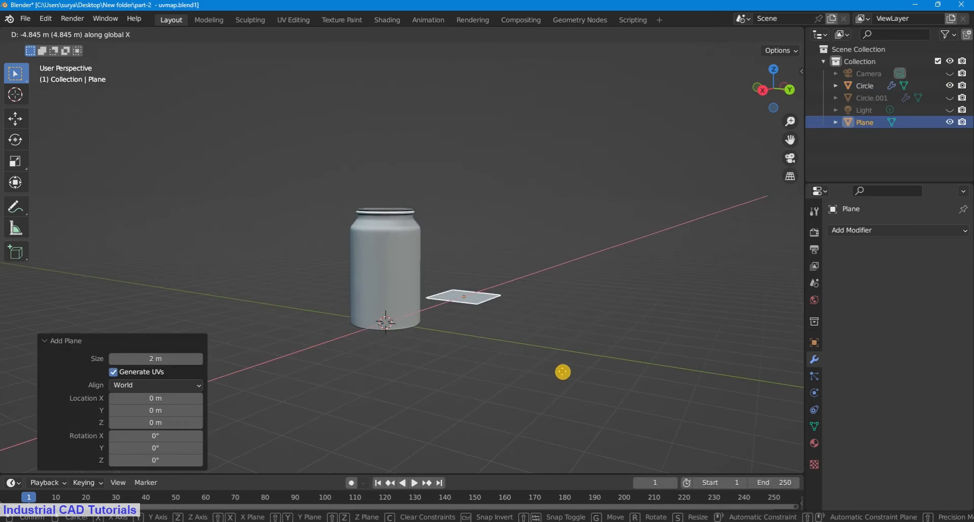
key(y)
click(582, 381)
Open the plane in Edit Mode and subdivide it three times into an 8 by 8 grid.
scroll(710, 228, up, 2)
drag(778, 93, 753, 132)
scroll(784, 122, up, 2)
click(60, 34)
click(59, 58)
right_click(482, 303)
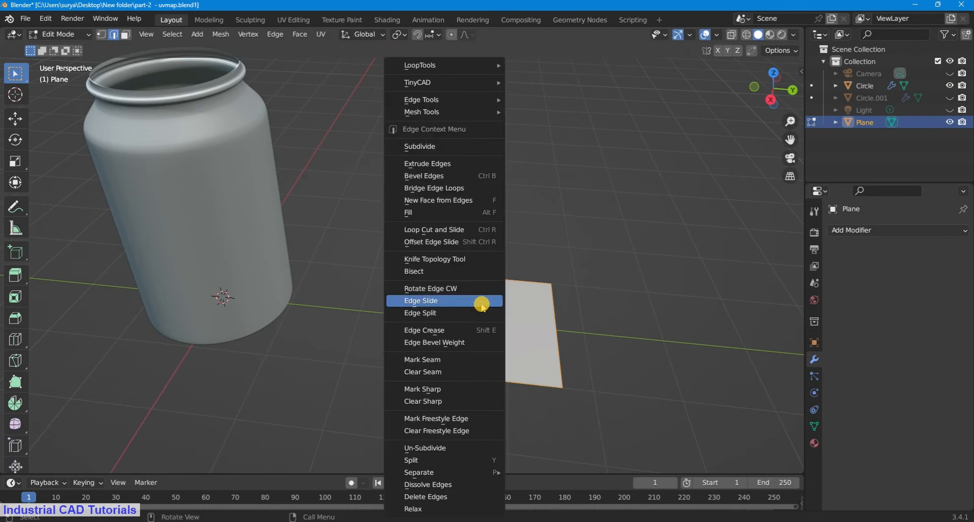
click(420, 146)
right_click(496, 311)
click(454, 146)
right_click(481, 155)
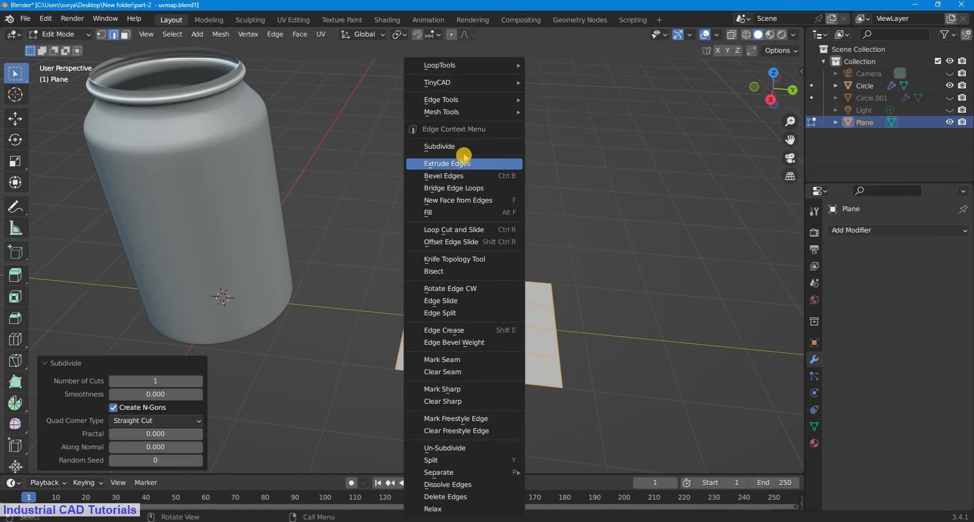
click(482, 155)
click(615, 205)
Poke all of the plane's faces into triangles and switch to vertex selection.
drag(788, 104, 777, 84)
key(a)
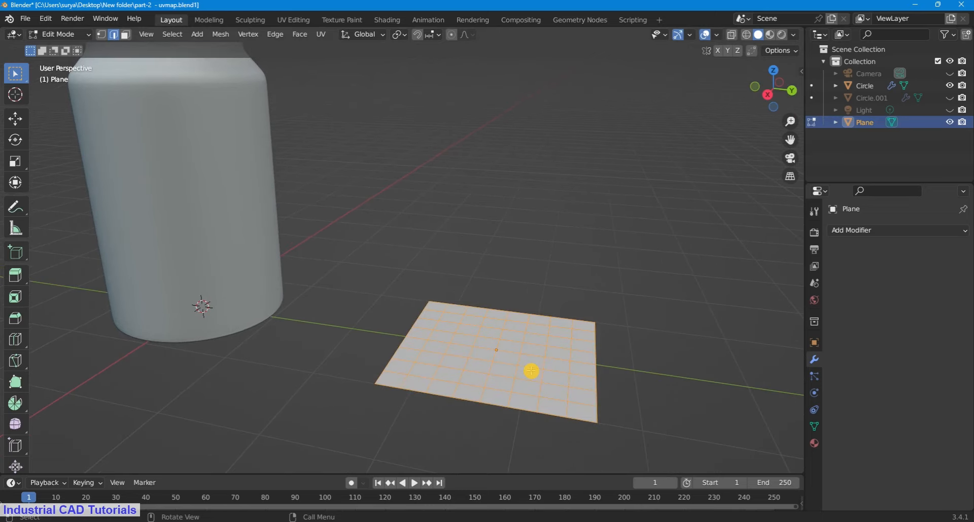
right_click(511, 354)
click(126, 34)
right_click(419, 277)
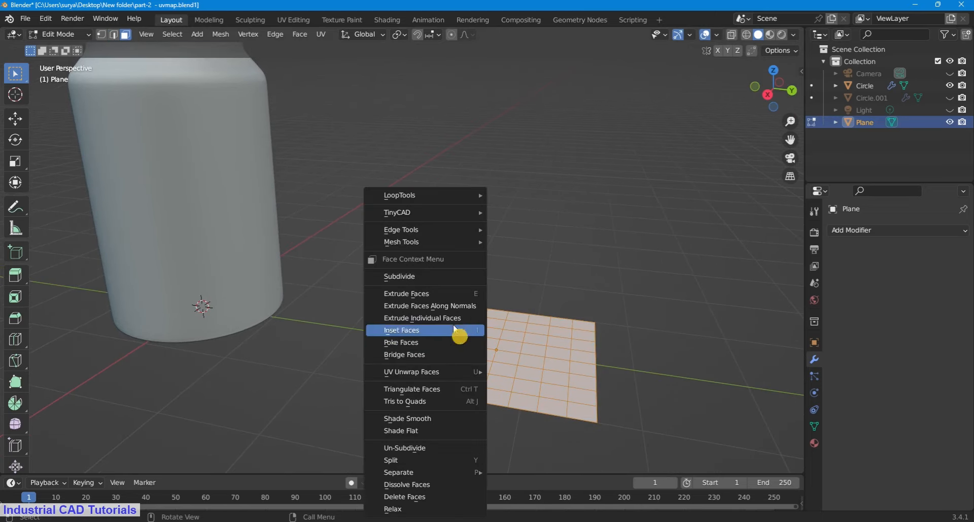
click(415, 344)
click(100, 35)
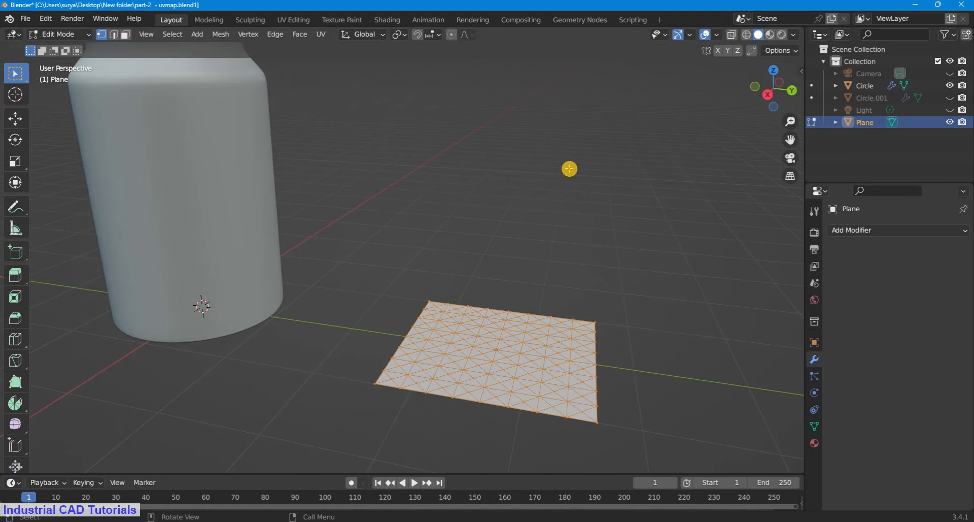
Select one poked centre vertex and extend the selection to vertices with an equal amount of adjacent faces.
click(560, 330)
scroll(573, 344, up, 1)
scroll(524, 243, down, 2)
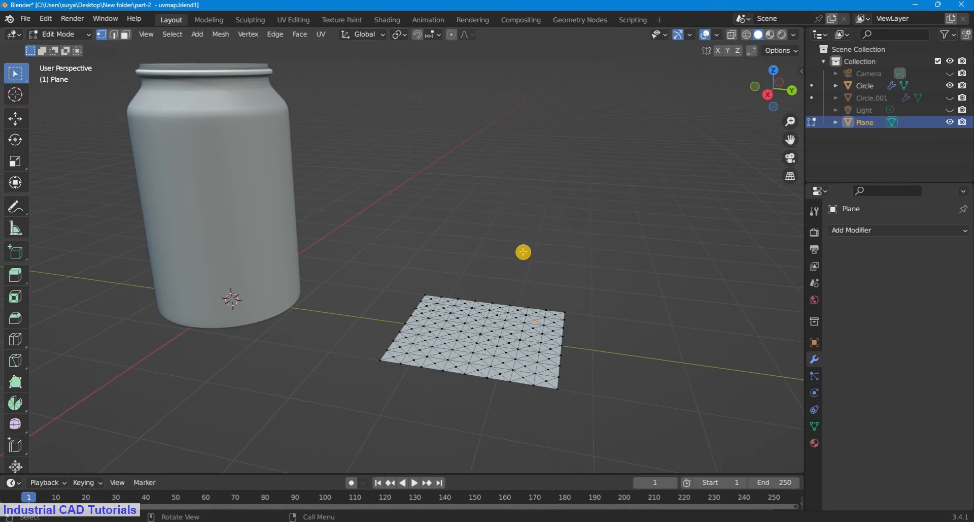
key(shift+g)
click(513, 268)
Start the Shortcut VUr key display with its dock set to Center and close the sidebar.
click(802, 71)
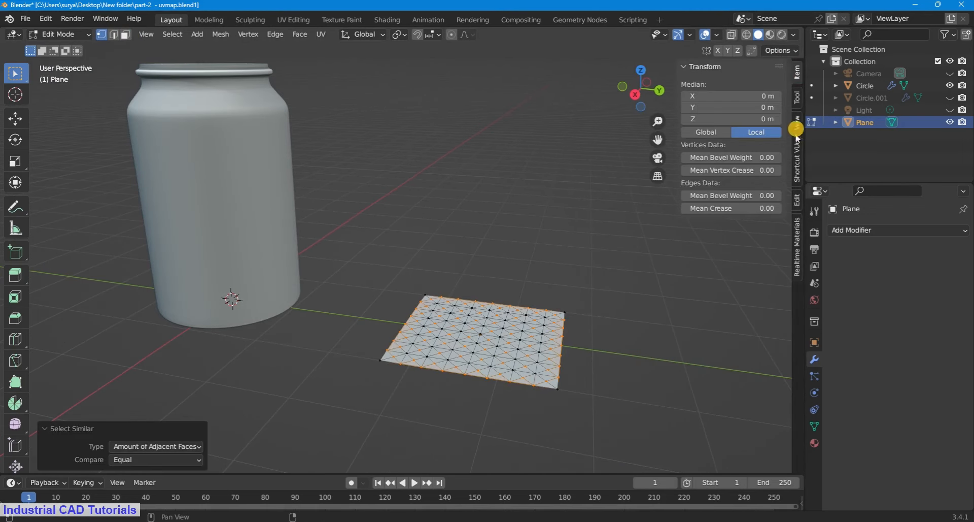
click(796, 130)
click(724, 83)
click(743, 102)
click(731, 146)
scroll(688, 244, up, 2)
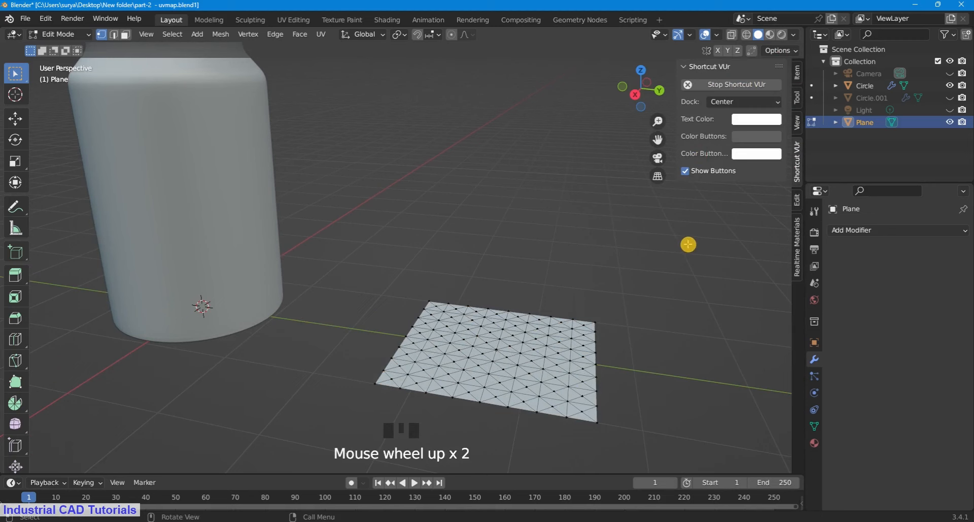
click(684, 69)
drag(675, 101, 792, 141)
scroll(791, 141, up, 1)
shift+middle_drag(586, 372, 536, 293)
scroll(536, 293, up, 1)
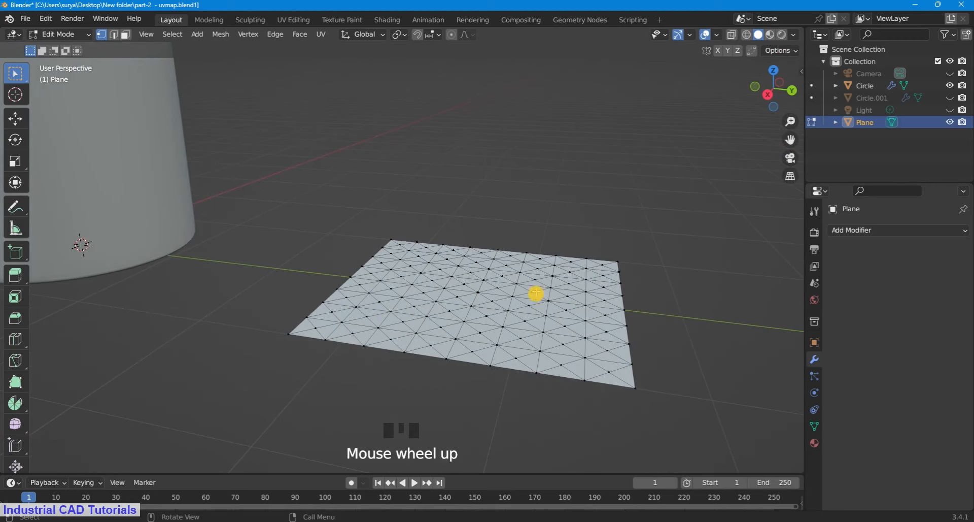
Select the vertices with an equal amount of adjacent faces, and deselect those along the plane's borders, keeping only the poked centres.
key(shift+g)
click(546, 299)
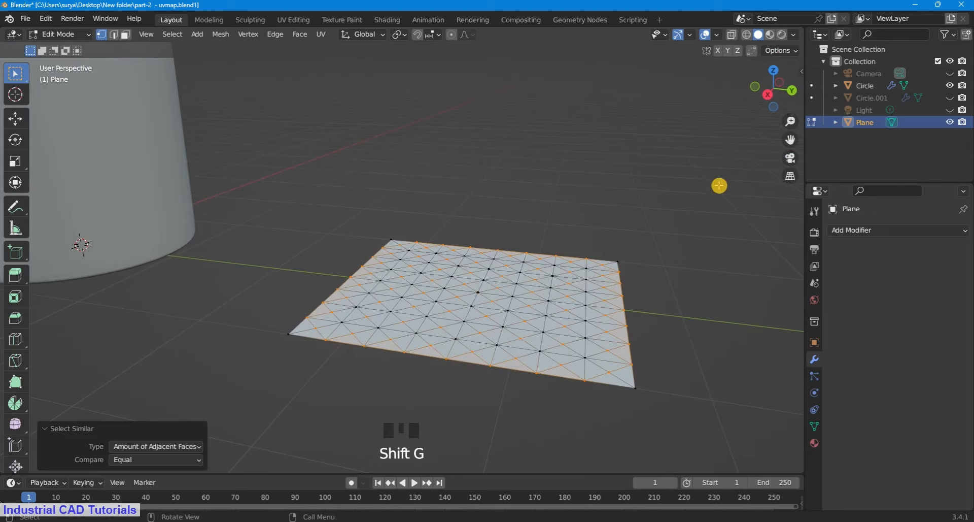
key(KP_7)
drag(790, 141, 794, 198)
shift+drag(562, 400, 529, 68)
ctrl+drag(588, 408, 263, 57)
ctrl+drag(284, 400, 238, 37)
ctrl+drag(589, 409, 192, 363)
drag(761, 83, 710, 35)
Move the selected centre vertices up along the Z axis to turn the grid cells into low pyramids.
scroll(626, 261, down, 2)
scroll(629, 262, up, 1)
key(g)
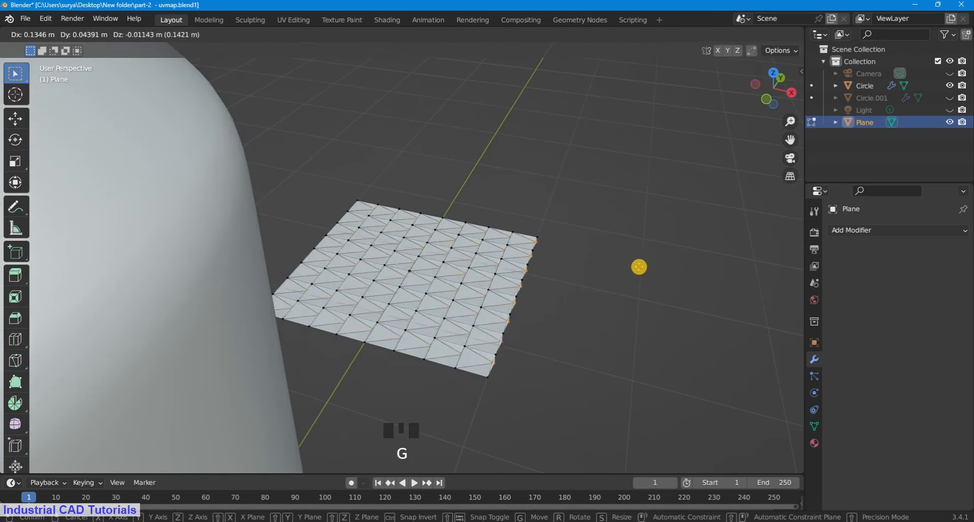
key(z)
click(632, 258)
drag(771, 89, 709, 108)
scroll(722, 105, up, 3)
Return the pyramid plane to Object Mode and save the file.
click(51, 35)
click(56, 49)
click(563, 111)
scroll(660, 101, up, 4)
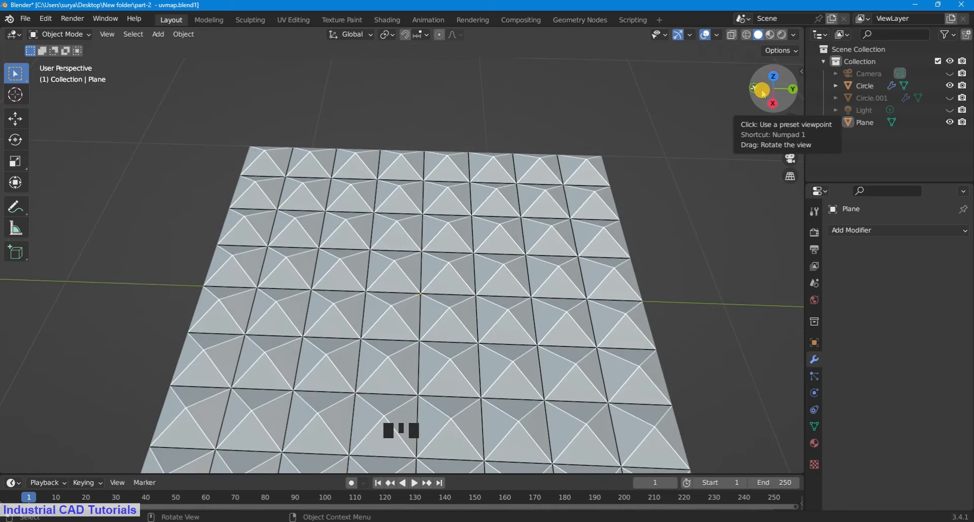
scroll(561, 207, down, 4)
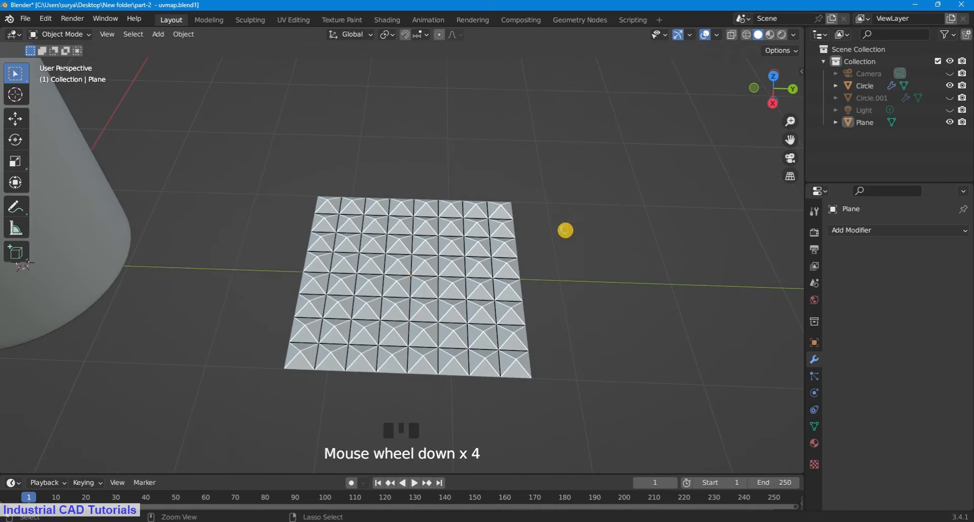
key(ctrl+s)
scroll(565, 231, down, 1)
Add a 2 m plane and move it about 3.62 m along the Y axis onto the pyramid grid.
drag(781, 91, 712, 443)
scroll(477, 210, down, 1)
scroll(485, 215, up, 2)
key(shift+a)
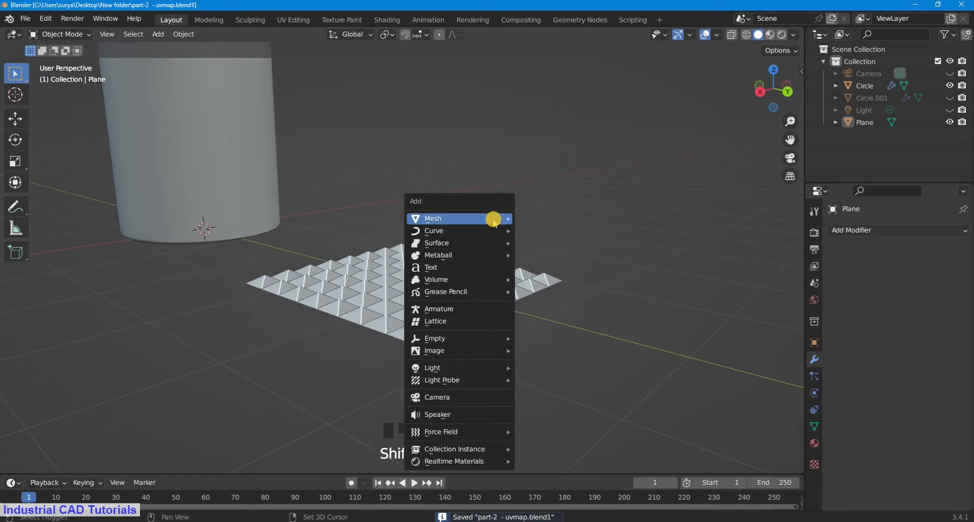
mouse_move(494, 219)
click(538, 219)
scroll(550, 277, down, 1)
scroll(545, 289, up, 1)
key(g)
key(y)
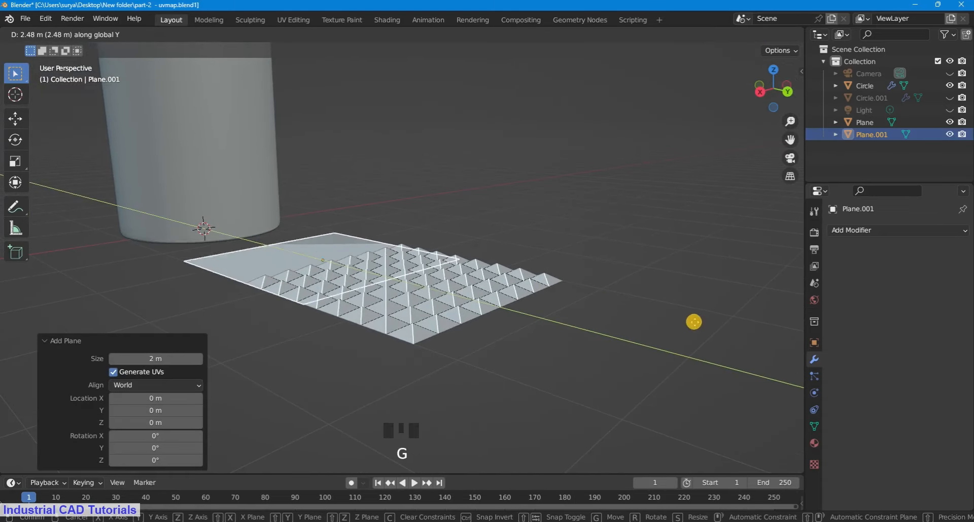
click(753, 326)
Raise the new plane about 0.336 m along the Z axis above the pyramids.
scroll(570, 259, up, 2)
key(g)
key(z)
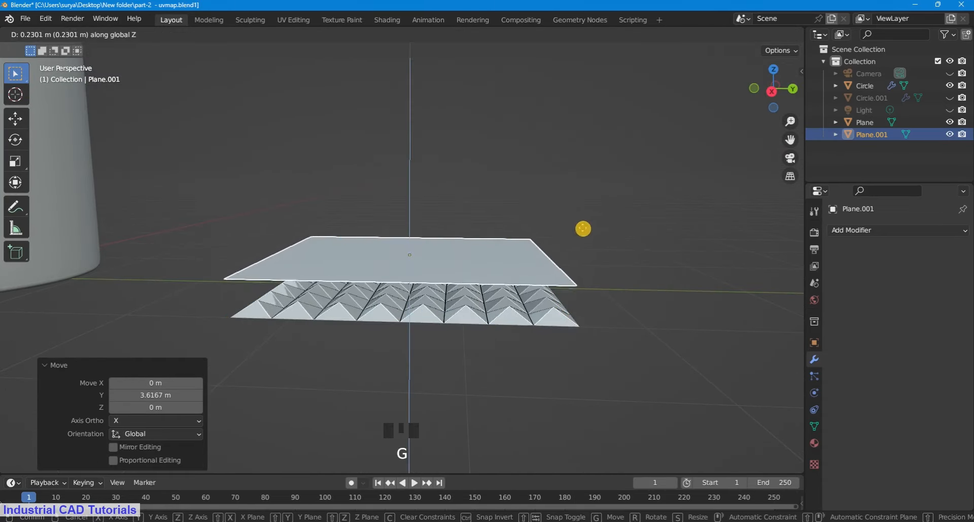
click(586, 220)
In top view, shift the upper plane about 0.015 m along Y and scale it to about 0.743, centred over the pyramid grid.
key(KP_7)
key(g)
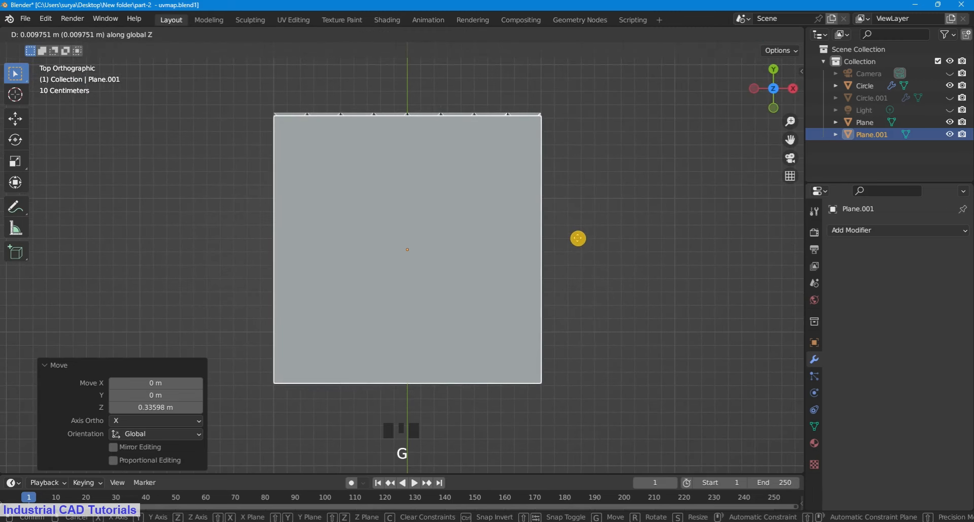
key(y)
click(578, 231)
key(s)
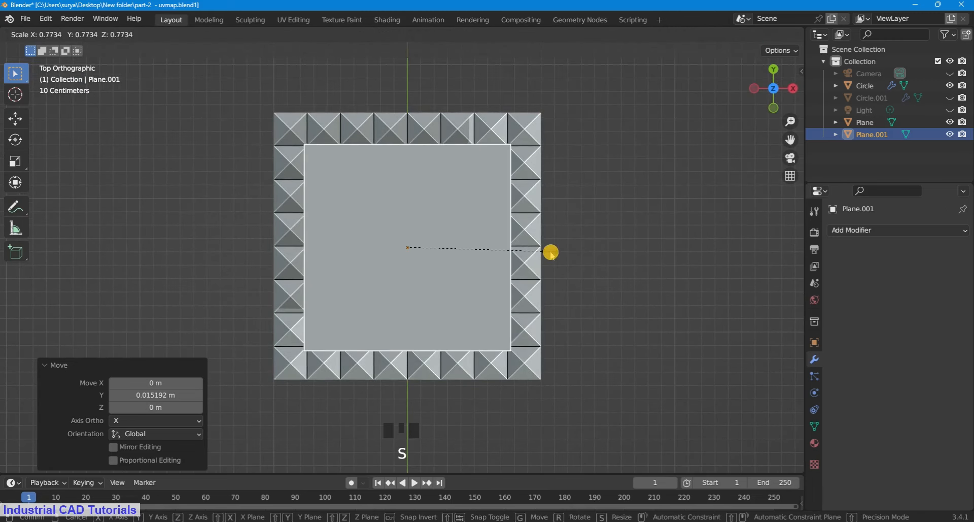
click(545, 249)
key(g)
key(y)
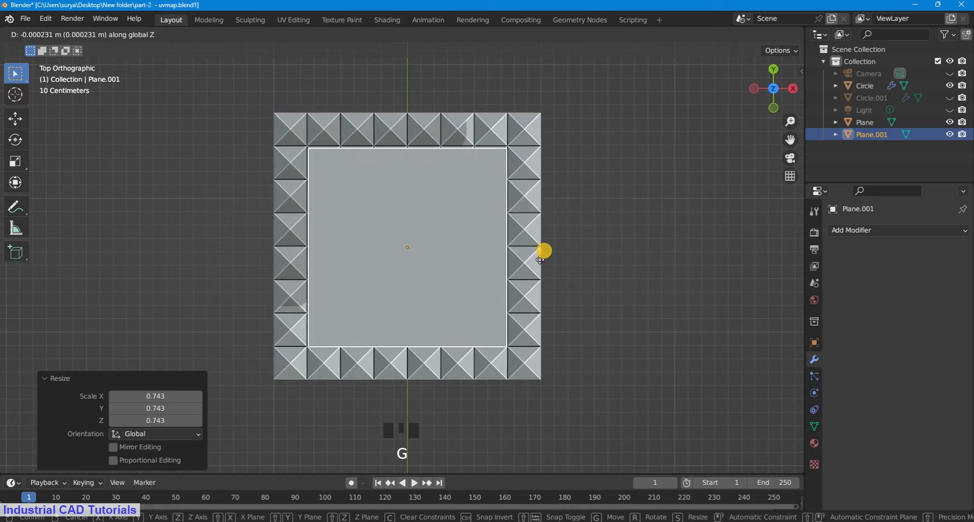
click(542, 248)
click(678, 211)
Save the file and switch to the Shading workspace.
scroll(678, 211, down, 5)
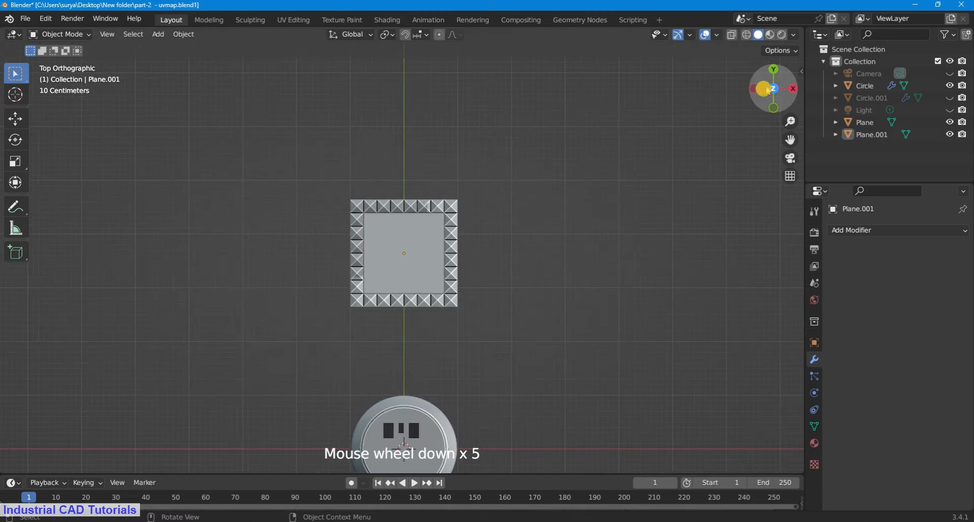
mouse_move(763, 93)
mouse_down()
mouse_move(619, 429)
mouse_move(619, 403)
mouse_move(758, 87)
mouse_up()
scroll(763, 93, up, 3)
scroll(616, 184, down, 3)
key(ctrl+s)
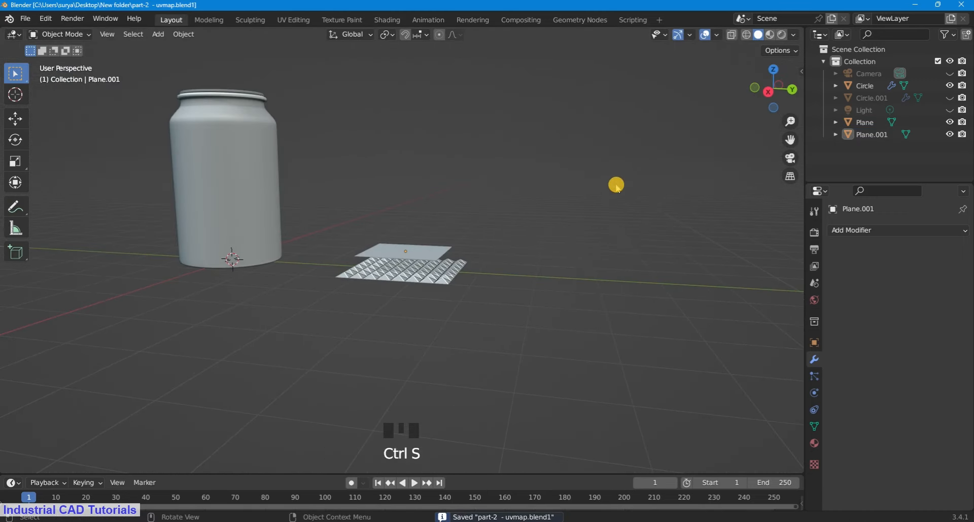
scroll(633, 198, up, 1)
scroll(659, 213, up, 1)
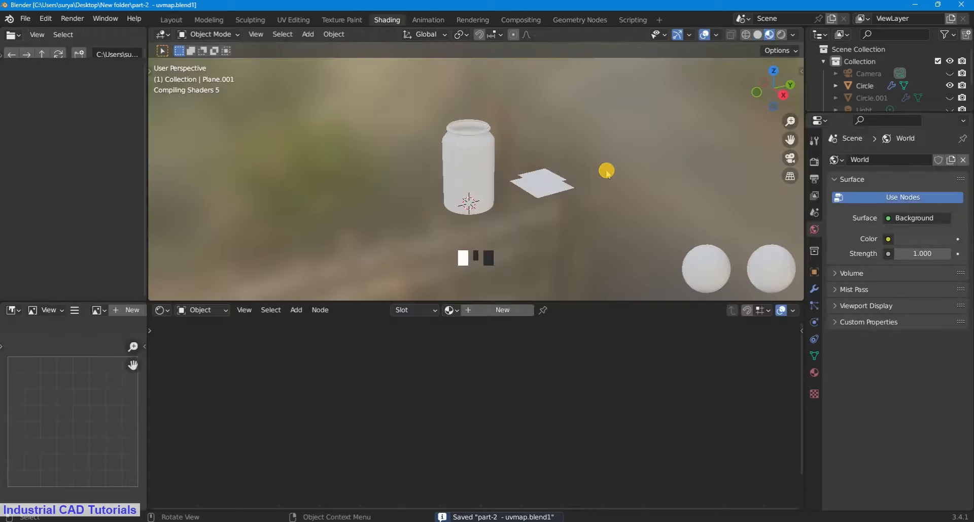
scroll(742, 152, up, 7)
scroll(741, 152, down, 5)
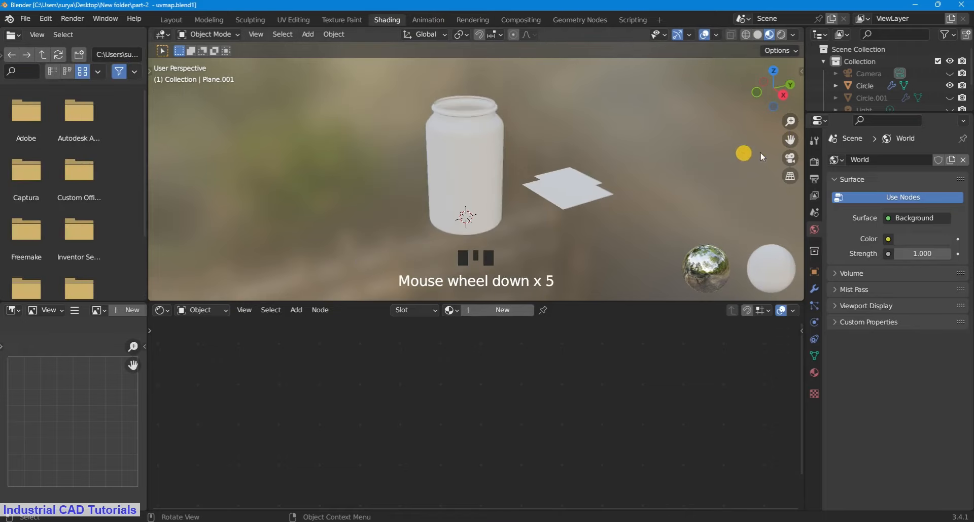
Examine the pyramid plane and the flat plane above it in the material preview.
click(695, 130)
click(540, 196)
scroll(609, 172, up, 1)
click(681, 147)
scroll(565, 180, up, 1)
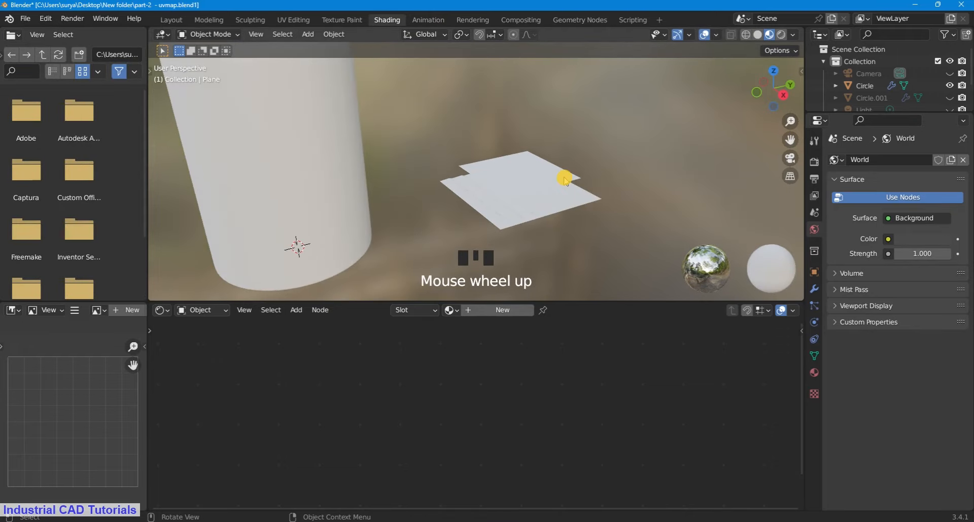
click(591, 189)
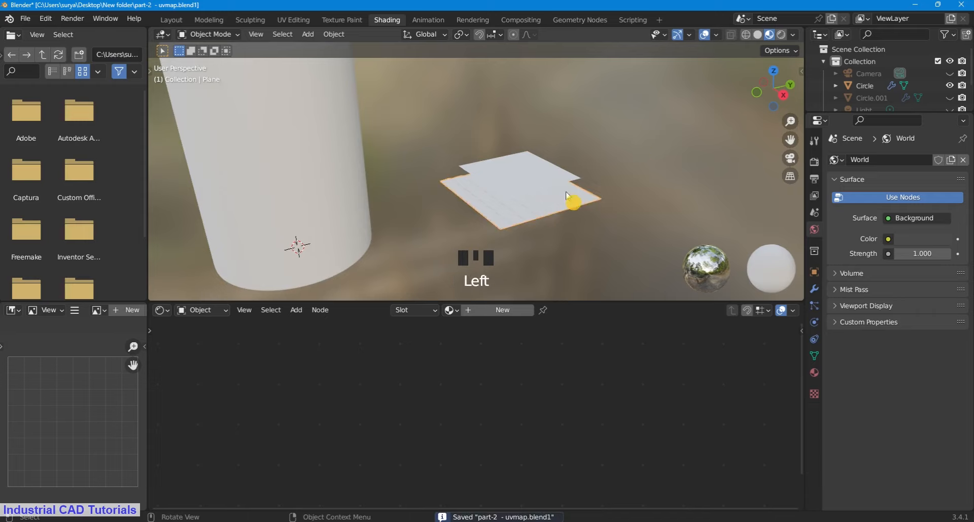
scroll(554, 163, up, 2)
scroll(564, 216, down, 1)
click(674, 109)
Enable the Face Orientation overlay to check the normals of the jar and both planes.
click(715, 34)
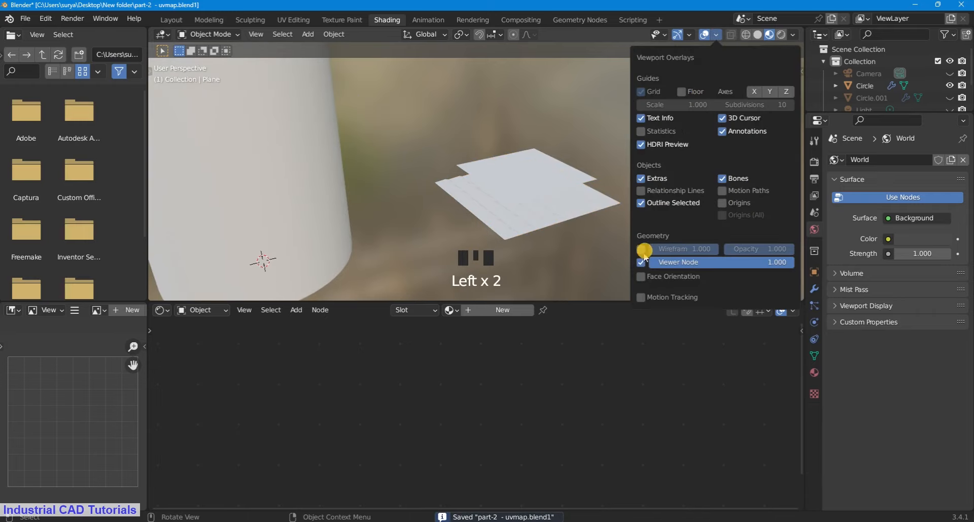
click(640, 276)
scroll(598, 245, down, 4)
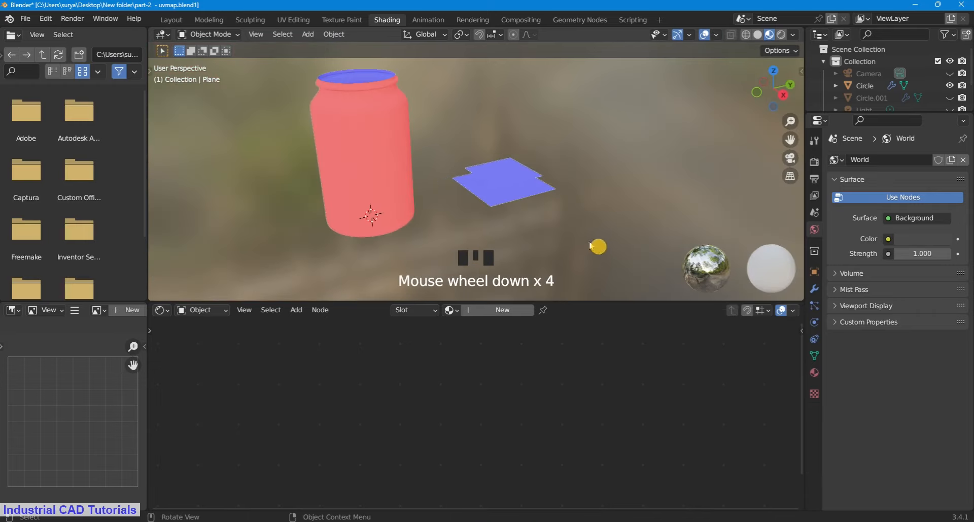
Recalculate the normals of the whole jar mesh to face outward in Edit Mode, and return to Object Mode.
click(398, 143)
scroll(398, 145, down, 1)
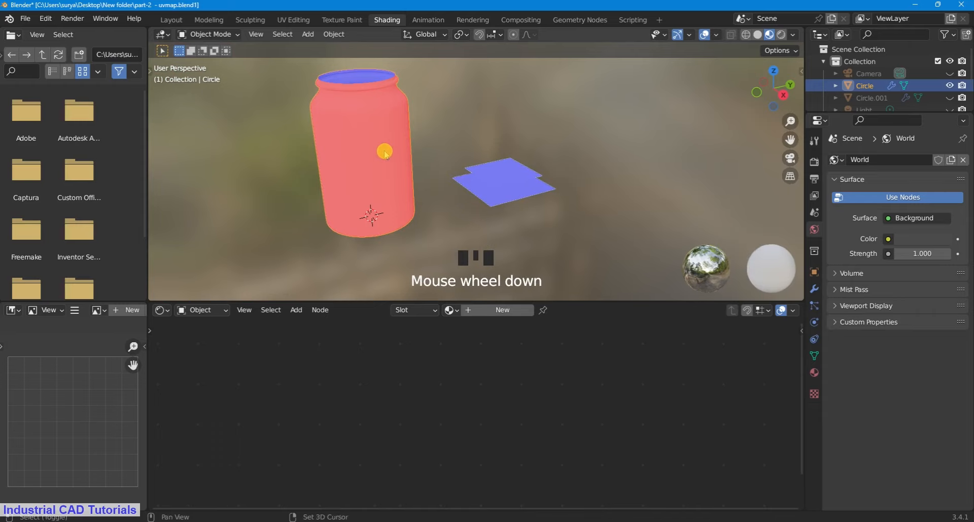
key(Tab)
click(217, 63)
key(a)
key(shift+n)
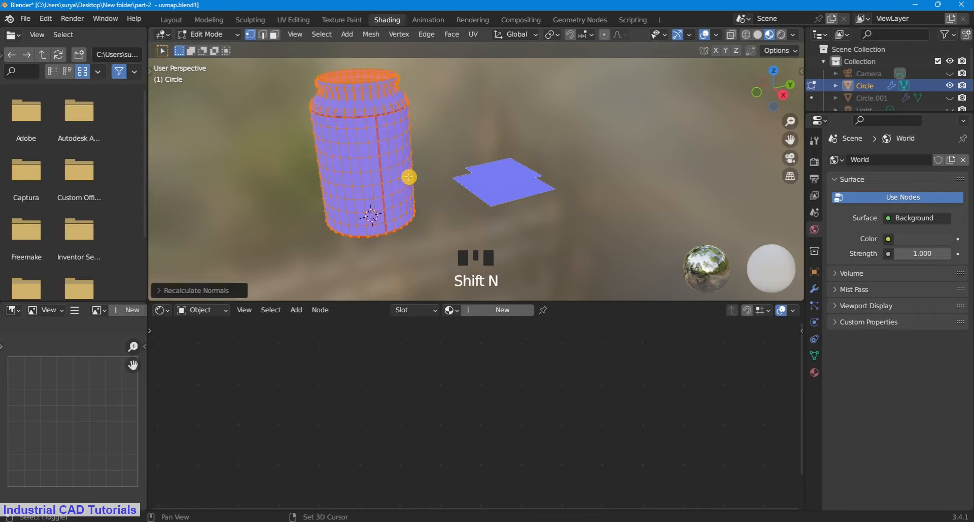
click(221, 287)
click(227, 287)
click(229, 286)
click(219, 81)
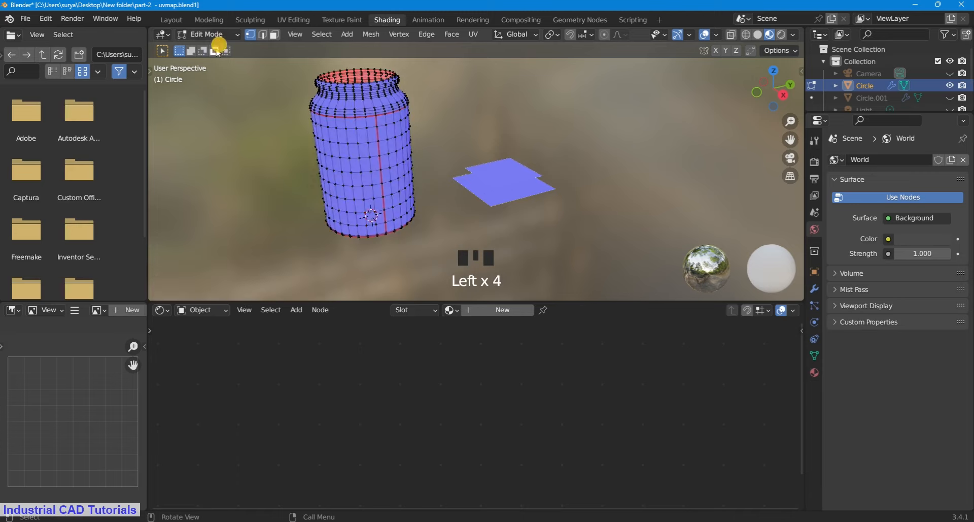
click(217, 35)
click(218, 46)
Select the flat upper plane and create a new material for it.
scroll(476, 127, up, 1)
mouse_move(761, 90)
mouse_down()
mouse_move(744, 66)
mouse_move(779, 97)
mouse_up()
click(598, 206)
scroll(604, 208, down, 2)
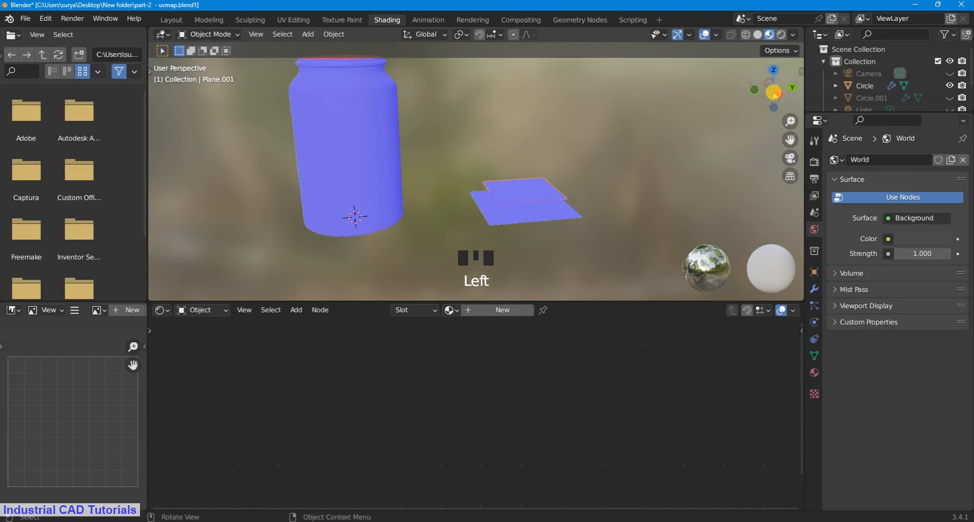
scroll(609, 203, up, 2)
click(502, 310)
Add an Image Texture node to the upper plane's material, placed unconnected beside the Principled BSDF node.
scroll(469, 420, down, 2)
middle_drag(470, 419, 539, 440)
key(shift+a)
click(388, 382)
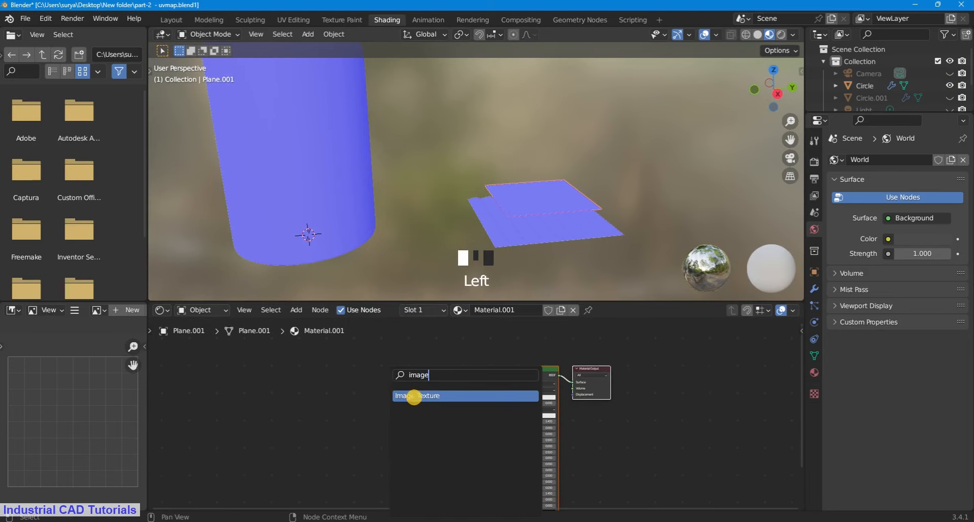
click(414, 396)
click(387, 406)
scroll(469, 412, up, 3)
drag(483, 395, 435, 417)
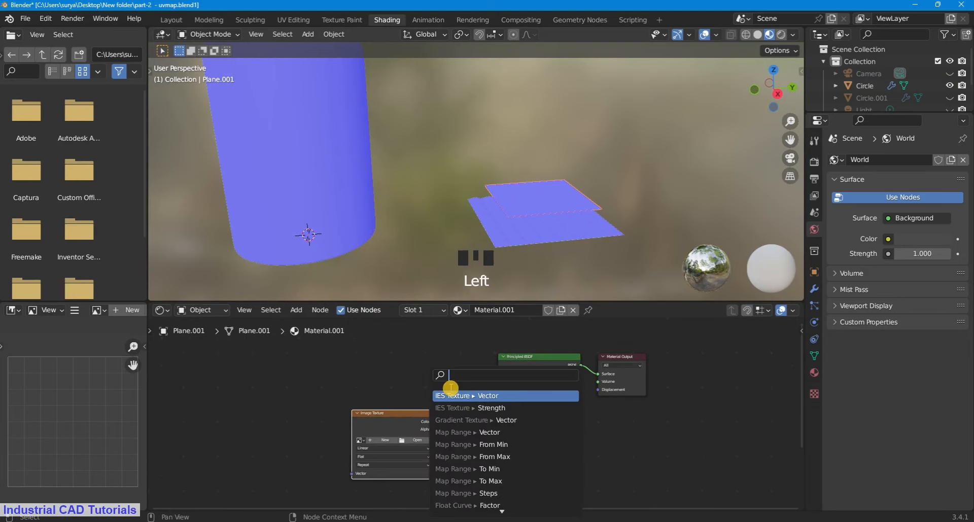
scroll(413, 393, up, 2)
middle_drag(413, 393, 437, 351)
Create a blank 1024 × 1024 px image named Untitled in the texture node and set its color space to Non-Color.
click(398, 401)
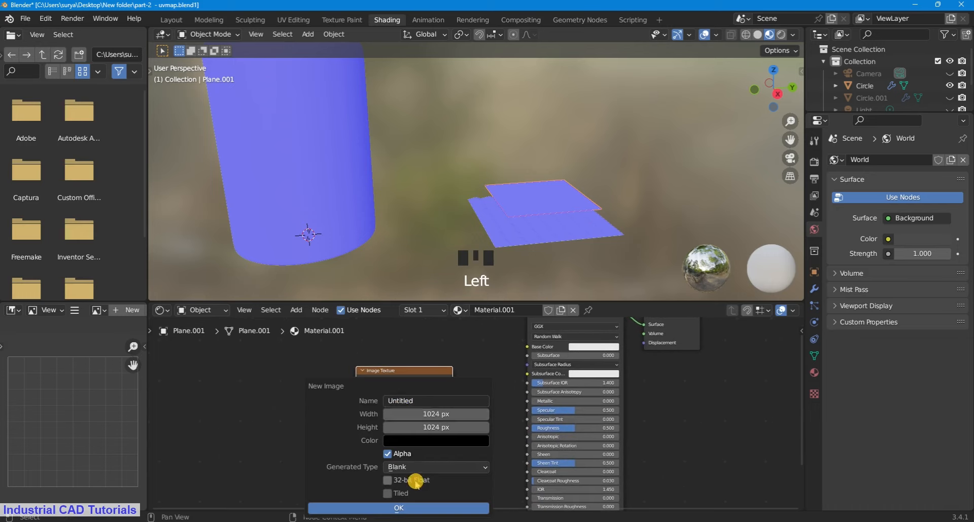
click(412, 507)
click(420, 450)
click(424, 430)
Display the Untitled image in the image editor.
click(98, 309)
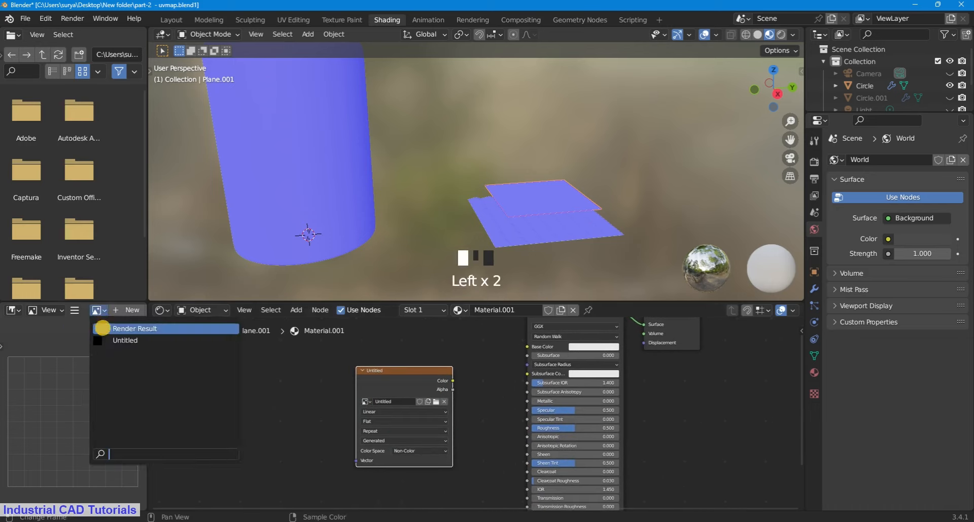
click(125, 340)
scroll(533, 426, down, 1)
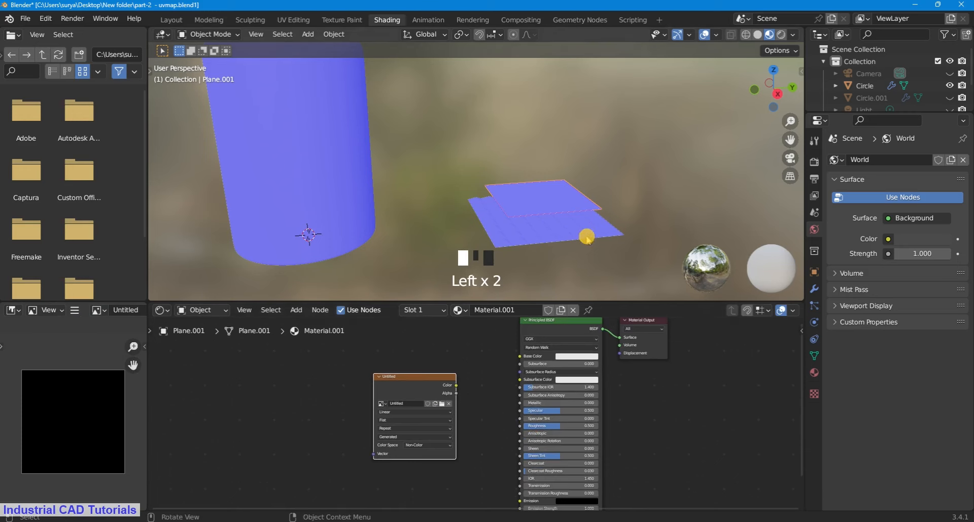
Select the pyramid plane, add the upper plane as the active object, and turn off the Face Orientation overlay.
click(616, 225)
shift+click(584, 202)
click(815, 162)
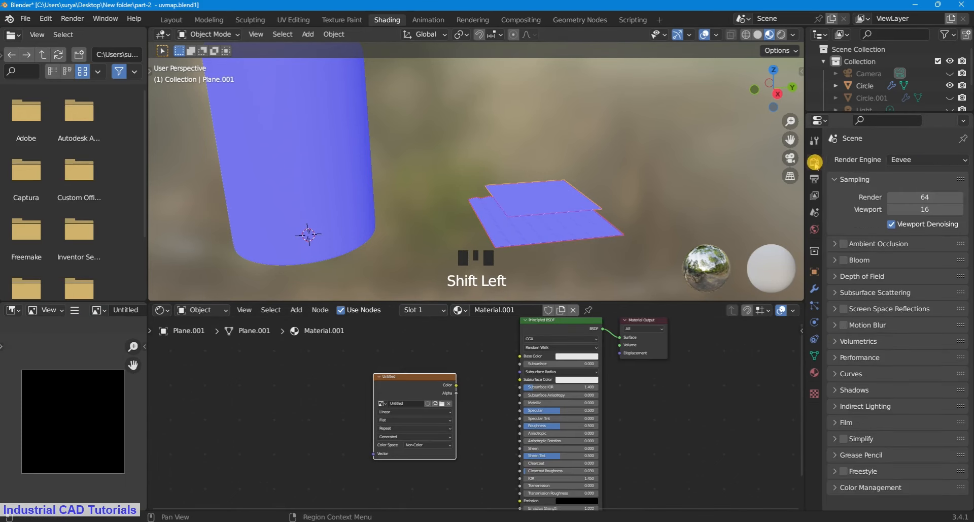
click(719, 34)
click(640, 276)
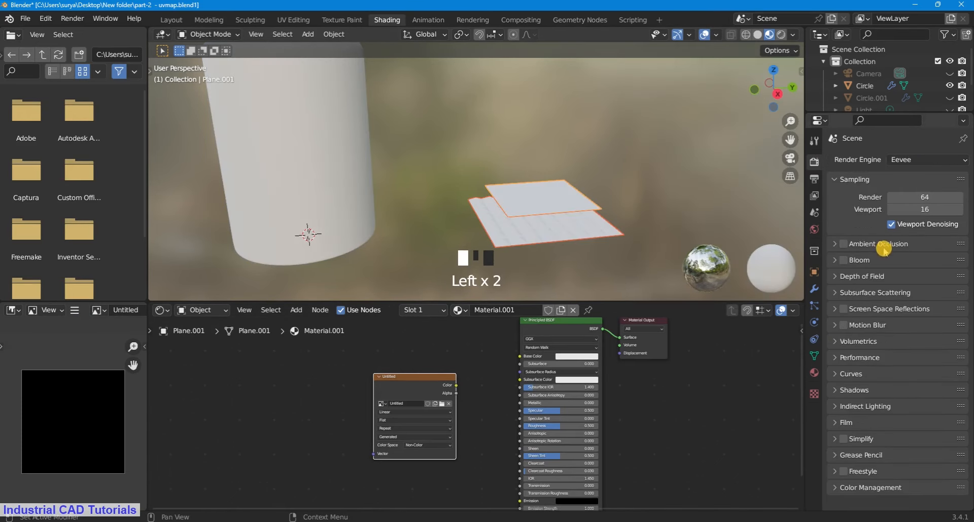
Set the render engine to Cycles.
drag(868, 117, 869, 173)
scroll(834, 417, down, 3)
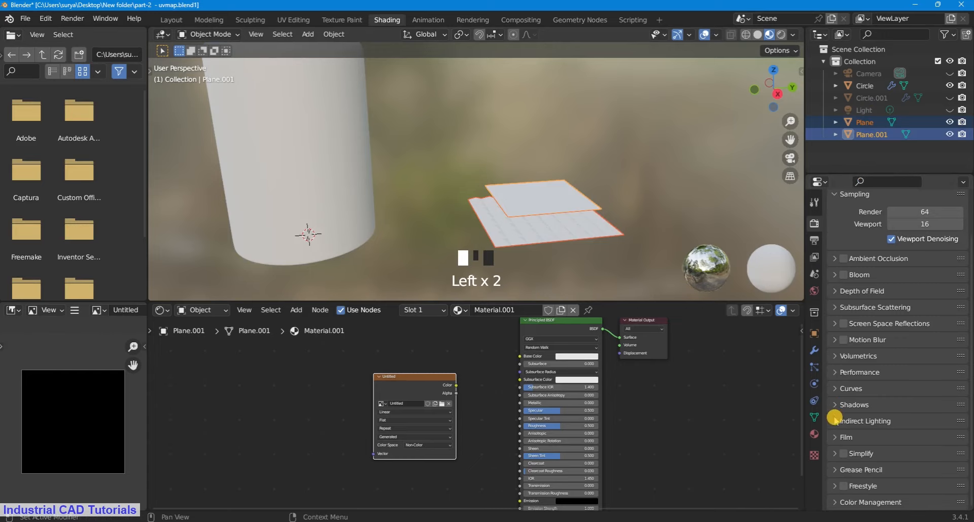
scroll(837, 457, up, 3)
click(920, 224)
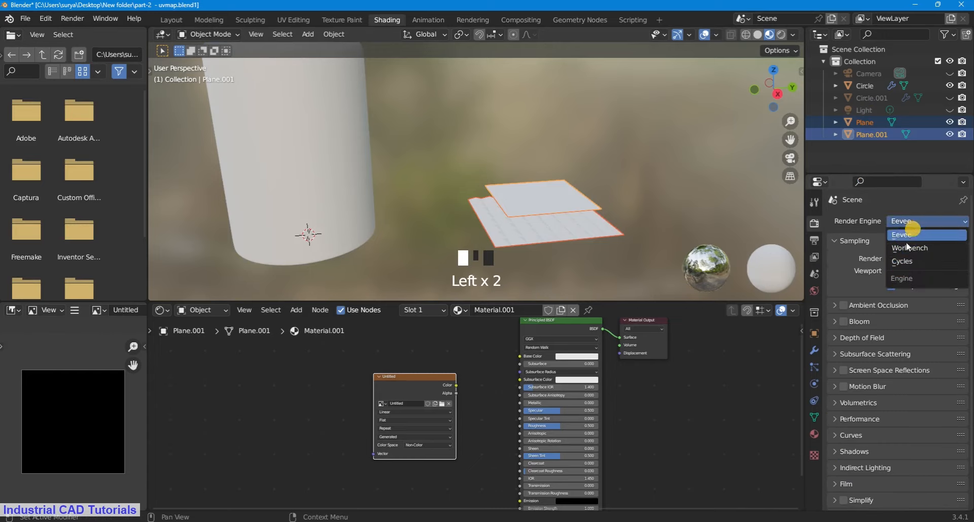
click(892, 256)
Set the bake type to Normal and enable Selected to Active, with its extrusion and ray distance settings expanded.
scroll(848, 348, down, 5)
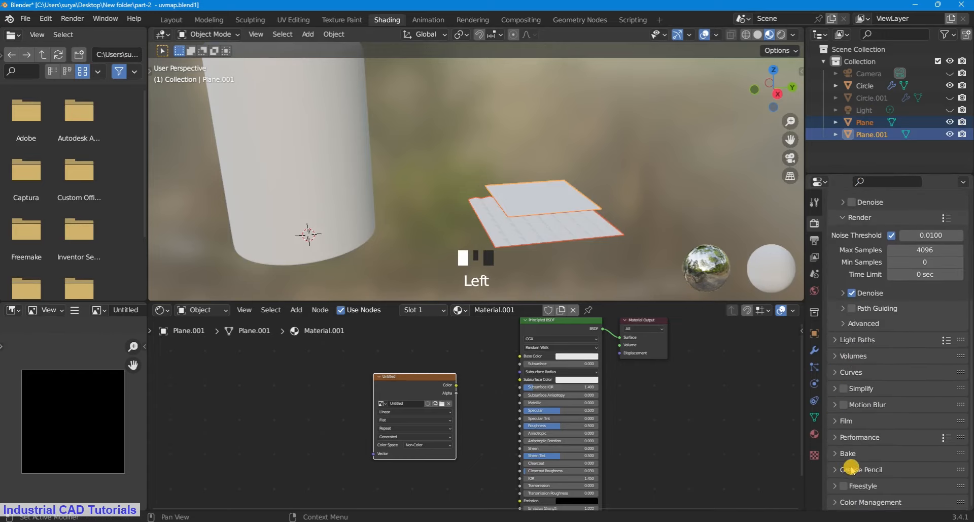
scroll(919, 411, up, 4)
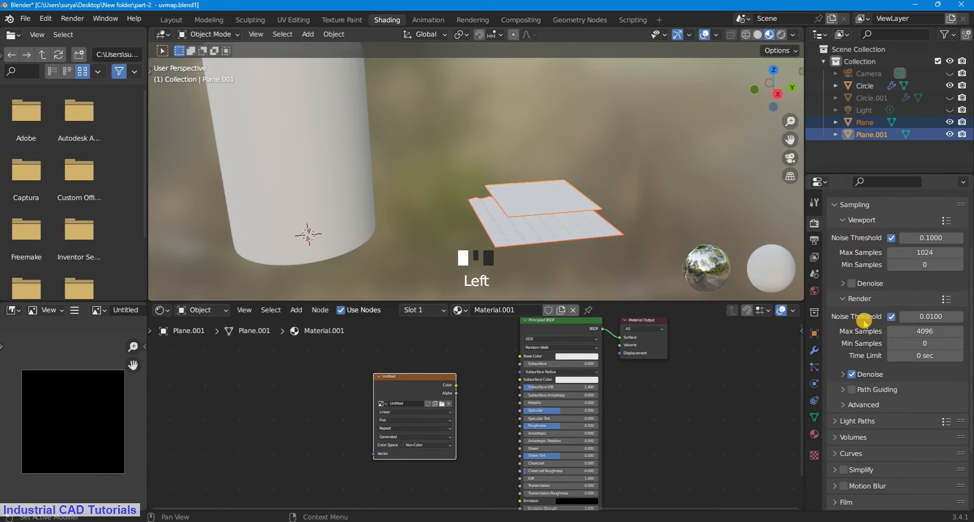
scroll(863, 322, down, 4)
click(840, 453)
scroll(887, 305, down, 10)
click(915, 278)
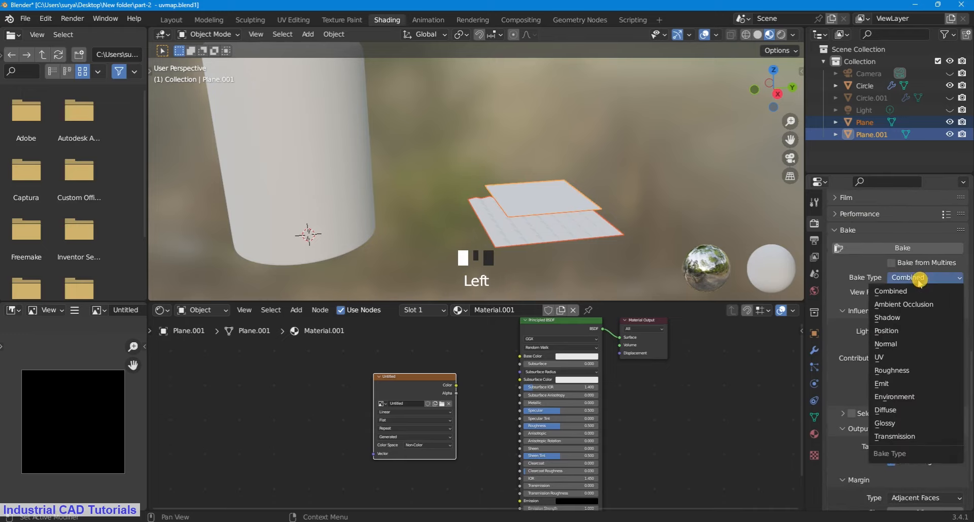
click(898, 341)
click(852, 370)
click(842, 369)
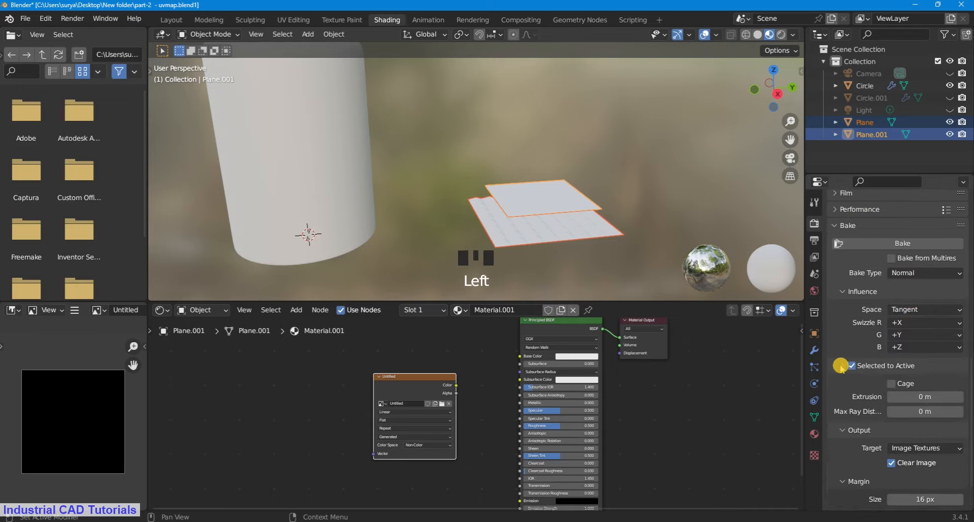
Set the maximum samples to 1 for both viewport and render sampling.
scroll(852, 304, up, 12)
text(1)
key(Return)
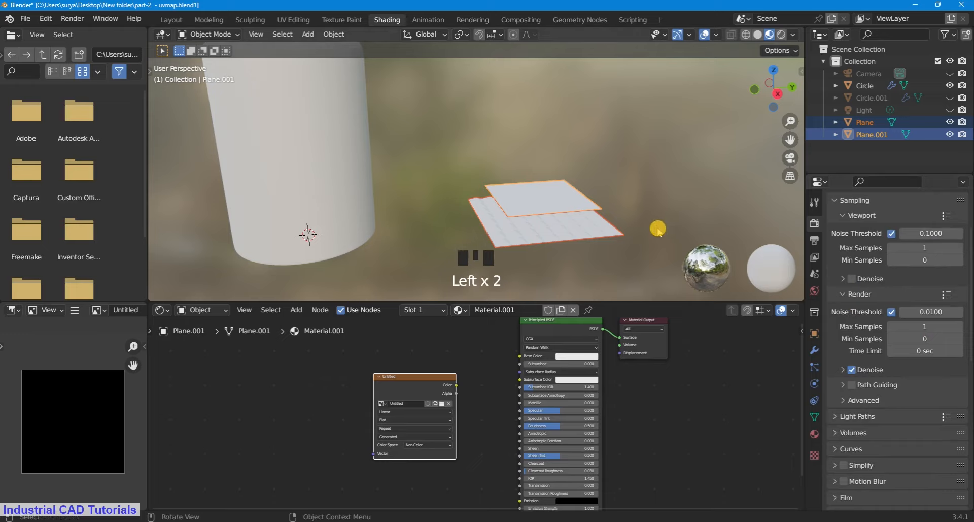
Bake the normal map from the pyramid plane and widen the image editor showing the baked image.
scroll(627, 161, down, 2)
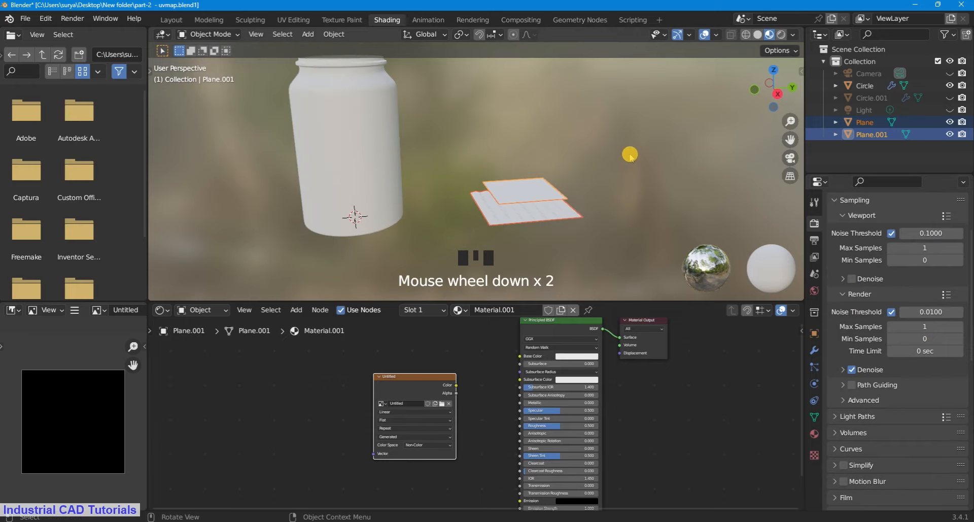
scroll(863, 284, up, 3)
scroll(913, 304, down, 15)
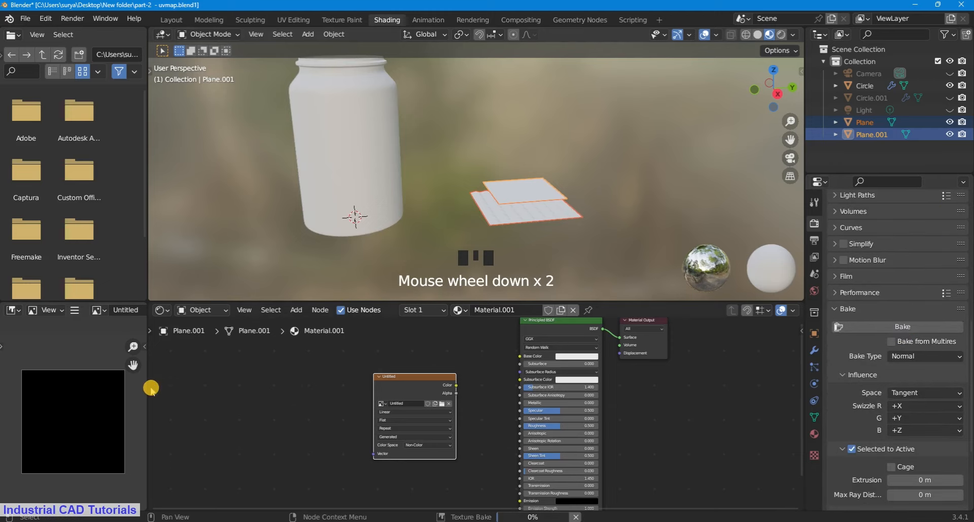
drag(146, 387, 228, 389)
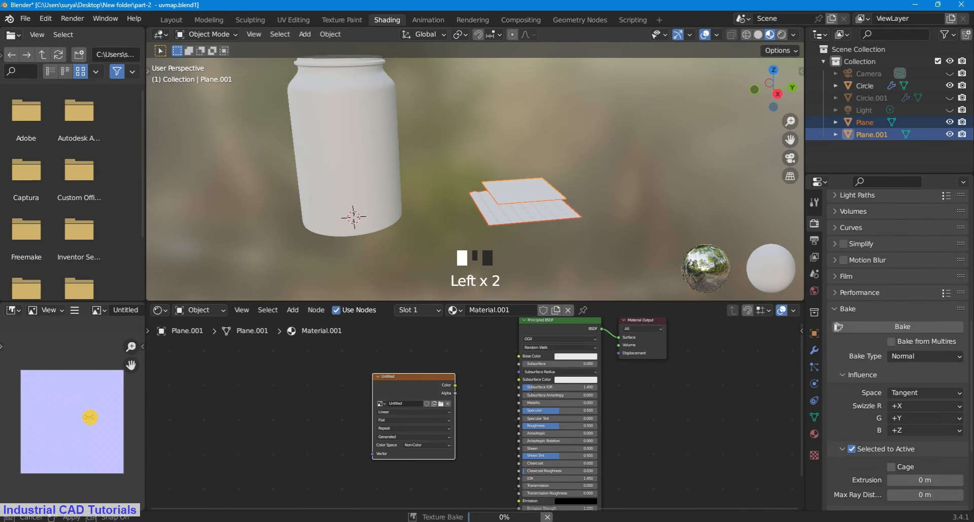
scroll(99, 335, up, 1)
scroll(178, 374, down, 2)
scroll(187, 416, up, 3)
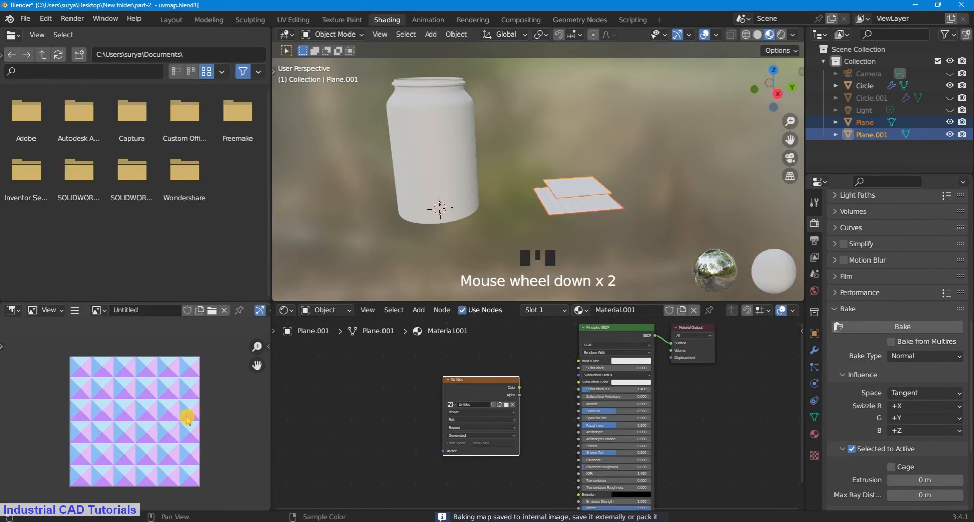
scroll(186, 416, down, 2)
scroll(203, 393, up, 2)
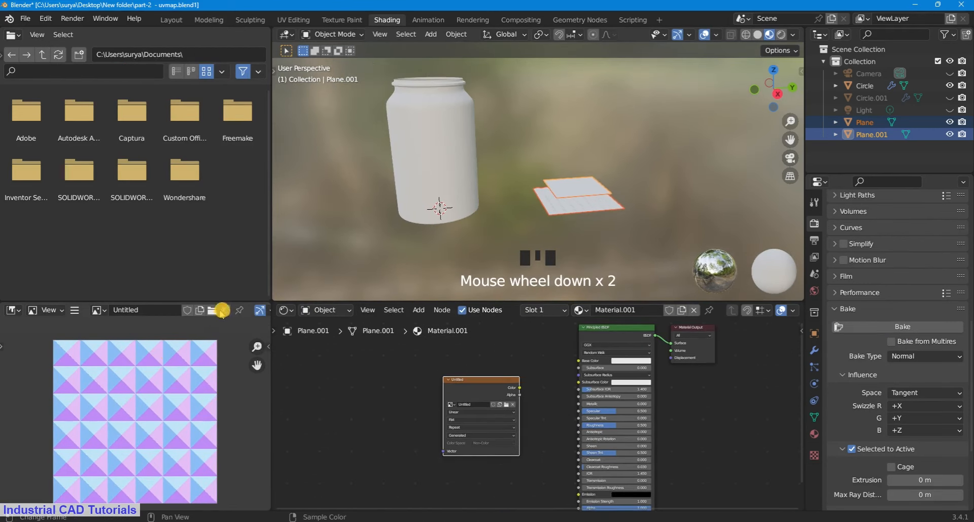
Save the baked image to the Desktop folder as Untitled.png in 16-bit RGBA PNG format.
click(74, 310)
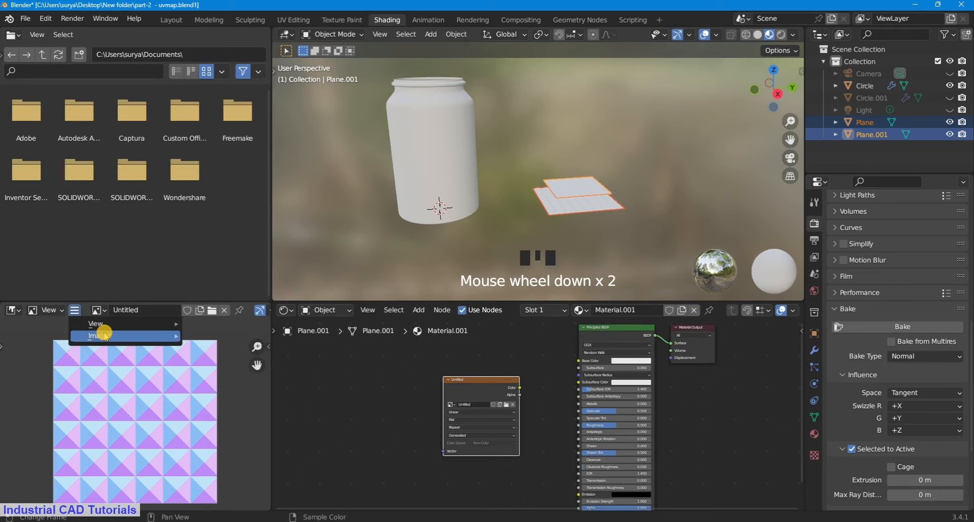
mouse_move(117, 335)
click(250, 223)
click(207, 217)
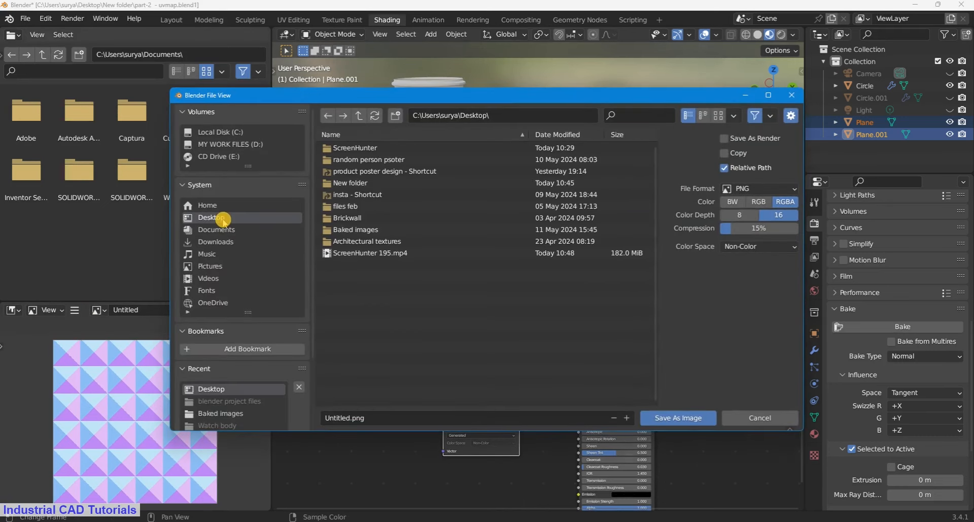
click(343, 229)
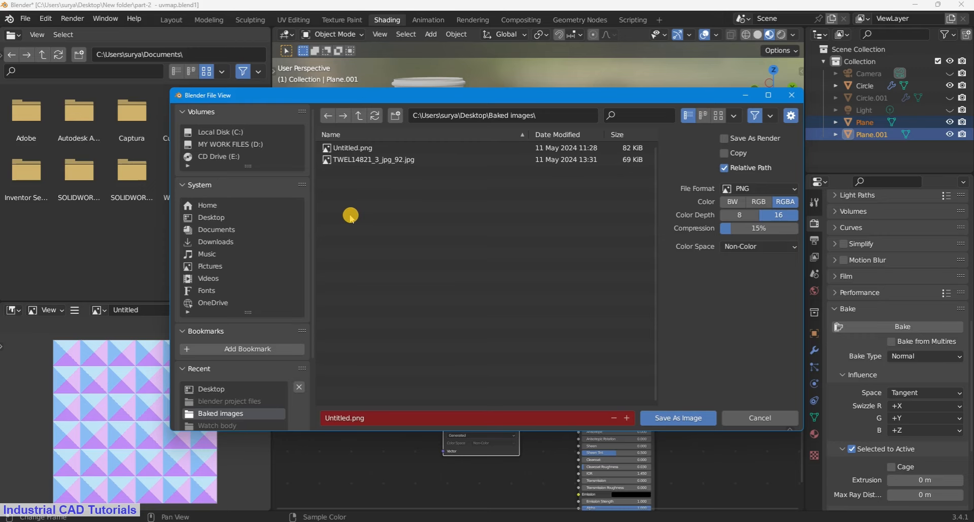
click(251, 218)
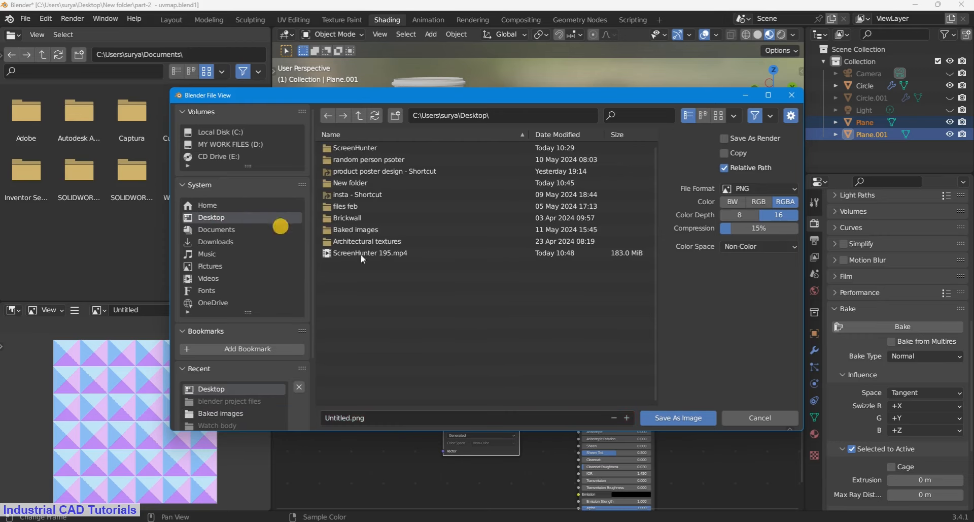
click(667, 418)
scroll(198, 396, down, 2)
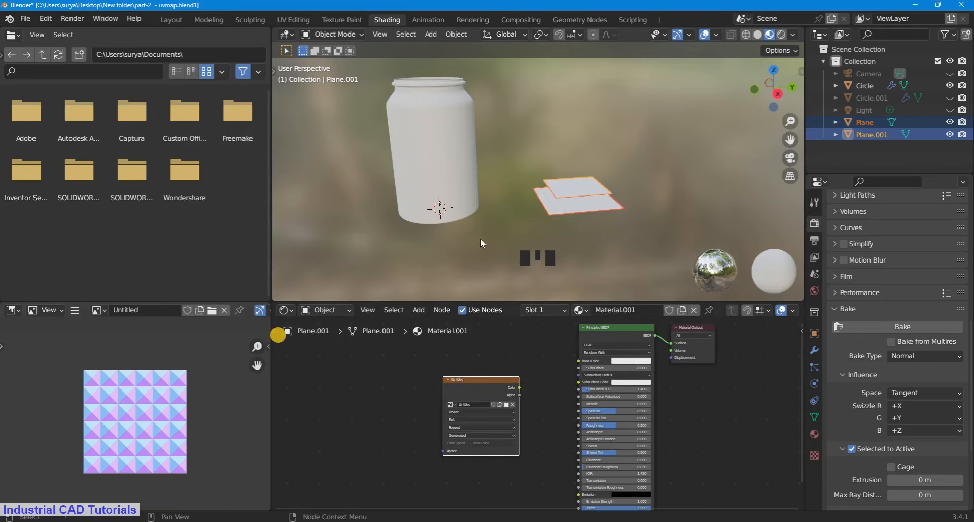
Switch to the UV Editing workspace and widen its 3D viewport.
click(300, 20)
scroll(213, 242, down, 7)
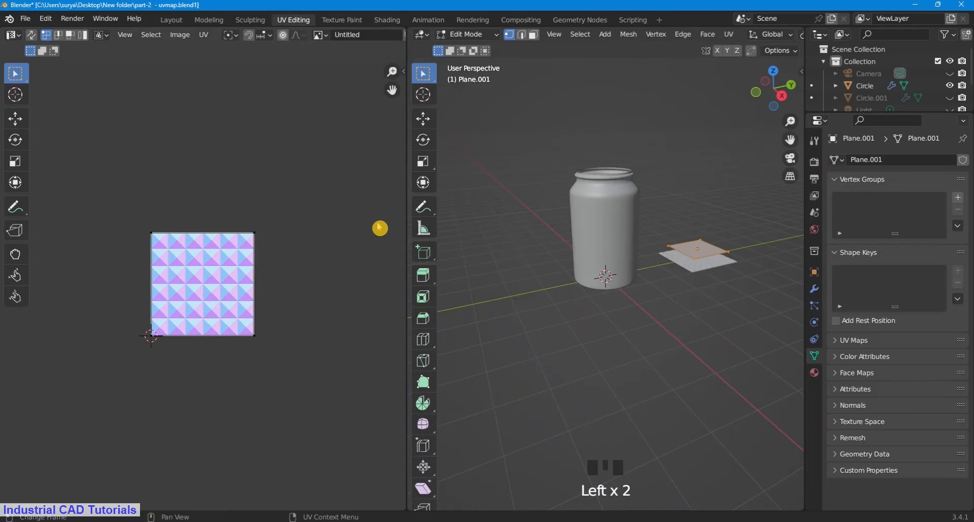
scroll(369, 203, up, 1)
drag(406, 186, 349, 197)
scroll(705, 217, up, 3)
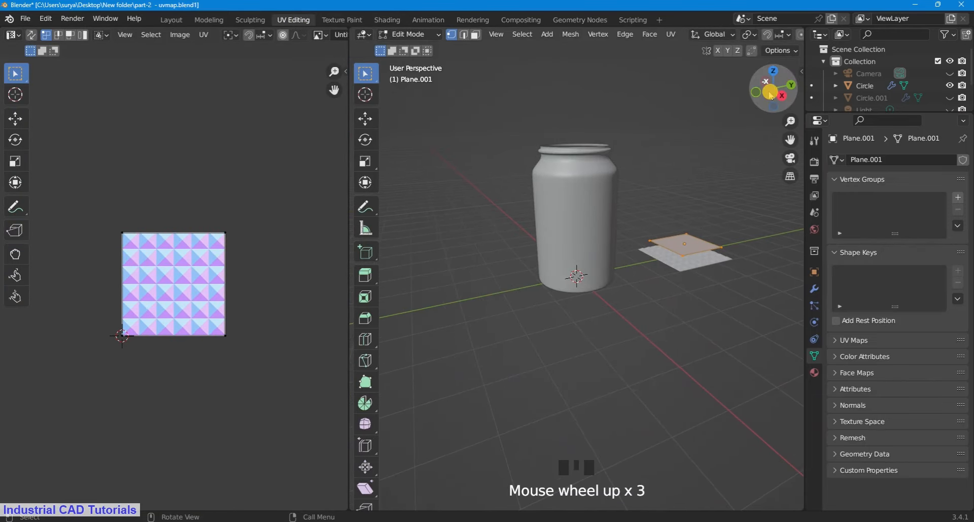
Return to Object Mode and delete both planes beside the jar.
drag(769, 93, 760, 95)
click(707, 150)
scroll(707, 149, up, 1)
click(406, 34)
click(406, 49)
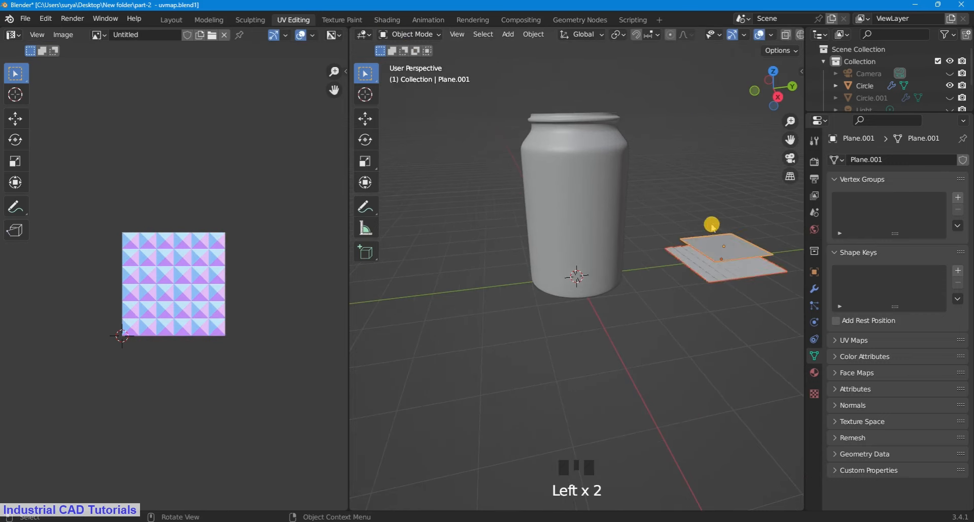
key(Delete)
click(335, 38)
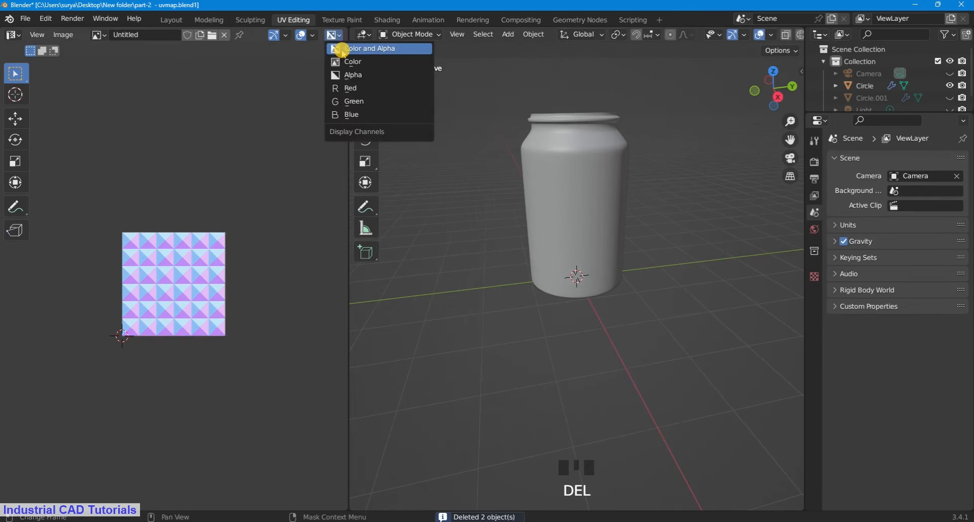
click(341, 53)
scroll(522, 243, down, 2)
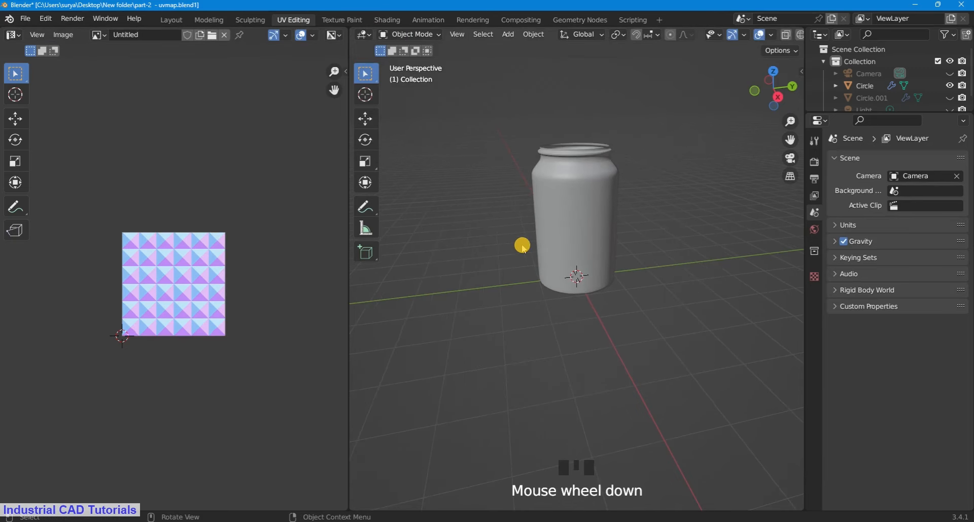
scroll(113, 232, down, 2)
Select the jar in the UV Editing workspace and put it in Edit Mode.
click(284, 23)
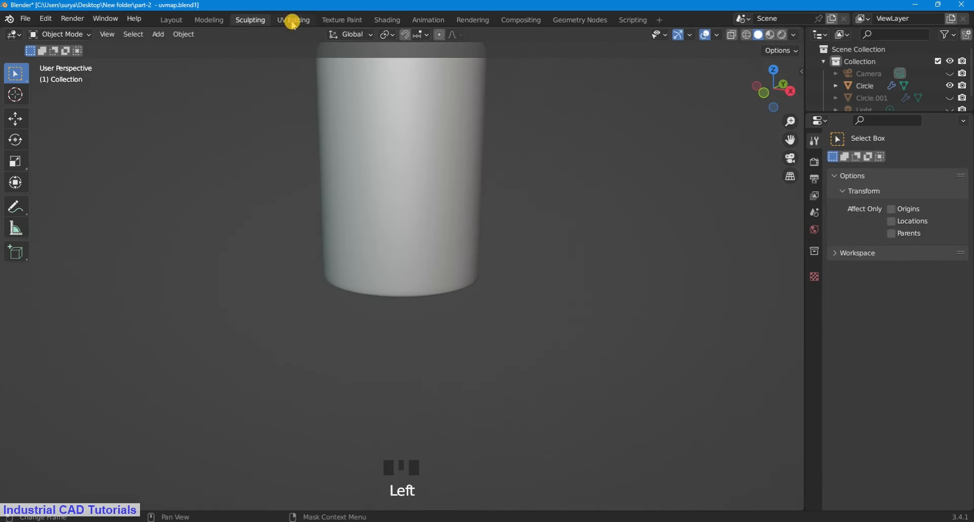
click(300, 22)
scroll(583, 231, up, 2)
click(583, 230)
click(426, 35)
click(406, 61)
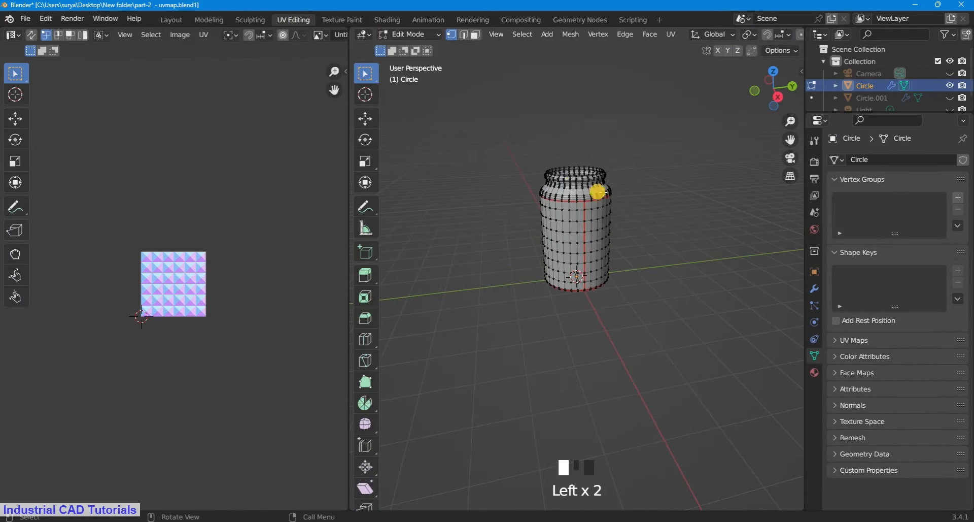
scroll(598, 192, up, 1)
drag(773, 87, 754, 76)
scroll(496, 46, up, 2)
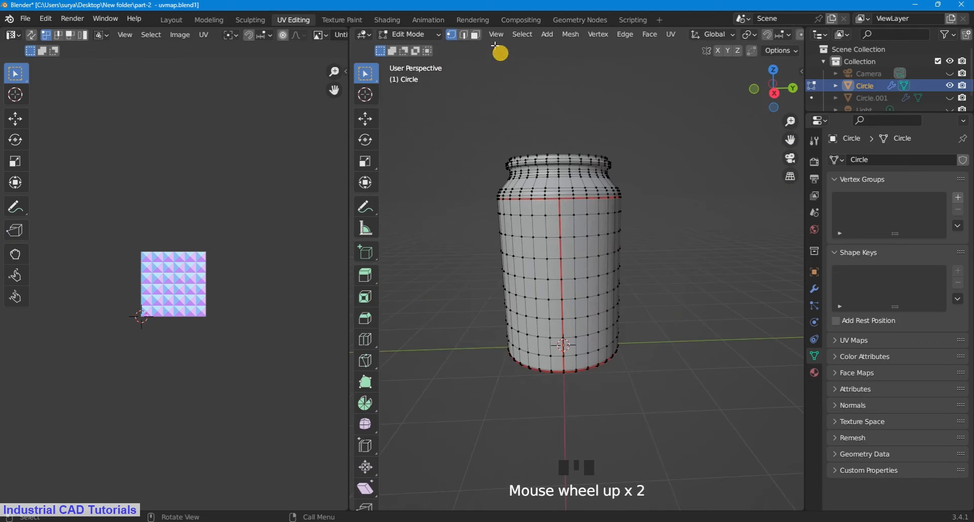
Switch to the Shading workspace and unlink the Untitled image from the image editor.
click(384, 20)
click(224, 310)
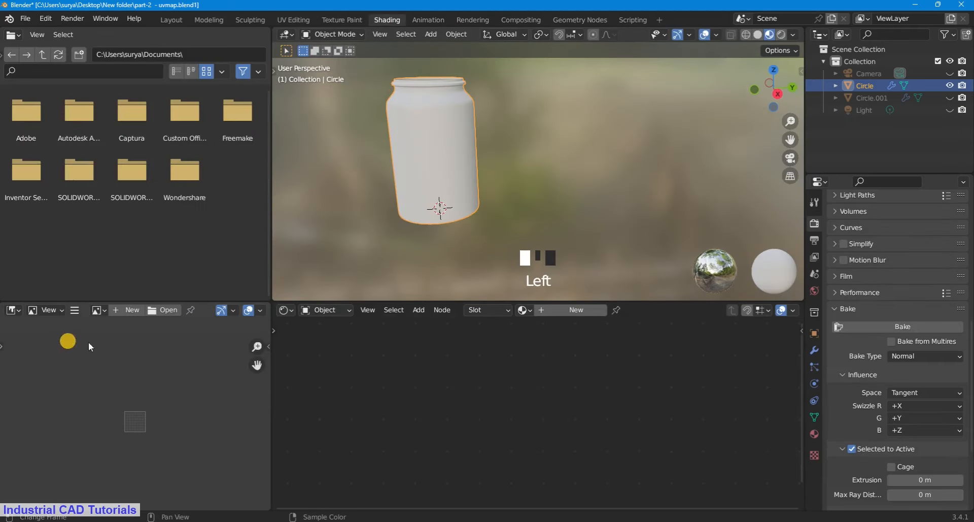
drag(788, 76, 757, 77)
Create a new material for the jar, enlarge the node editor area, and leave the jar in Object Mode.
click(332, 34)
click(350, 59)
scroll(489, 185, up, 1)
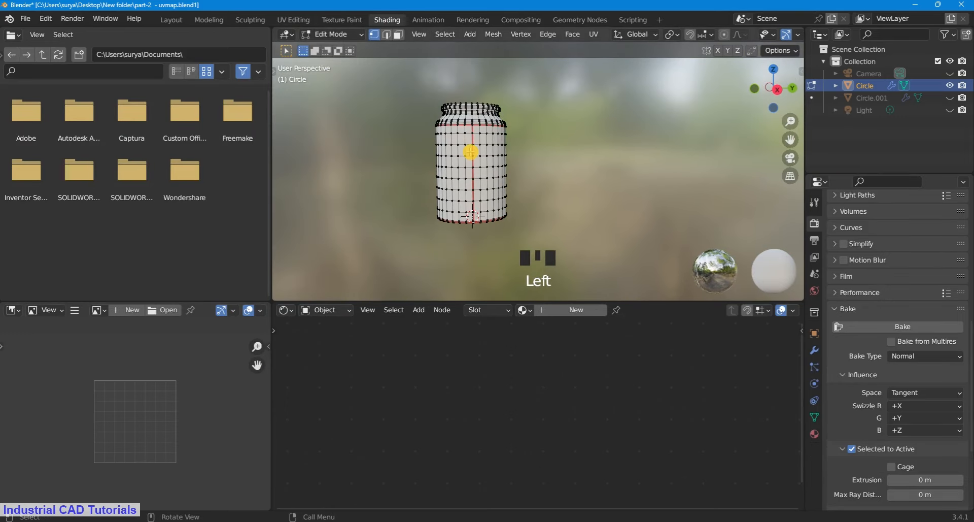
scroll(470, 153, up, 2)
scroll(469, 152, down, 1)
click(583, 310)
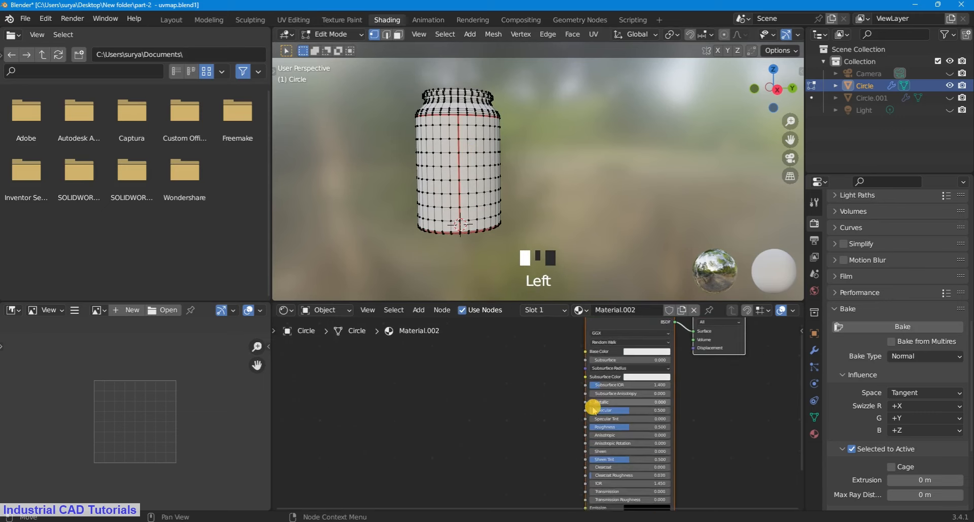
scroll(591, 407, down, 1)
drag(561, 302, 561, 269)
click(331, 34)
click(329, 49)
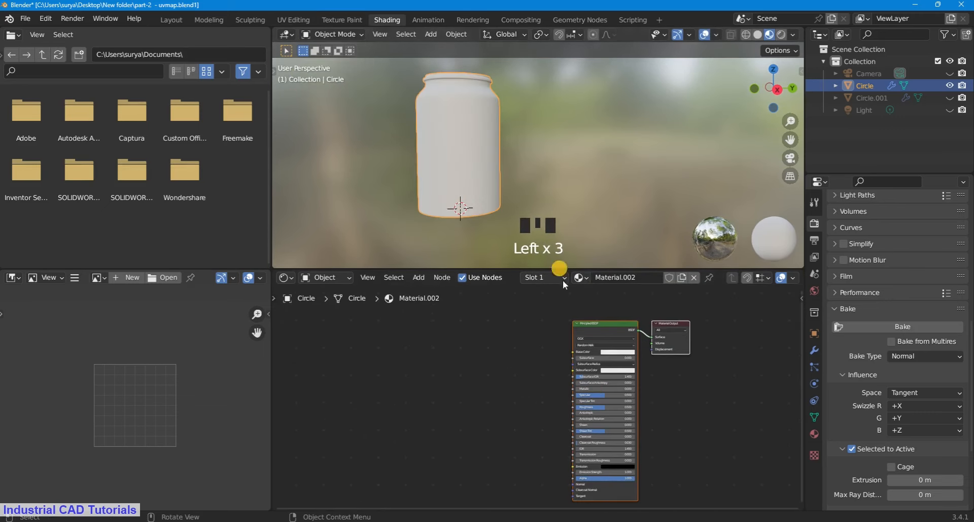
Add an Image Texture node to the jar's material, placed beside the Principled BSDF node.
key(shift+a)
click(433, 361)
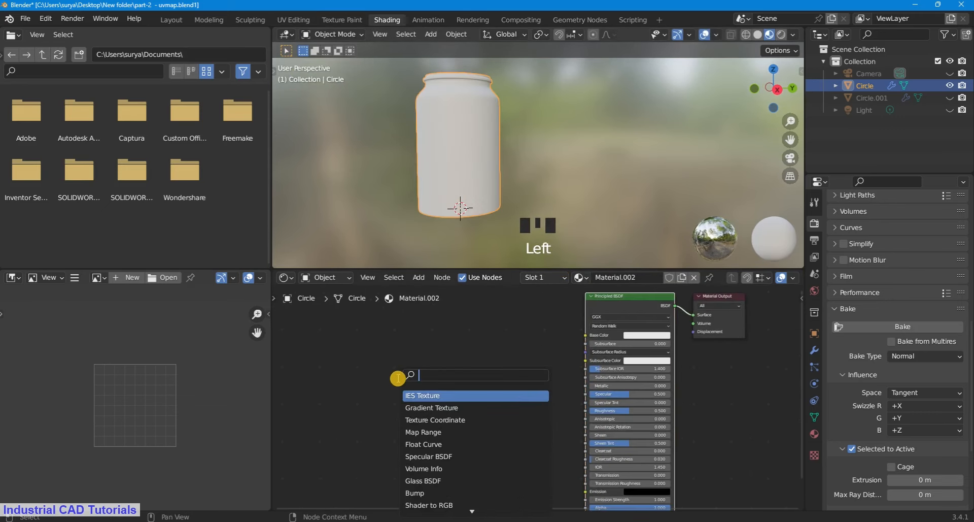
text(image)
click(422, 396)
click(392, 393)
scroll(459, 371, up, 4)
scroll(459, 371, down, 3)
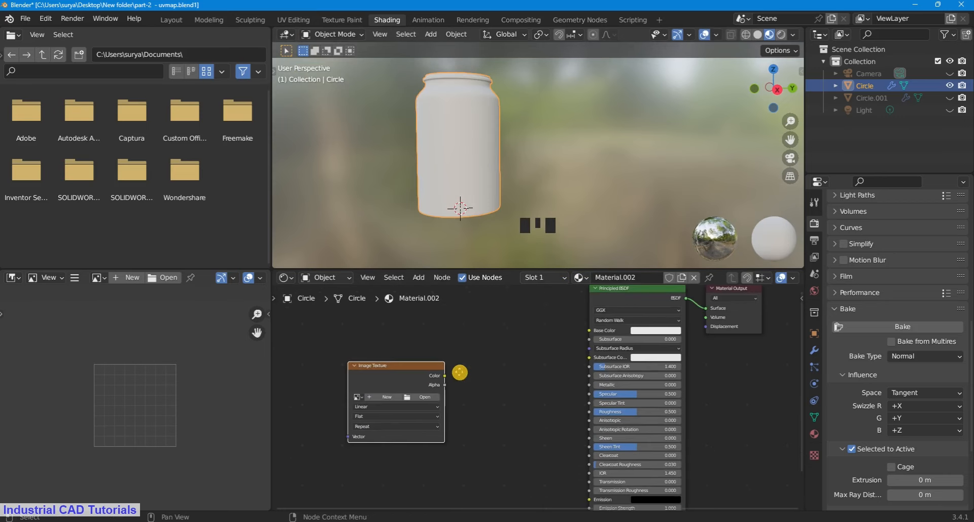
scroll(474, 377, up, 1)
Add a Normal Map node between the Image Texture and Principled BSDF nodes.
key(shift+a)
click(457, 380)
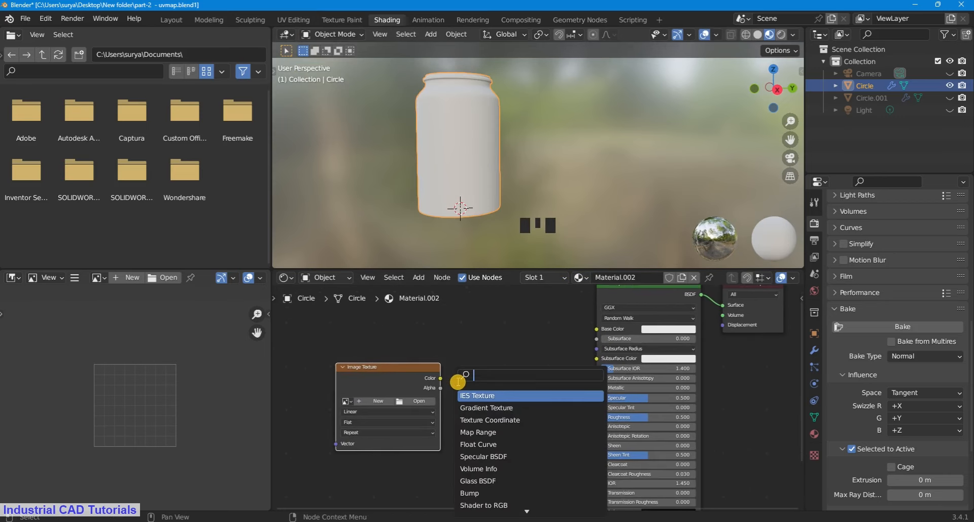
click(505, 407)
click(515, 398)
scroll(363, 350, up, 1)
Connect the Image Texture's Color to the Normal Map's Color, and the Normal Map's output to the Principled BSDF's Normal input.
drag(424, 384, 395, 365)
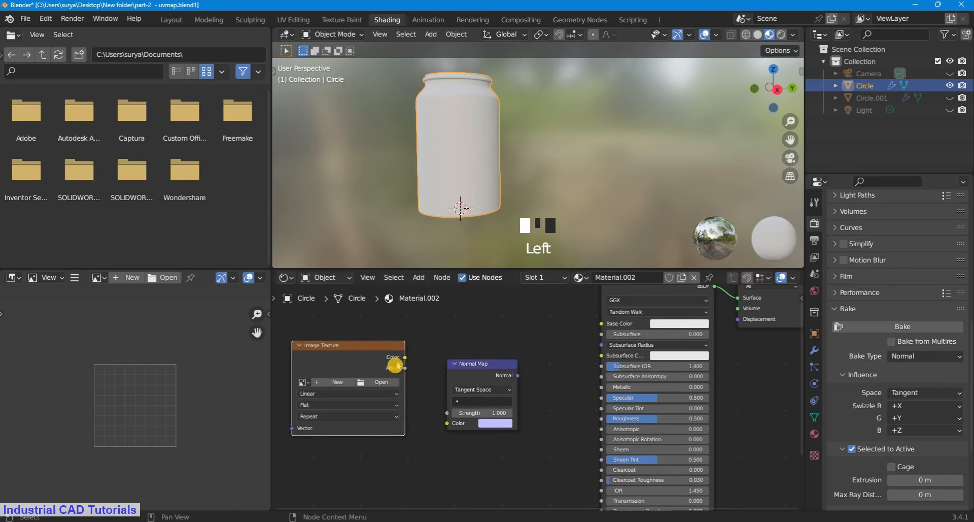
scroll(520, 378, down, 2)
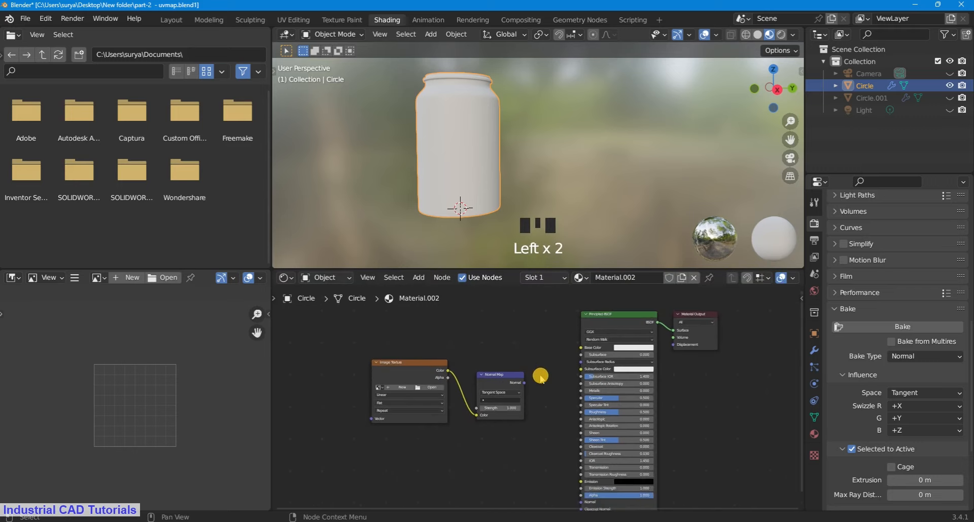
click(557, 384)
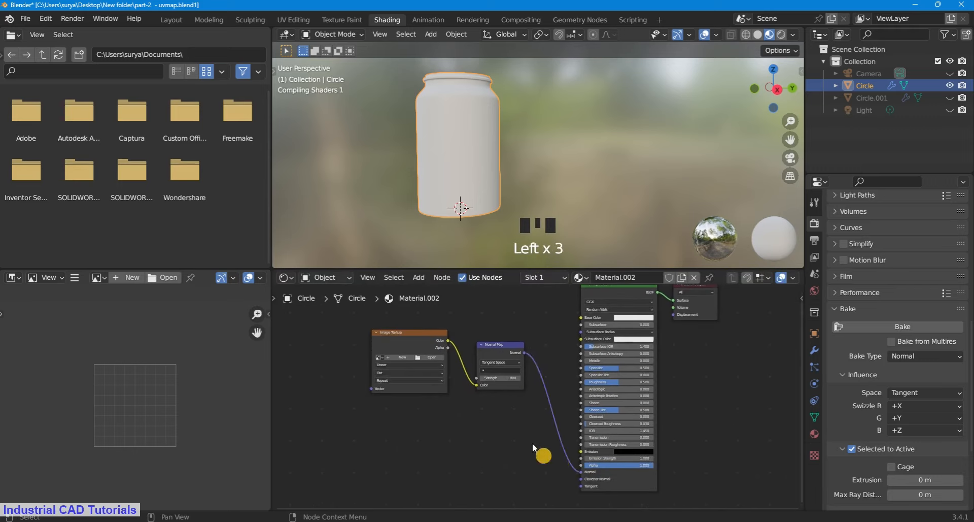
scroll(424, 365, up, 2)
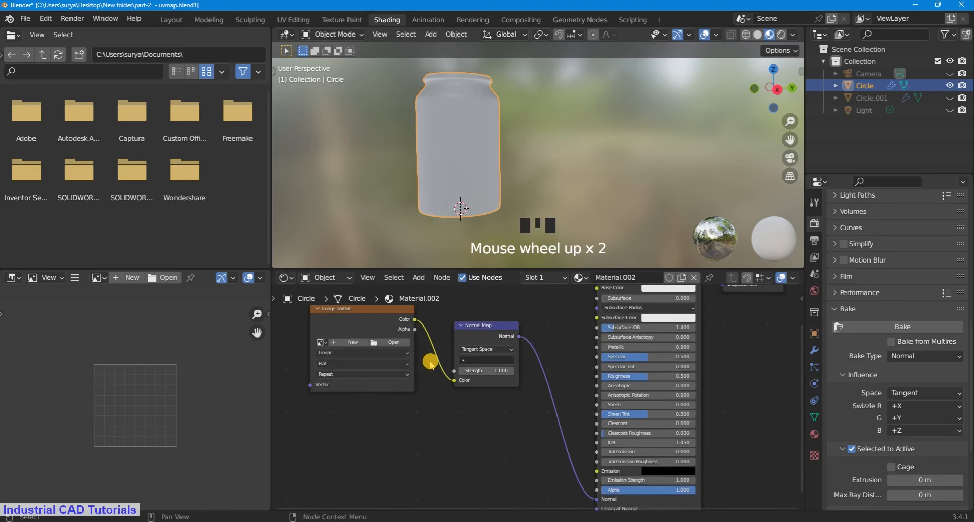
Load Untitled.png from the Baked images folder on the Desktop into the Image Texture node.
click(514, 365)
click(231, 219)
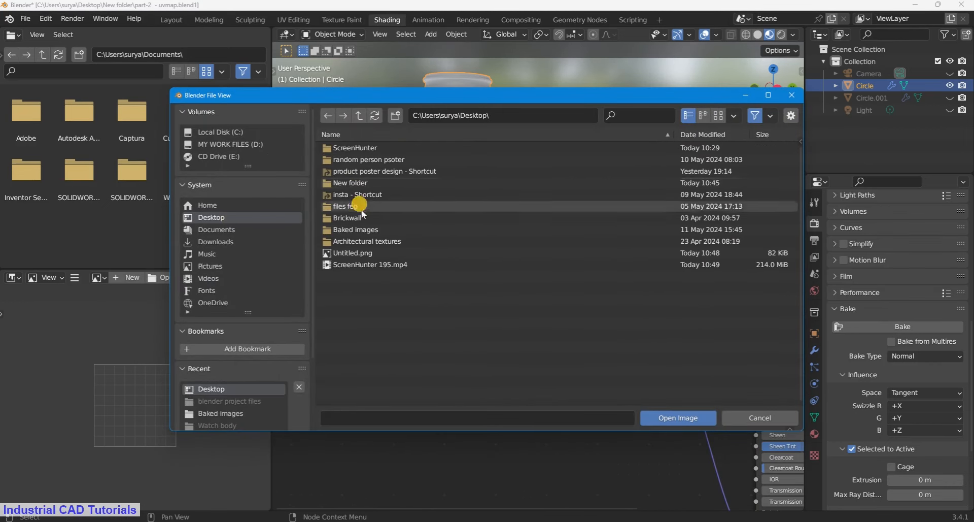
double_click(358, 232)
click(361, 161)
click(355, 148)
click(678, 420)
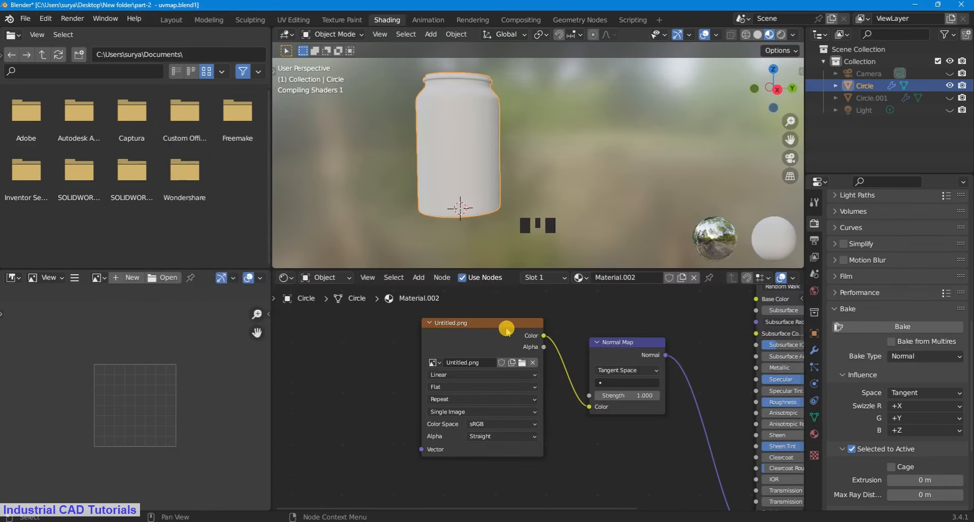
scroll(507, 320, down, 3)
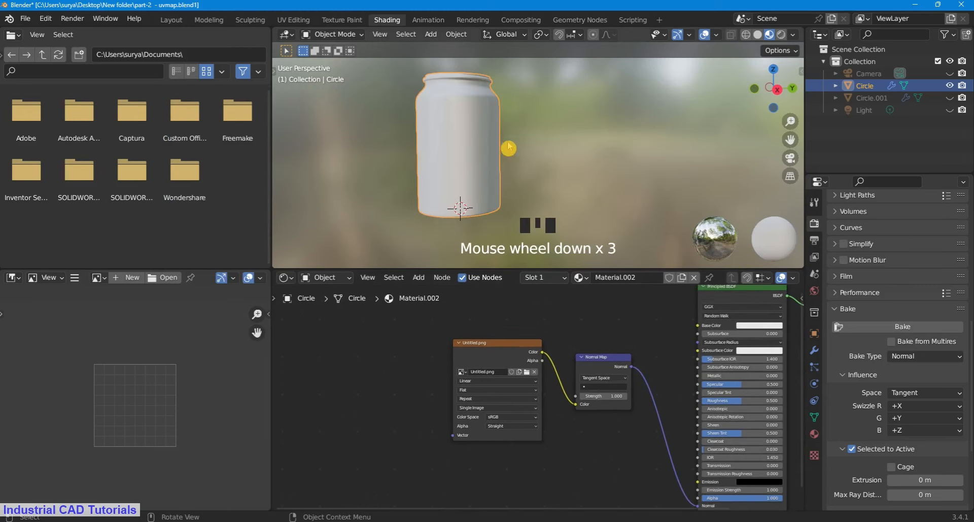
Switch back to the UV Editing workspace with the jar's seamed mesh and baked image displayed.
scroll(509, 148, down, 1)
drag(771, 85, 694, 88)
click(293, 19)
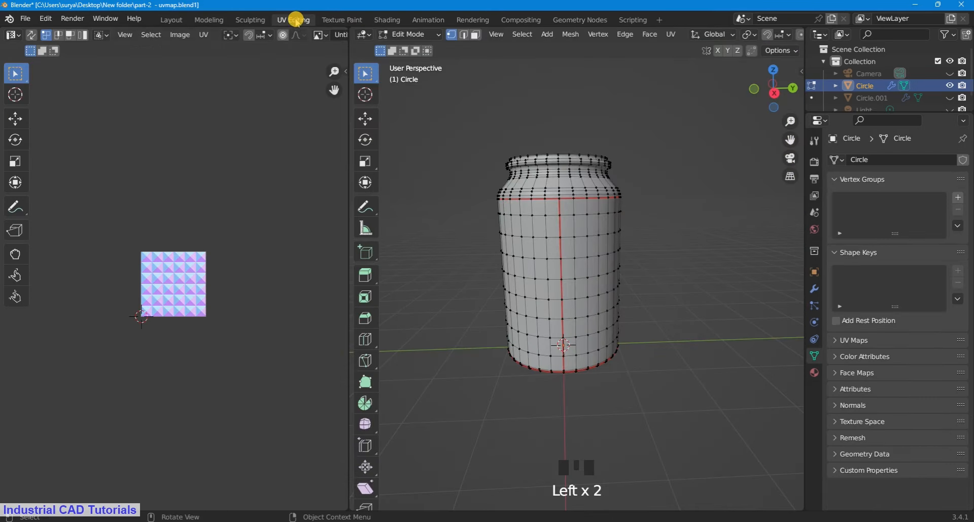
scroll(224, 255, up, 3)
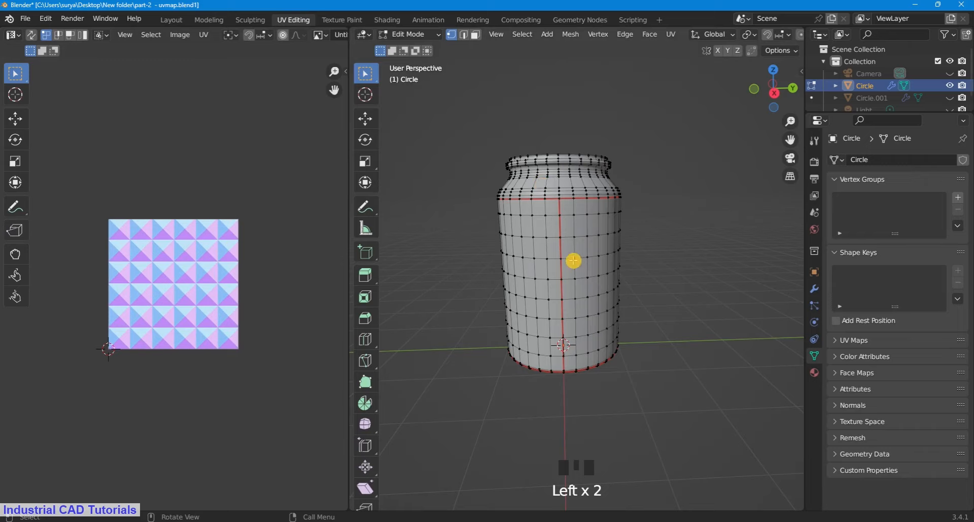
Switch to face selection, select the linked faces of the jar's seamed body and unwrap them.
click(477, 35)
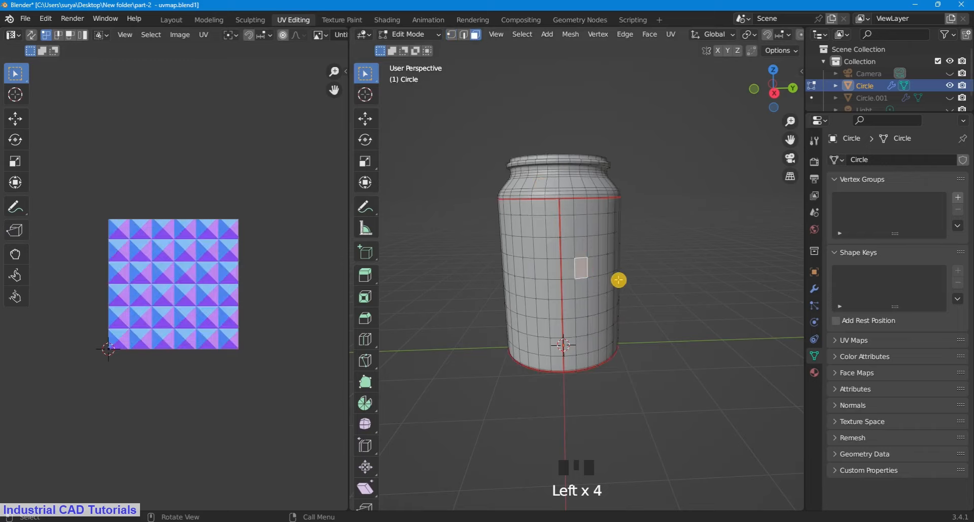
key(l)
key(a)
click(654, 252)
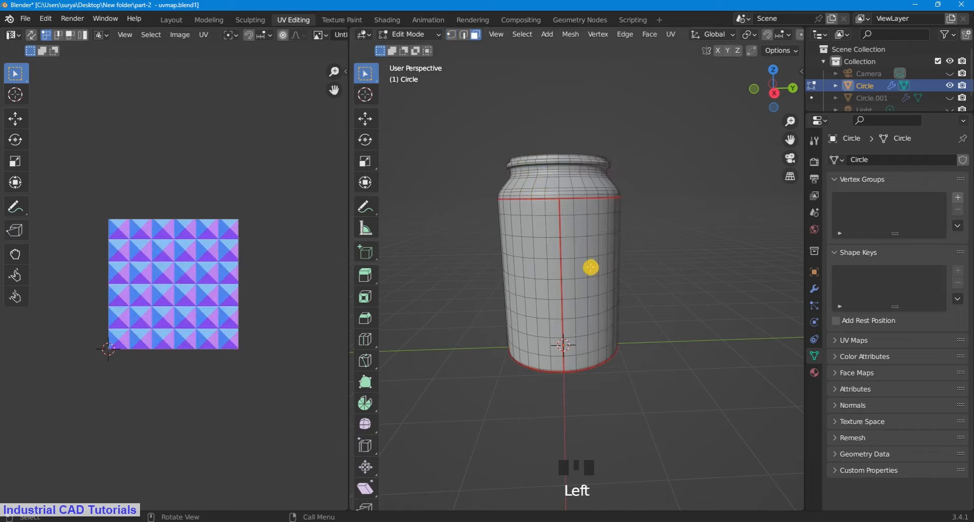
key(l)
key(u)
click(564, 136)
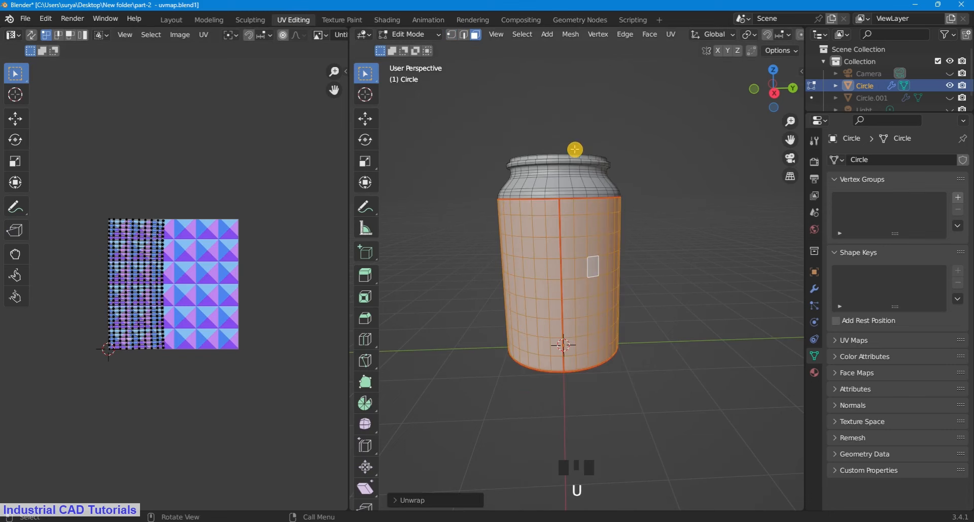
click(275, 174)
scroll(205, 187, up, 2)
drag(54, 148, 267, 496)
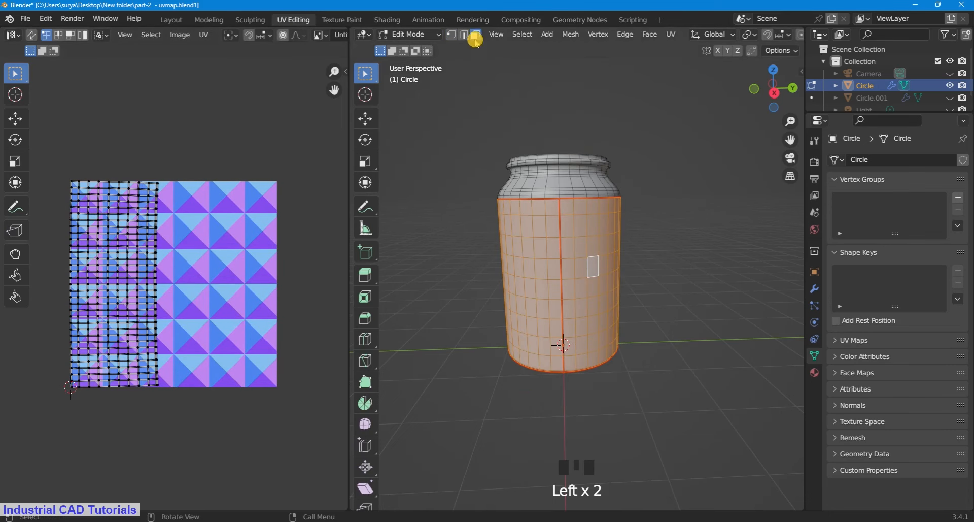
Switch to the Shading workspace and examine how the normal map pattern sits on the jar.
click(391, 21)
scroll(607, 113, up, 4)
drag(790, 139, 794, 156)
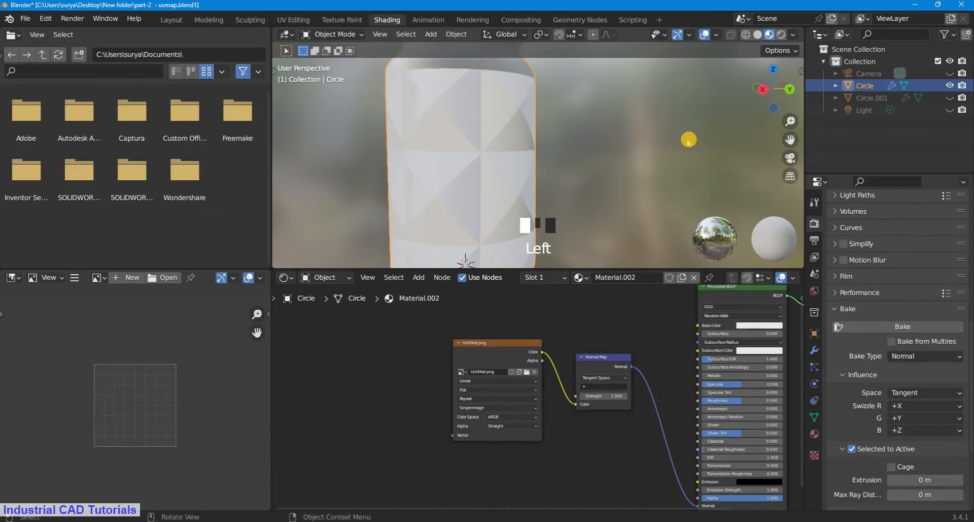
scroll(689, 139, down, 4)
scroll(689, 139, up, 1)
drag(775, 81, 765, 84)
scroll(518, 132, up, 4)
scroll(529, 130, down, 3)
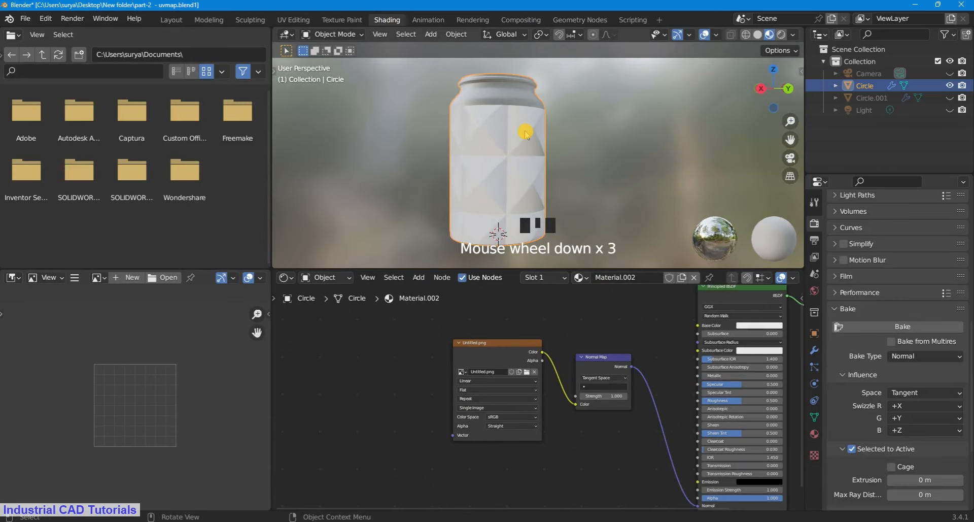
scroll(606, 357, down, 1)
Darken the jar material's Base Color to dark grey and set its Roughness to 0.35.
middle_drag(730, 336, 468, 383)
scroll(467, 383, up, 6)
click(467, 383)
drag(507, 279, 507, 293)
scroll(533, 196, up, 2)
scroll(504, 414, up, 1)
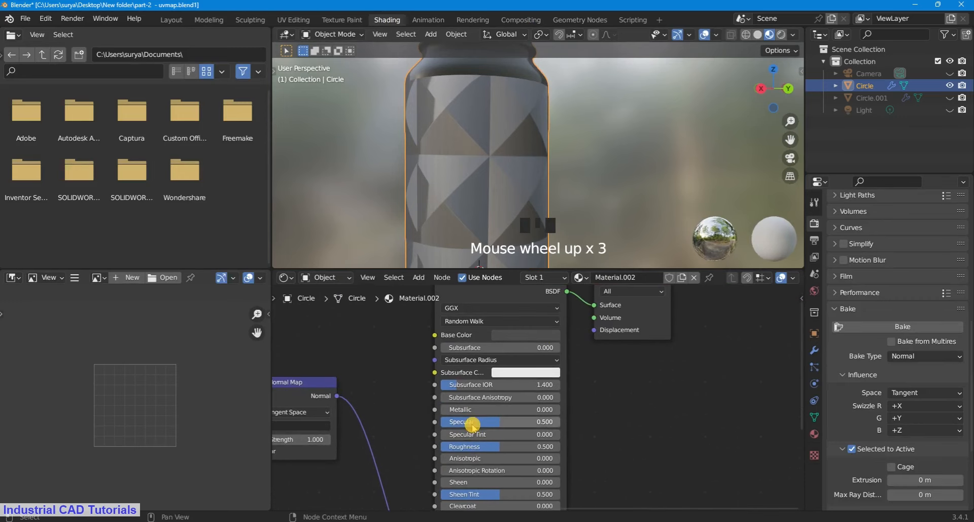
drag(491, 449, 469, 447)
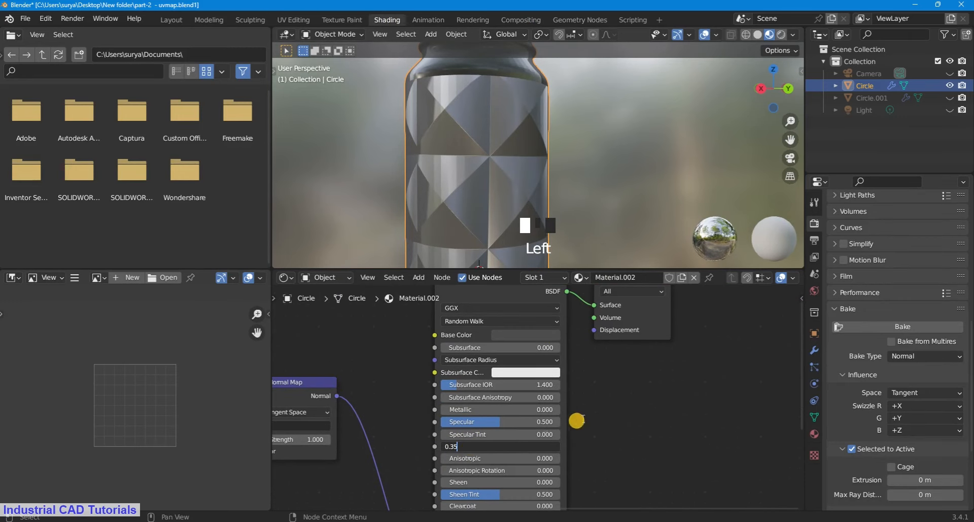
key(Return)
scroll(609, 130, down, 2)
In the UV Editing workspace, select all UVs of the jar body and scale them up about 3.83 times.
click(302, 19)
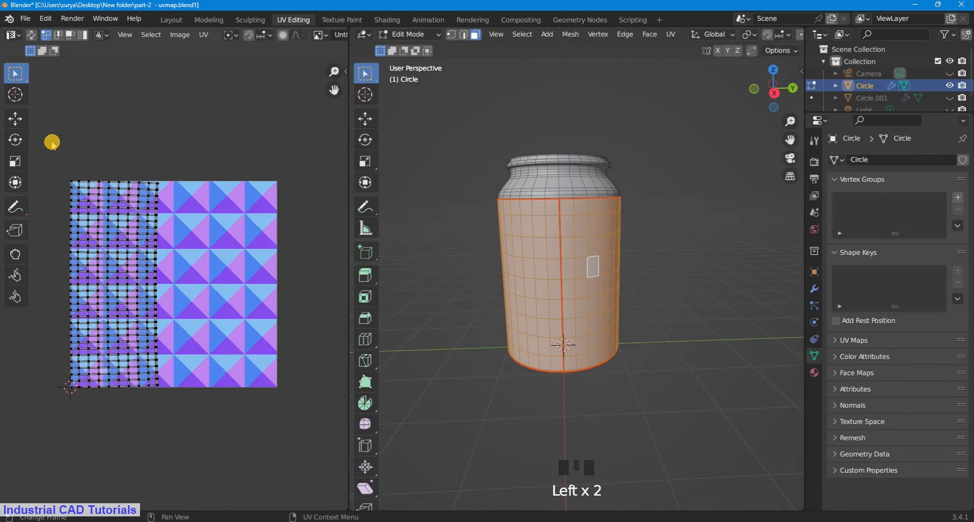
drag(52, 139, 276, 433)
key(s)
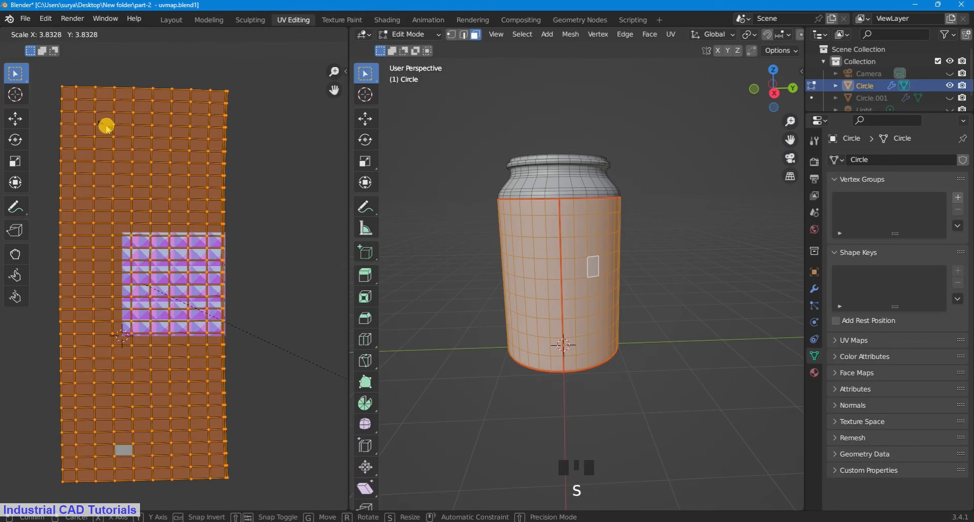
click(105, 124)
click(613, 92)
Return to the Shading workspace and examine the size of the pyramid pattern on the jar.
click(387, 20)
scroll(766, 94, down, 4)
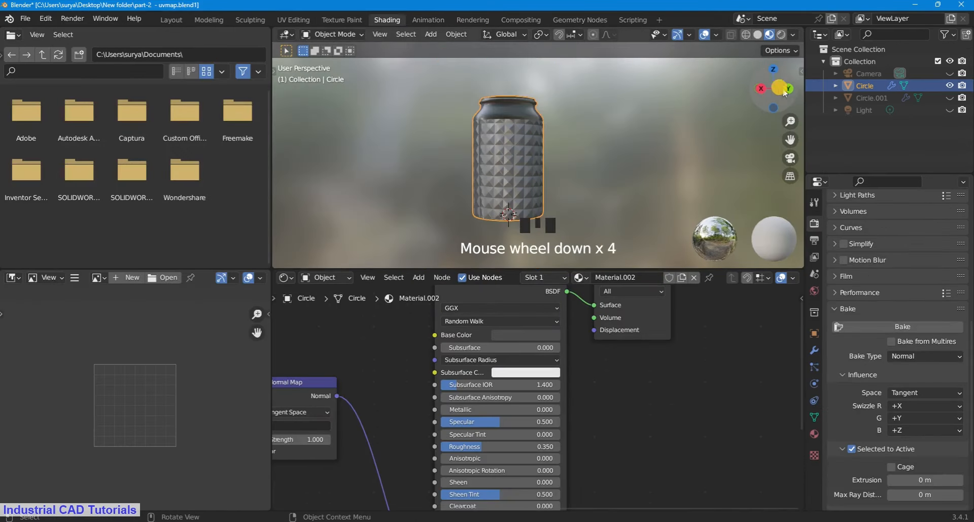
scroll(779, 89, up, 3)
mouse_move(779, 89)
mouse_down()
mouse_move(765, 83)
mouse_move(759, 119)
mouse_move(768, 104)
mouse_up()
scroll(786, 134, up, 1)
drag(788, 138, 779, 151)
drag(771, 89, 764, 61)
scroll(782, 134, up, 2)
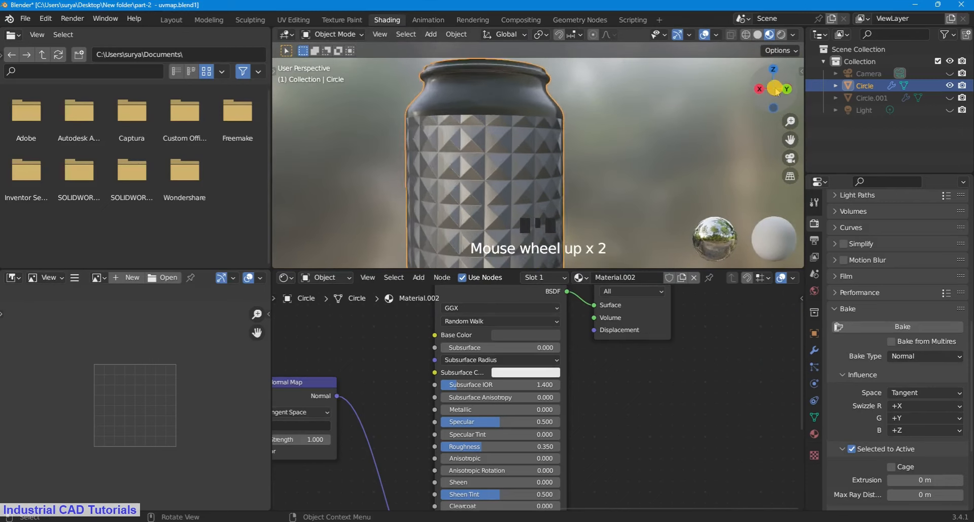
drag(789, 122, 789, 162)
Back in the UV Editing workspace, reselect the jar body's linked faces and scale their UVs up further for smaller pyramids.
click(293, 20)
click(581, 262)
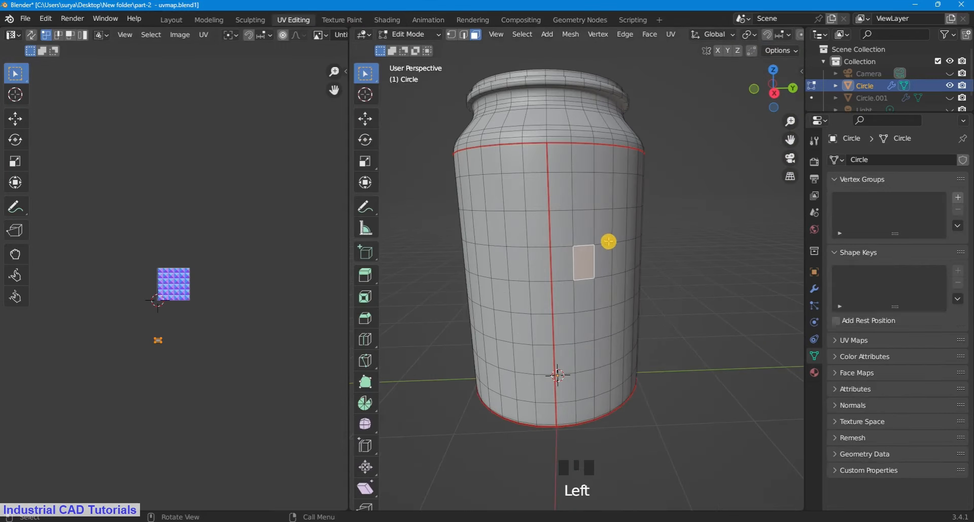
key(l)
scroll(294, 467, down, 2)
key(s)
click(293, 453)
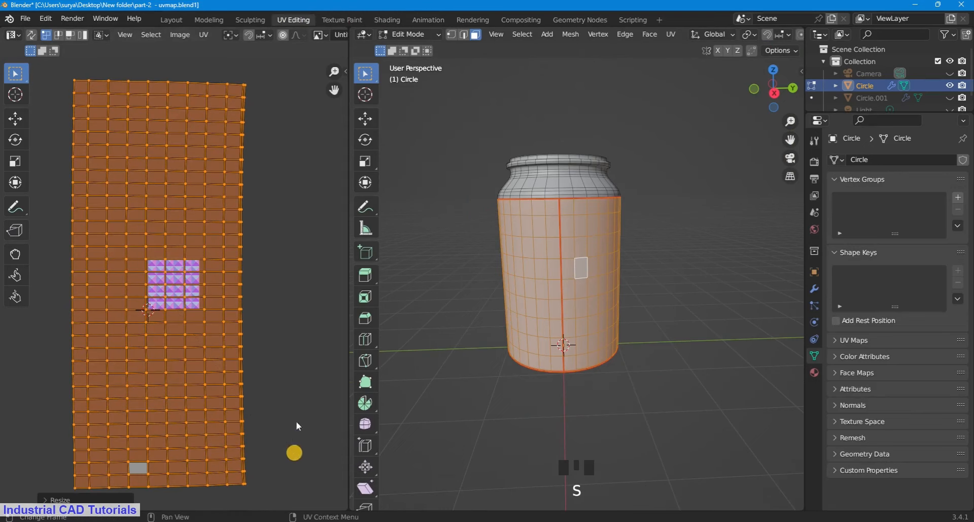
Check the finer pyramid pattern on the jar in the Shading workspace from several angles.
click(387, 20)
scroll(756, 99, down, 4)
scroll(771, 86, down, 3)
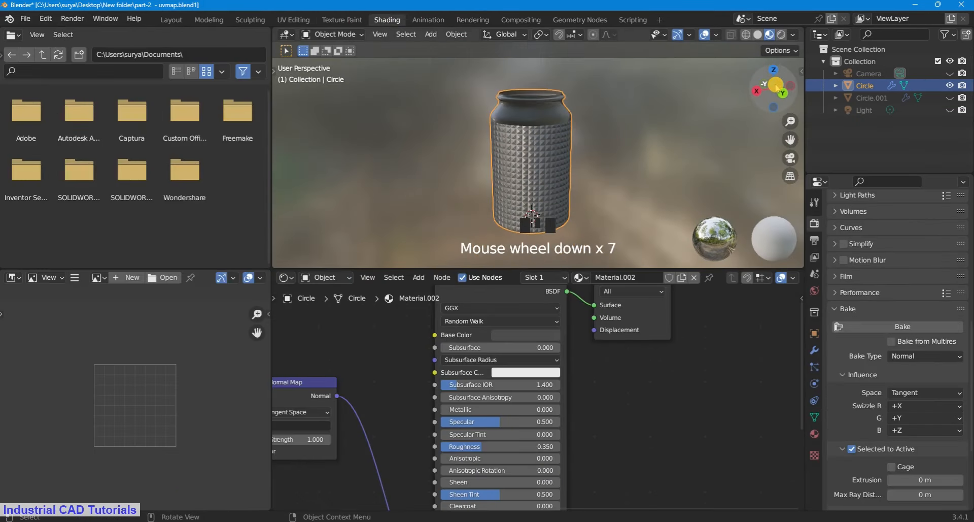
drag(774, 86, 781, 153)
scroll(776, 91, up, 3)
scroll(615, 147, down, 1)
scroll(613, 153, down, 1)
scroll(608, 160, up, 1)
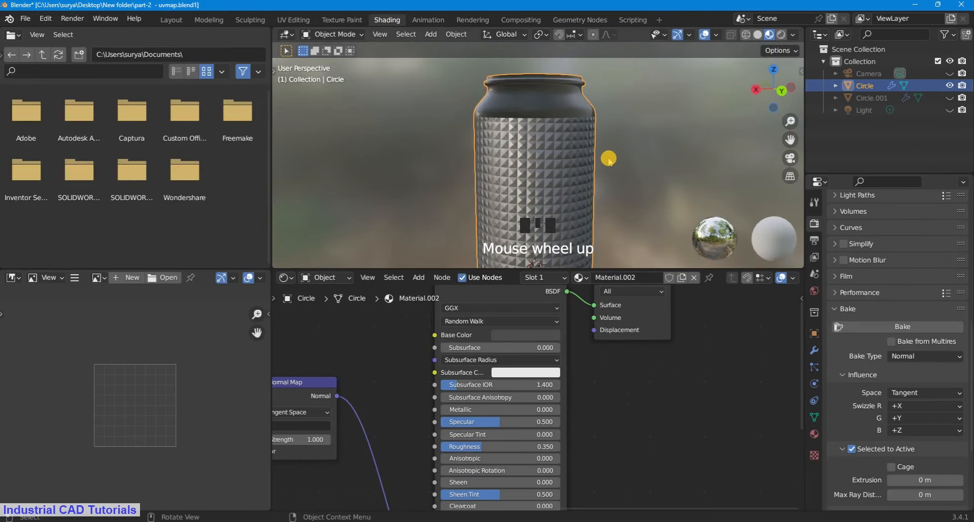
scroll(494, 409, up, 1)
Set the jar material's Metallic to 0.25 after trying it at 1 and 0.
drag(545, 406, 631, 399)
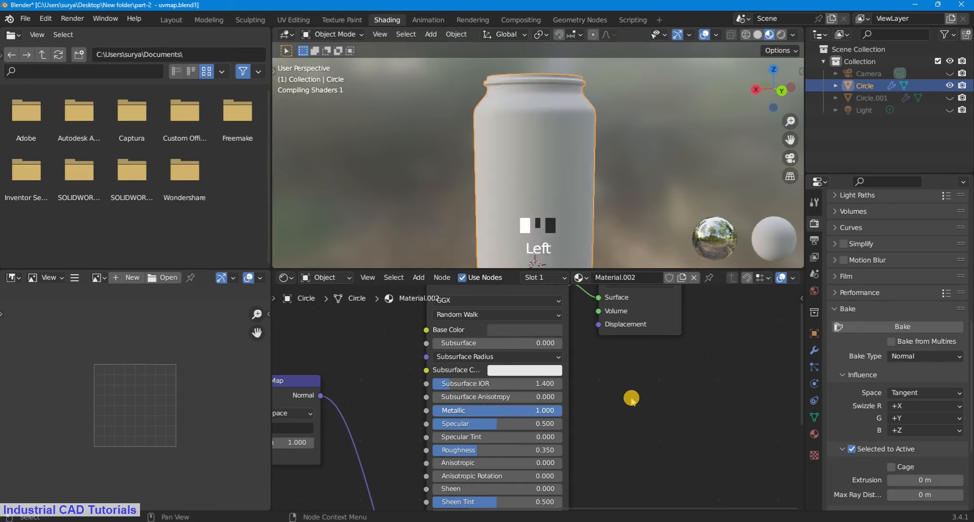
drag(519, 410, 453, 412)
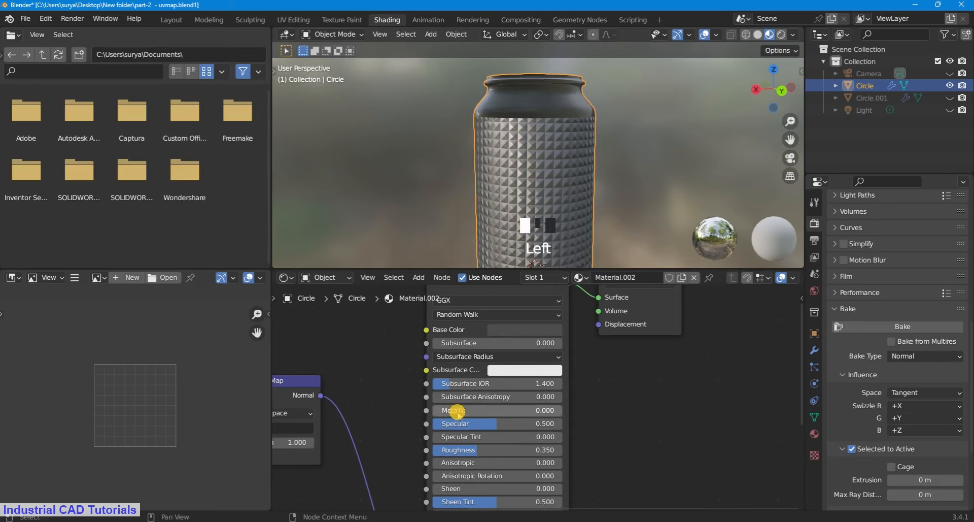
scroll(634, 132, up, 17)
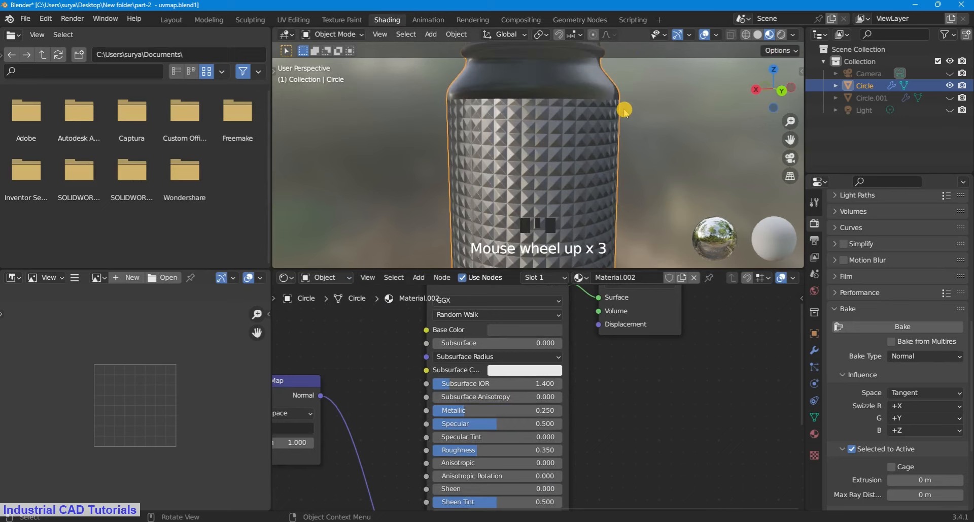
Try the warm brown and the bright grey city environment lighting for the material preview and inspect the jar under them.
scroll(639, 133, down, 20)
click(793, 34)
click(782, 134)
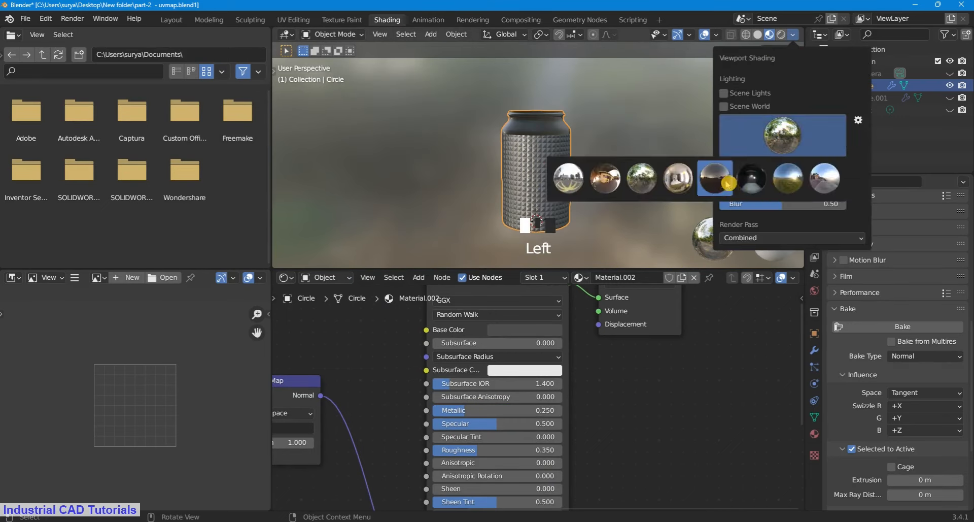
click(607, 178)
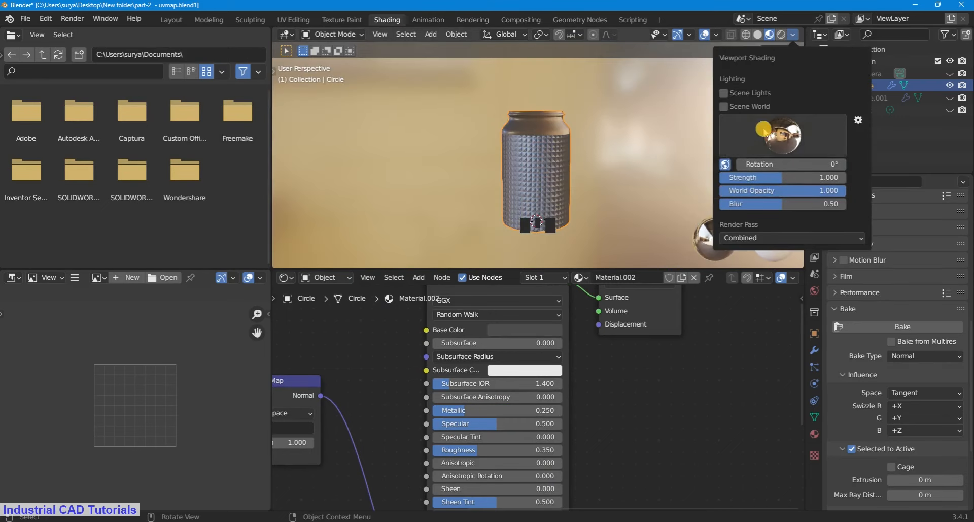
click(764, 130)
click(569, 179)
scroll(639, 126, up, 8)
scroll(760, 90, down, 2)
drag(774, 91, 767, 90)
click(660, 137)
scroll(528, 191, down, 4)
Unhide the lid object Circle.001, select it and give it a new material.
double_click(948, 74)
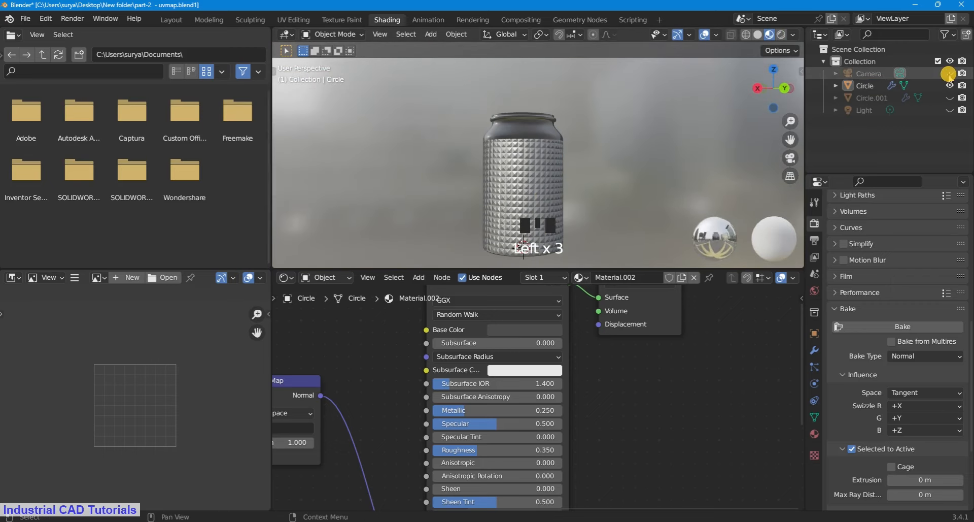
click(950, 97)
scroll(602, 97, up, 2)
click(512, 103)
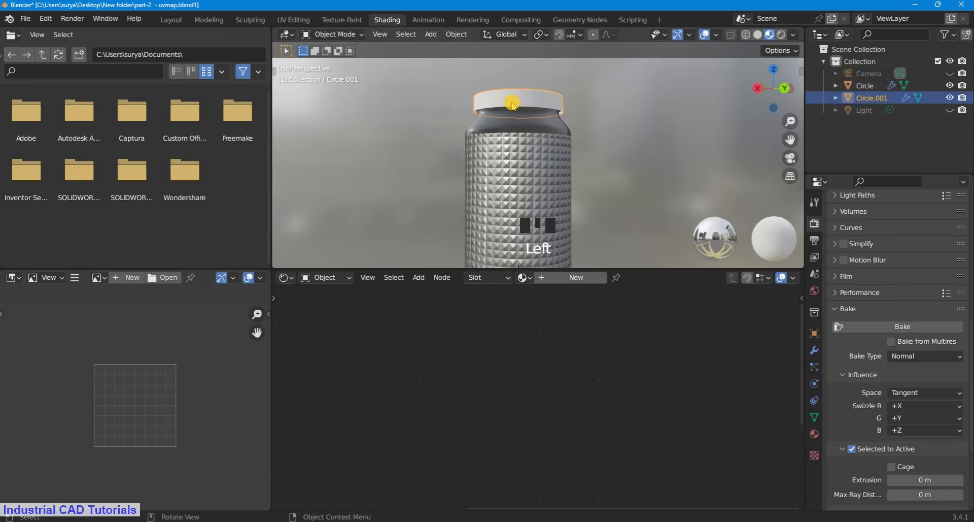
click(527, 280)
click(526, 285)
click(564, 277)
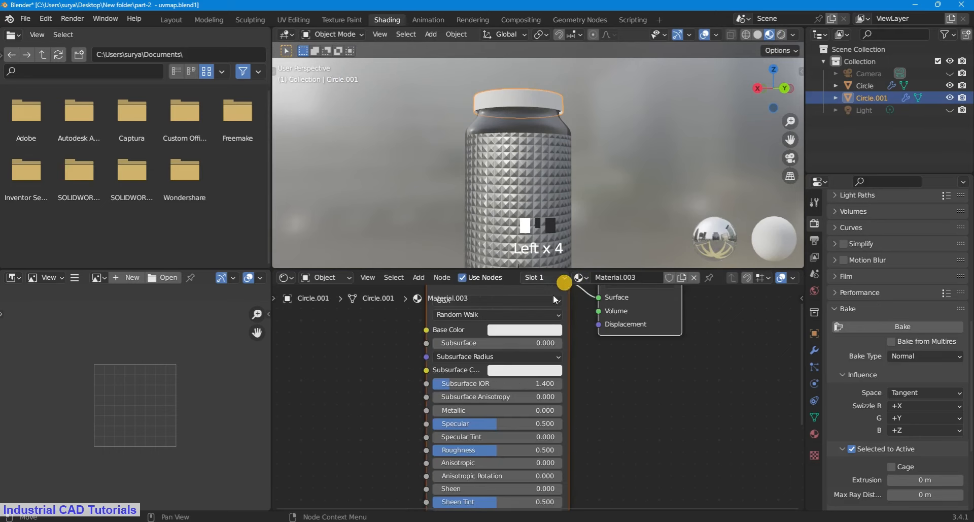
Darken the lid material's Base Color to a value of about 0.035 and set its Roughness to 0.25.
click(527, 328)
drag(590, 167, 589, 226)
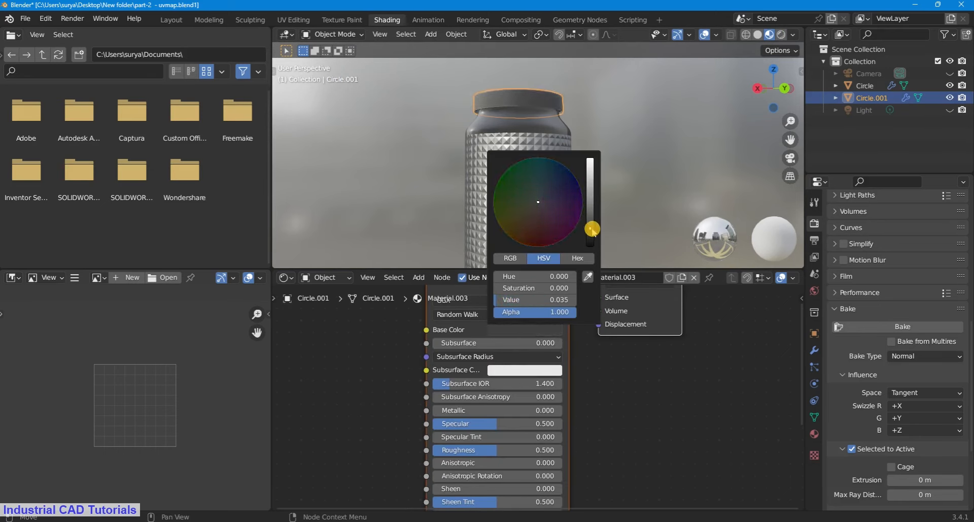
scroll(462, 459, up, 2)
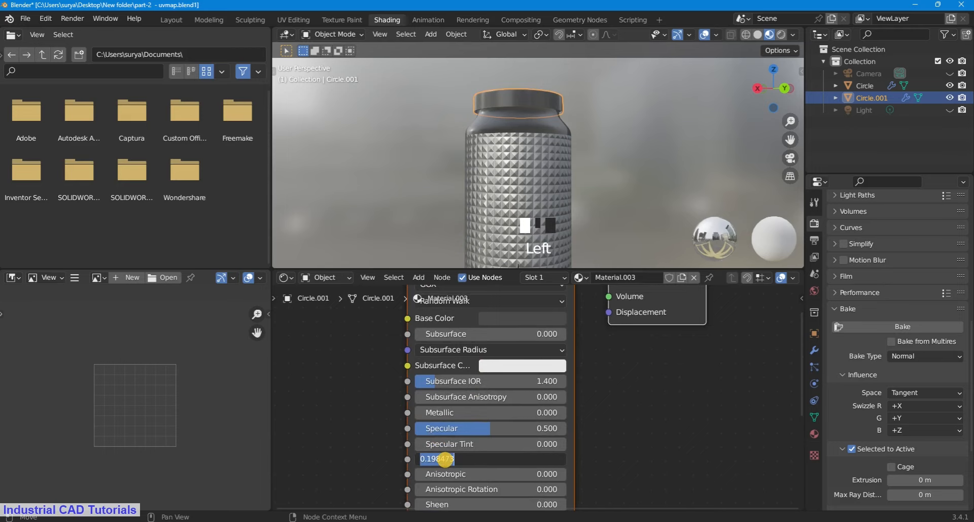
click(675, 90)
scroll(676, 90, up, 3)
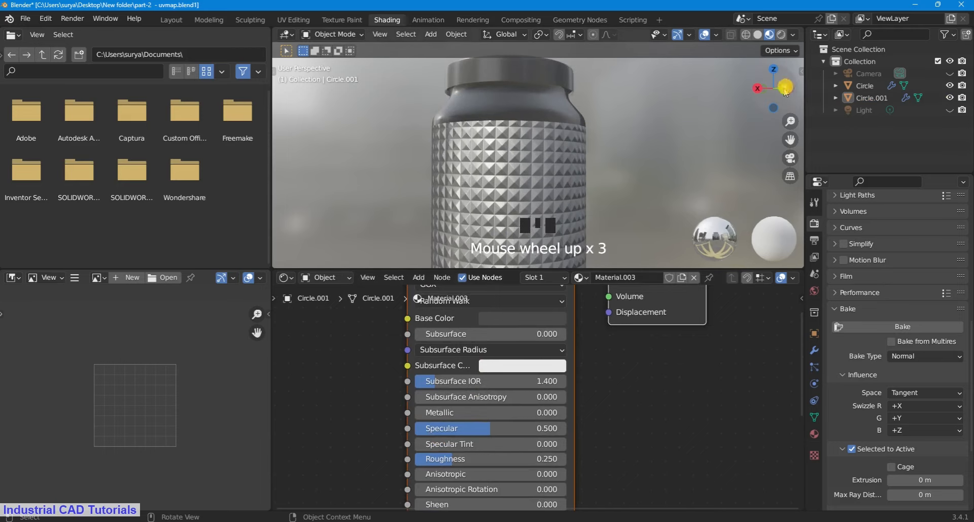
Lighten the lid material's Base Color slightly while checking the lid up close.
drag(782, 87, 746, 284)
scroll(777, 90, up, 2)
click(528, 180)
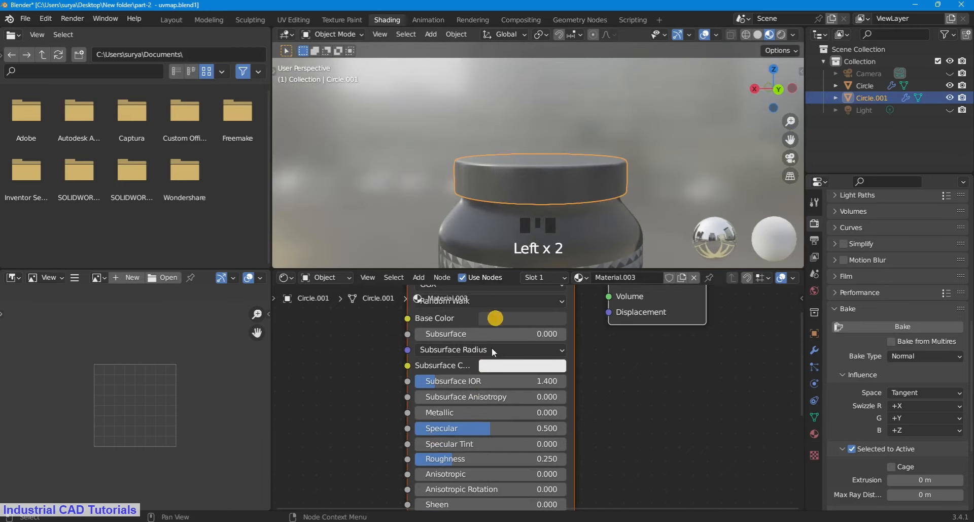
click(523, 319)
drag(600, 195, 600, 188)
click(691, 128)
scroll(688, 121, down, 12)
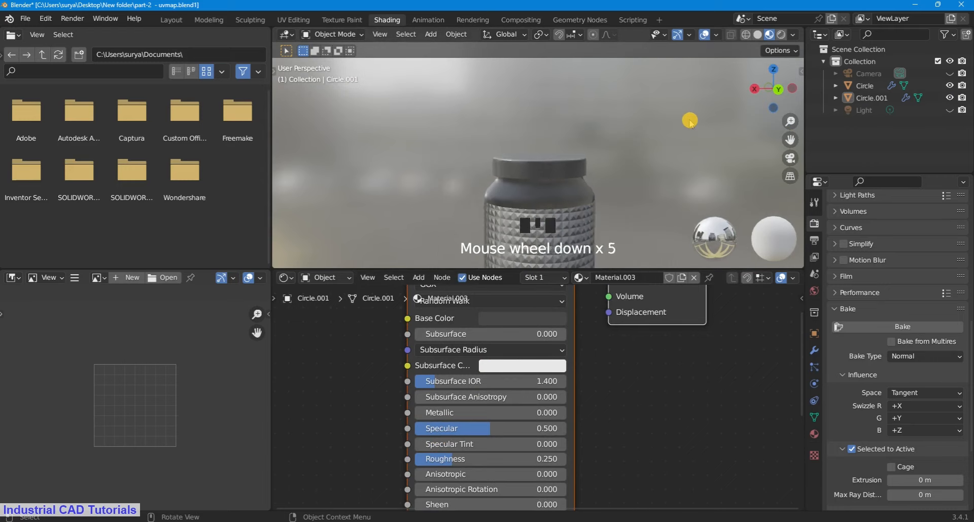
Select the jar body and bring its whole material node setup into view.
drag(787, 80, 783, 74)
click(540, 199)
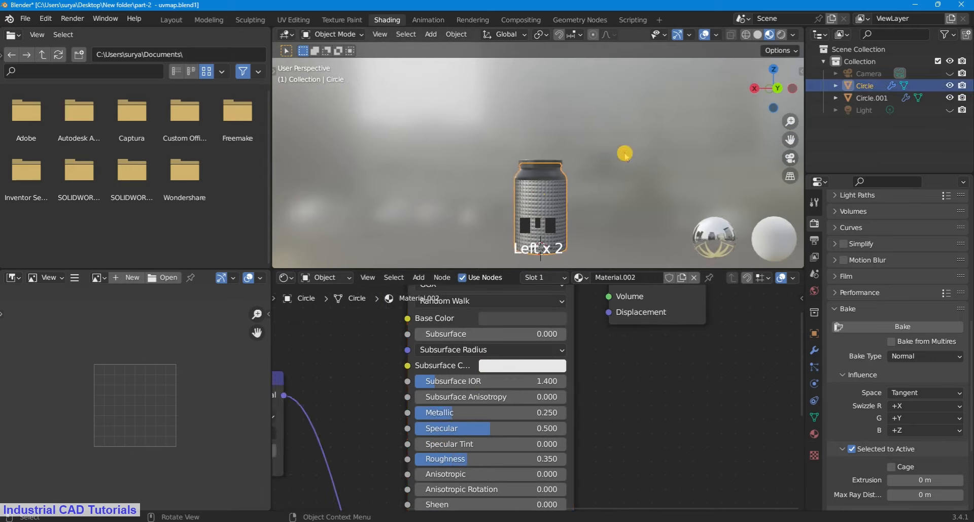
click(767, 35)
scroll(546, 257, up, 3)
click(546, 253)
scroll(569, 344, down, 10)
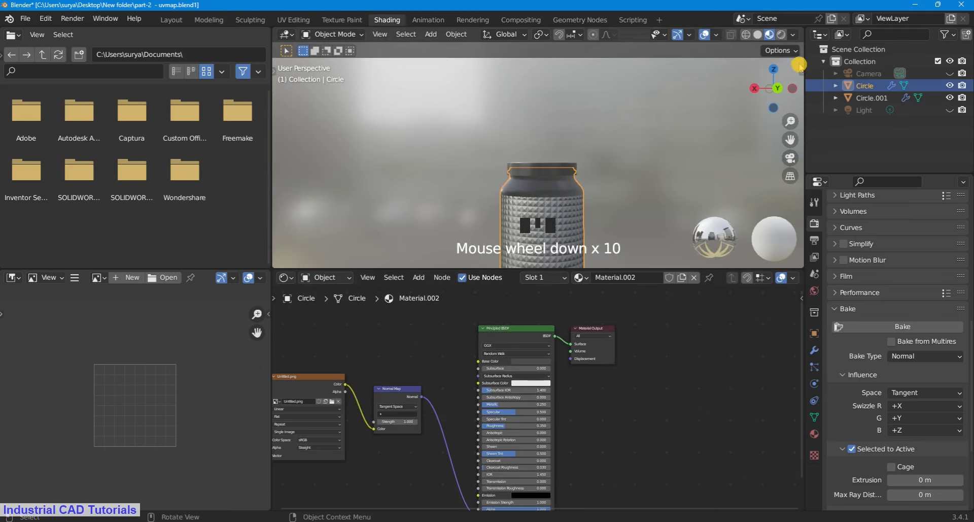
Try the warm brown environment lighting for the material preview, and settle on the green forest one.
click(792, 34)
click(783, 135)
click(605, 178)
click(784, 134)
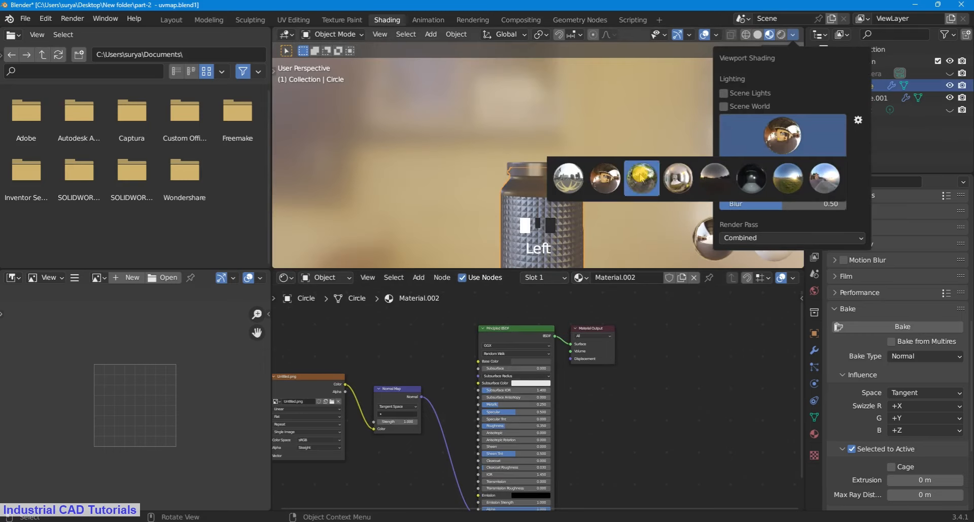
click(640, 176)
click(594, 104)
scroll(593, 104, down, 4)
scroll(600, 155, up, 3)
Compare the jar with its material's Metallic at 0, and restore Metallic to 0.25.
drag(788, 140, 767, 64)
scroll(522, 386, up, 7)
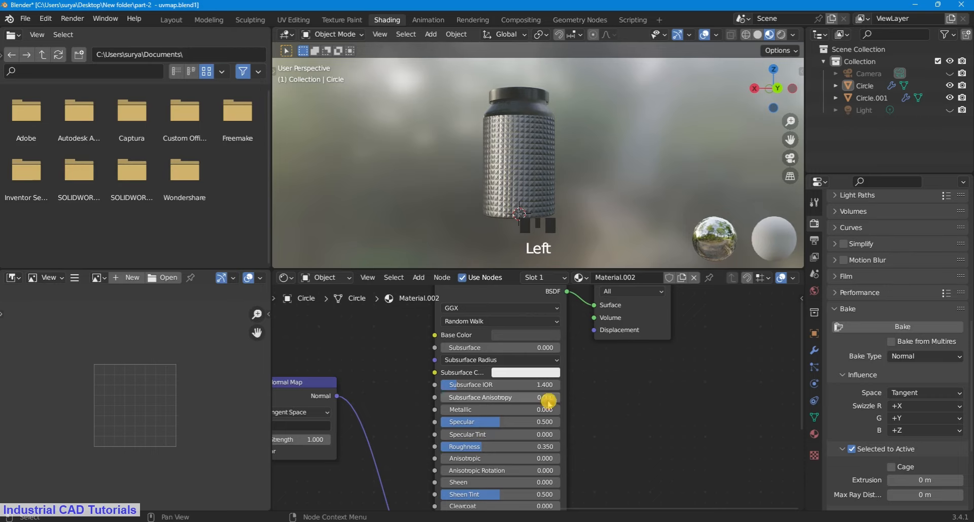
scroll(536, 398, up, 3)
scroll(579, 147, up, 3)
scroll(583, 135, down, 2)
drag(772, 87, 755, 111)
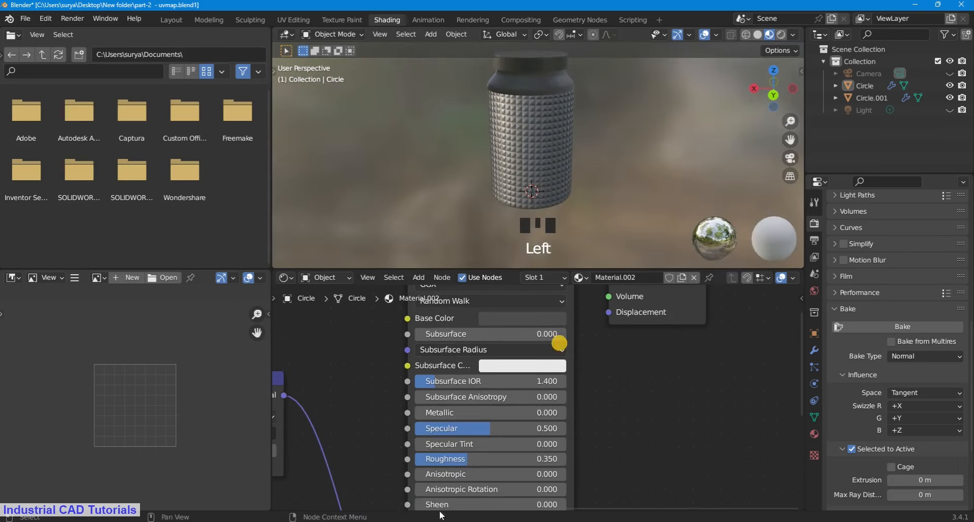
scroll(433, 412, up, 2)
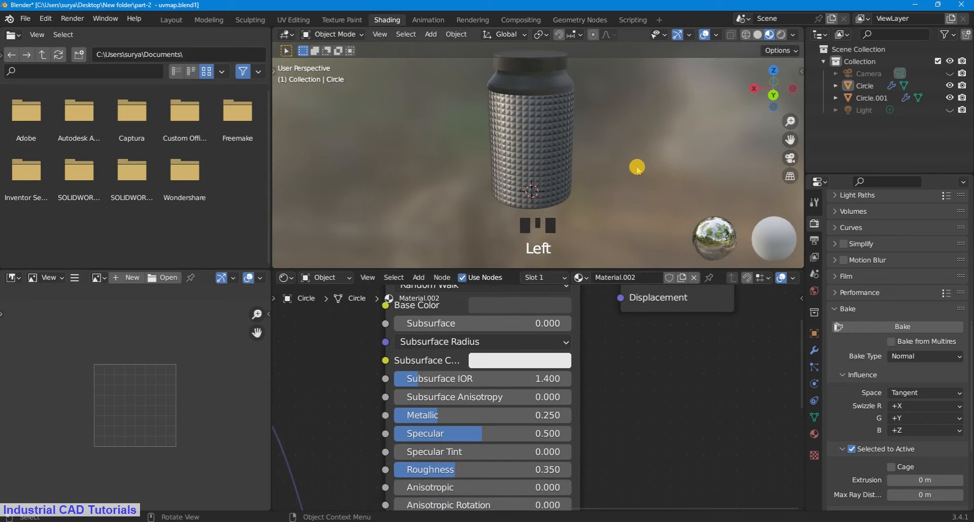
Try a fully glossy finish on the jar body by setting its material's Roughness to 0.
scroll(637, 167, down, 2)
scroll(637, 168, up, 2)
middle_drag(637, 168, 450, 93)
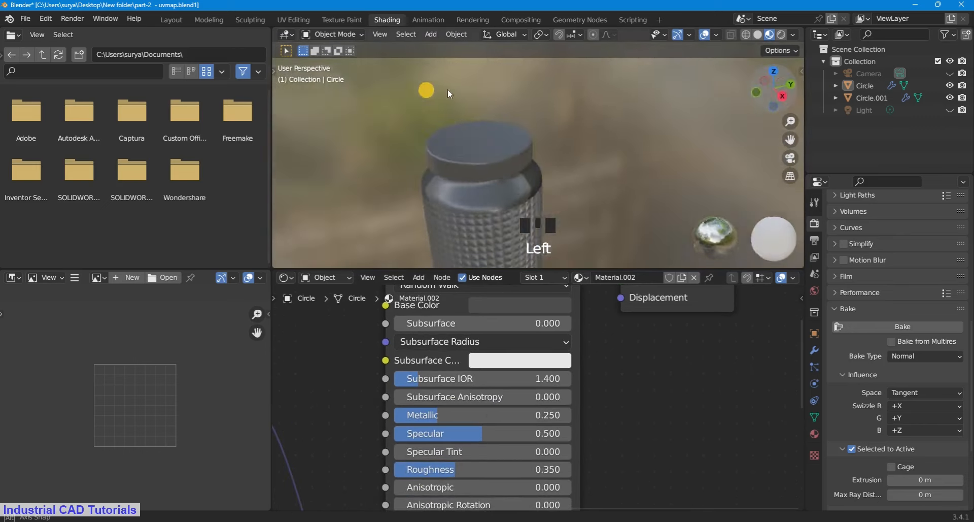
drag(449, 94, 733, 163)
scroll(767, 88, up, 4)
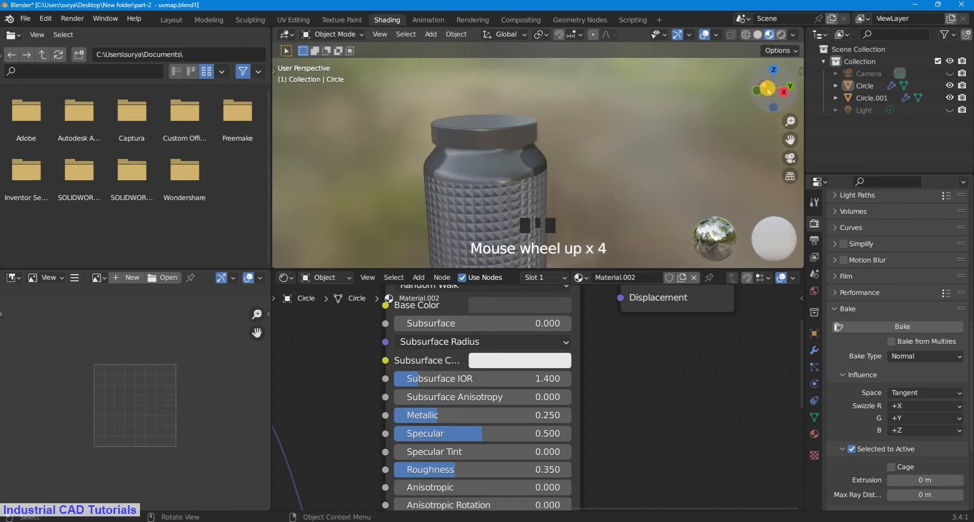
scroll(620, 131, down, 2)
scroll(528, 127, up, 4)
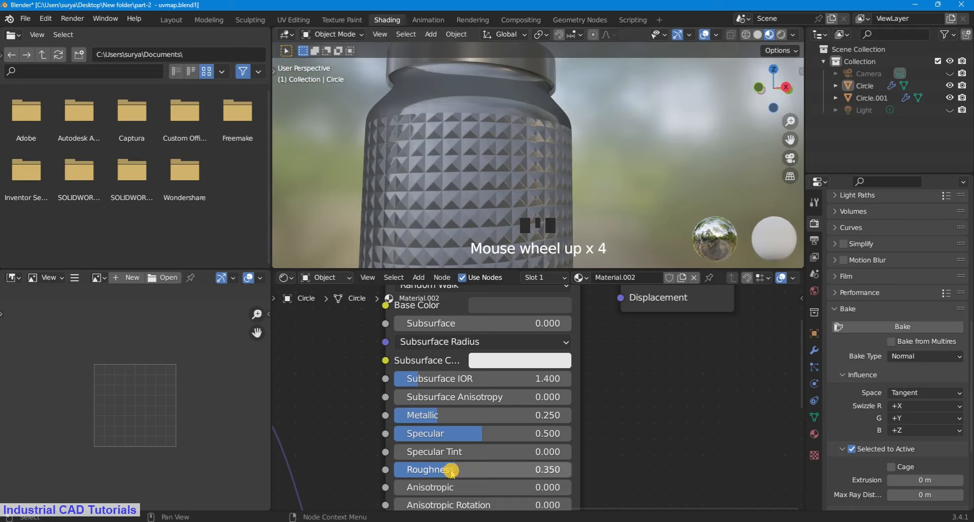
click(488, 135)
drag(450, 469, 378, 470)
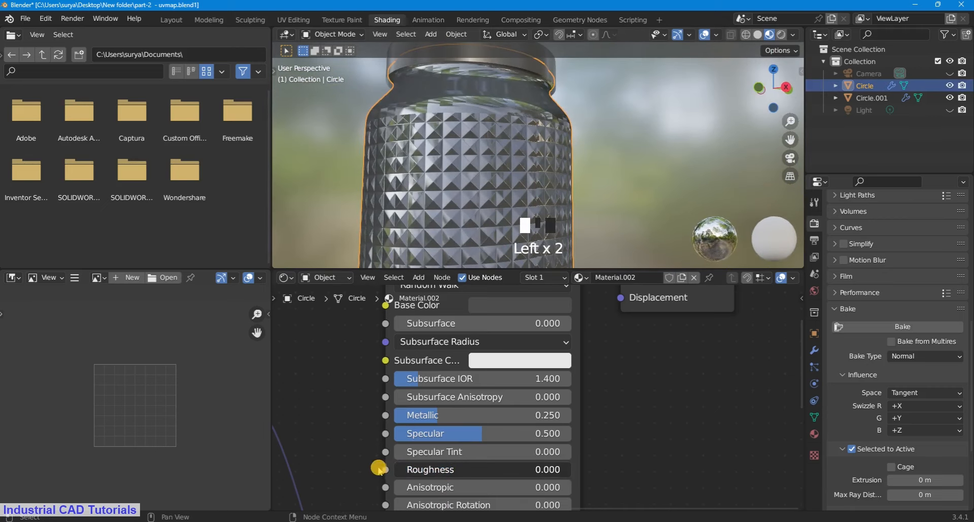
Examine the glossy jar's reflections on the shoulder and pyramid pattern up close from several sides.
click(650, 139)
scroll(649, 139, down, 5)
scroll(655, 134, up, 1)
drag(764, 86, 649, 147)
scroll(761, 87, up, 3)
scroll(762, 88, down, 3)
drag(762, 87, 792, 91)
scroll(394, 135, up, 4)
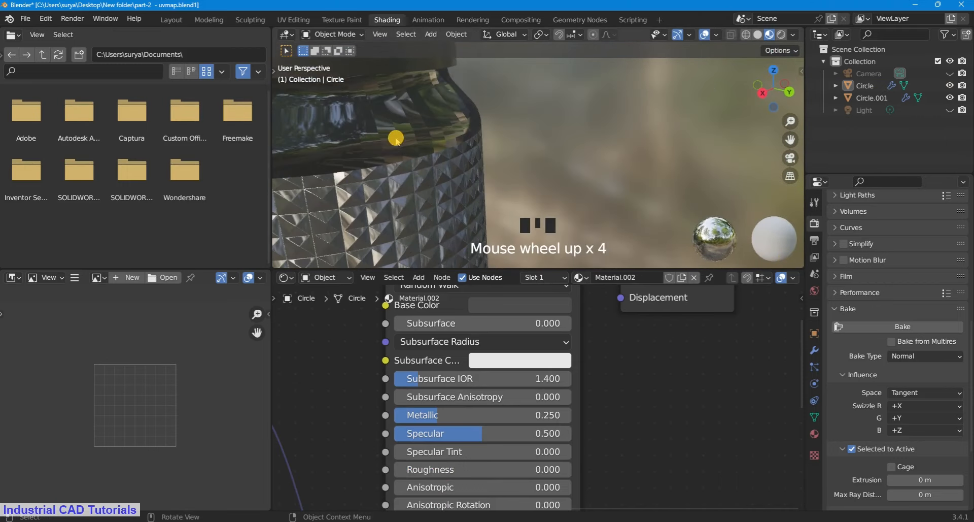
Check the jar body's Subdivision modifier settings against the smoothness of its shoulder.
right_click(413, 115)
scroll(799, 95, down, 3)
scroll(799, 96, down, 2)
click(814, 350)
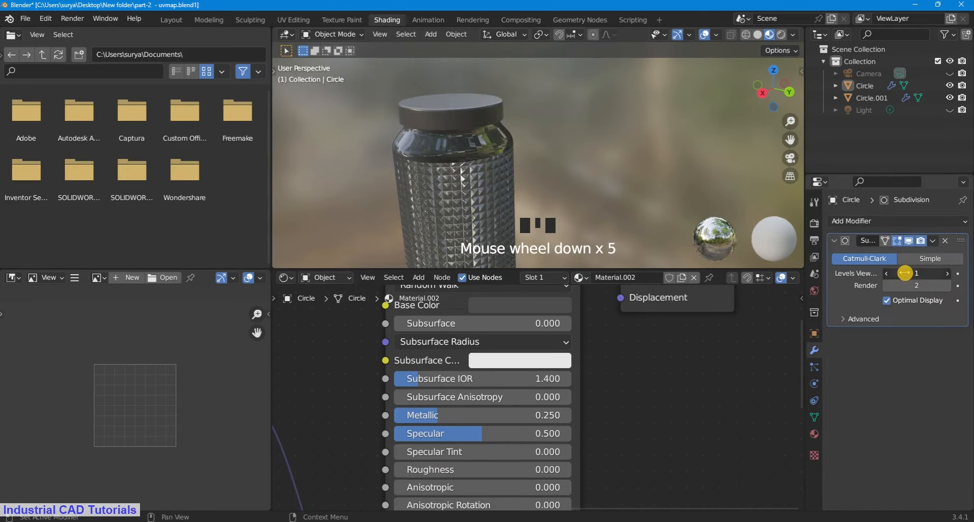
scroll(602, 124, up, 2)
right_click(446, 133)
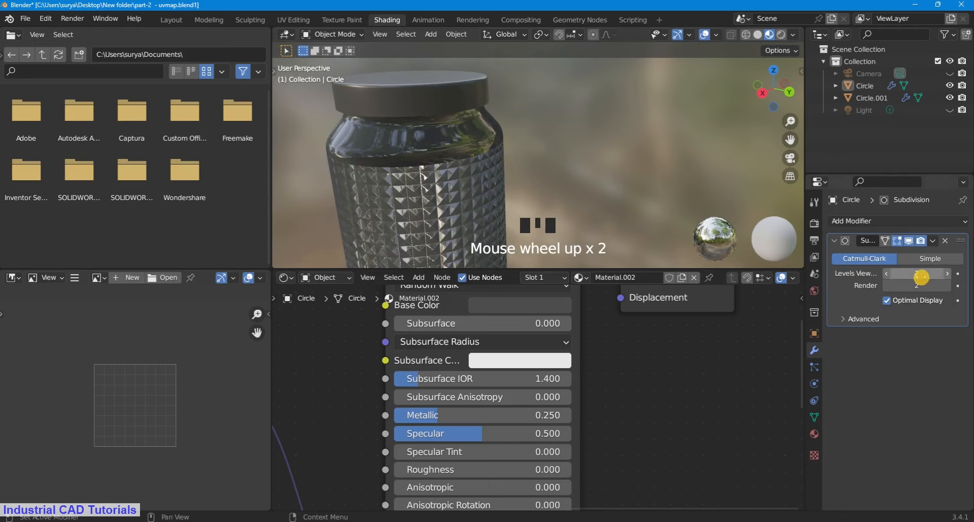
Set the jar material's Roughness to about 0.252 and check the finish on the whole jar.
drag(411, 469, 471, 470)
scroll(724, 186, down, 5)
drag(774, 89, 732, 76)
scroll(575, 153, up, 2)
Look over the jar in the UV Editing and Layout workspaces and save the Blender file.
click(287, 19)
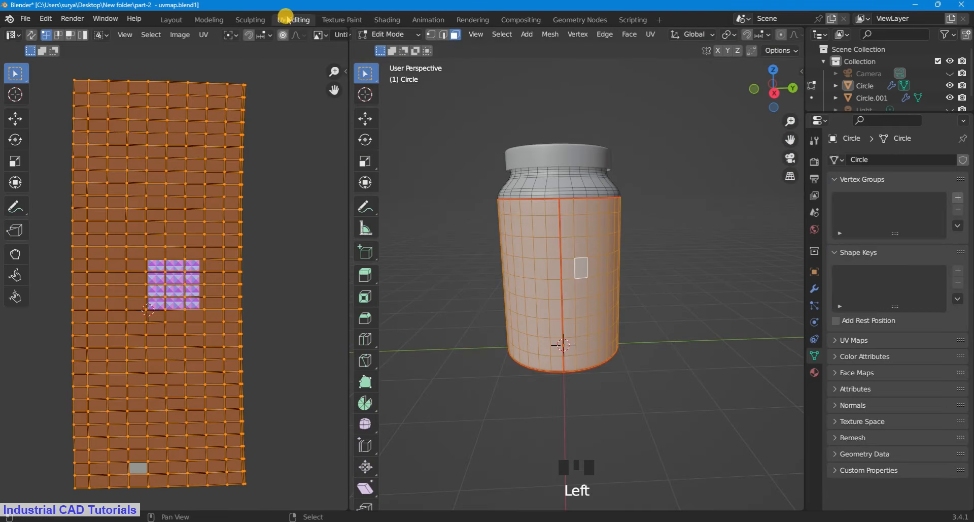
click(209, 20)
click(171, 20)
scroll(417, 156, down, 4)
drag(781, 90, 161, 90)
scroll(516, 252, down, 5)
scroll(515, 252, up, 3)
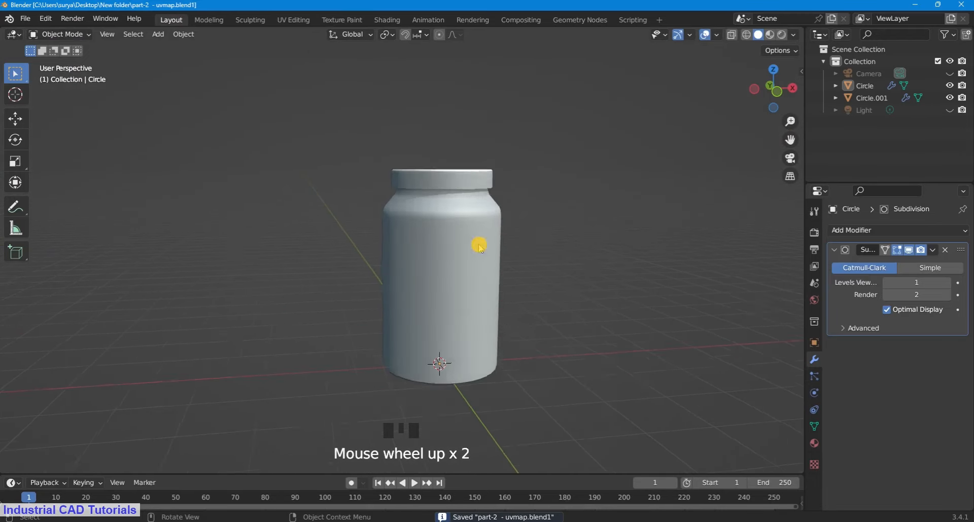
scroll(480, 246, up, 1)
Return to the Shading workspace and review the textured jar with its lid.
click(387, 19)
scroll(538, 183, up, 2)
mouse_move(781, 114)
mouse_down()
mouse_move(777, 93)
mouse_move(733, 105)
mouse_up()
scroll(512, 197, up, 1)
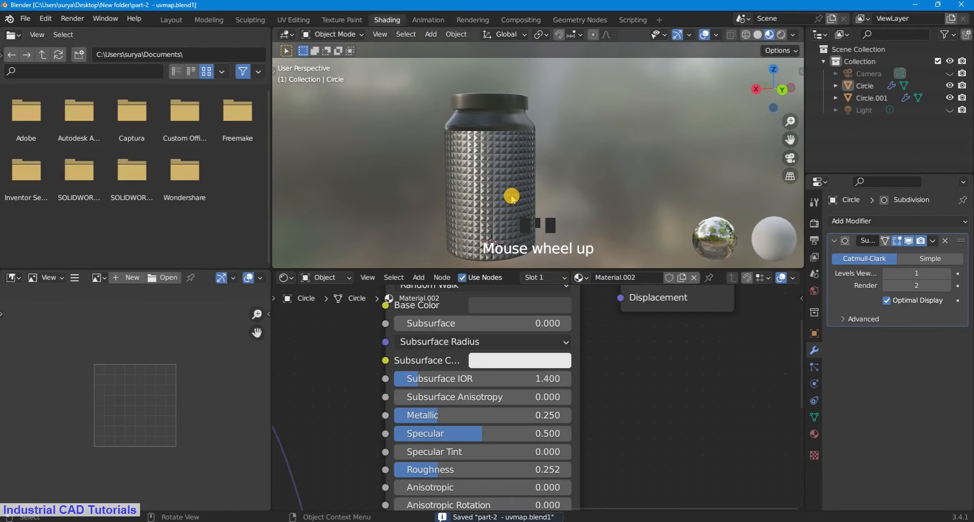